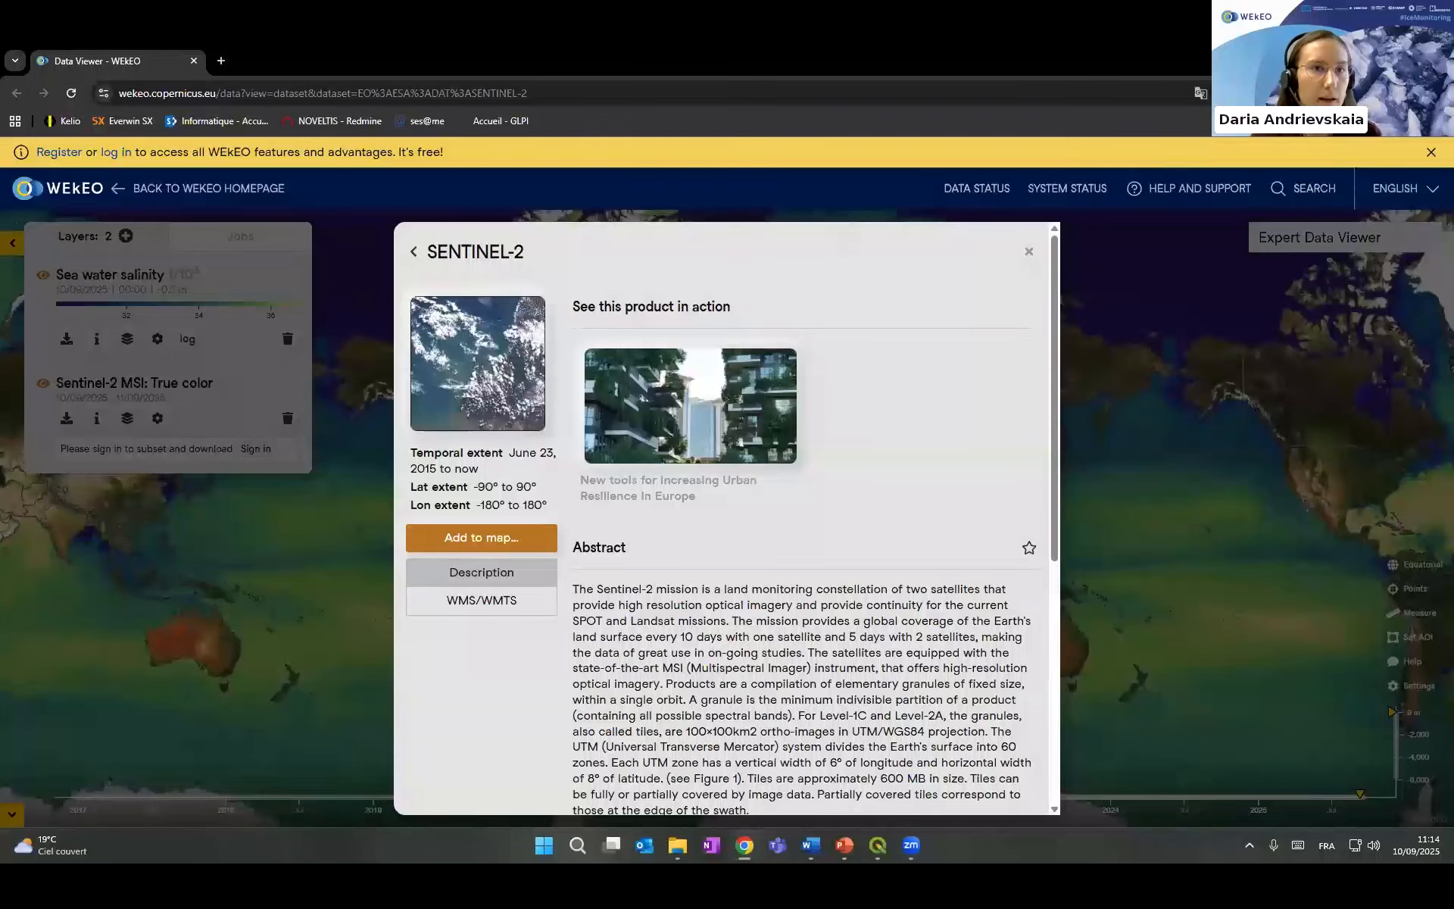
# - Switch to the QGIS project and bring the whole Alpine region into view on the Google Satellite Hybrid basemap
pyautogui.click(845, 845)
pyautogui.click(878, 847)
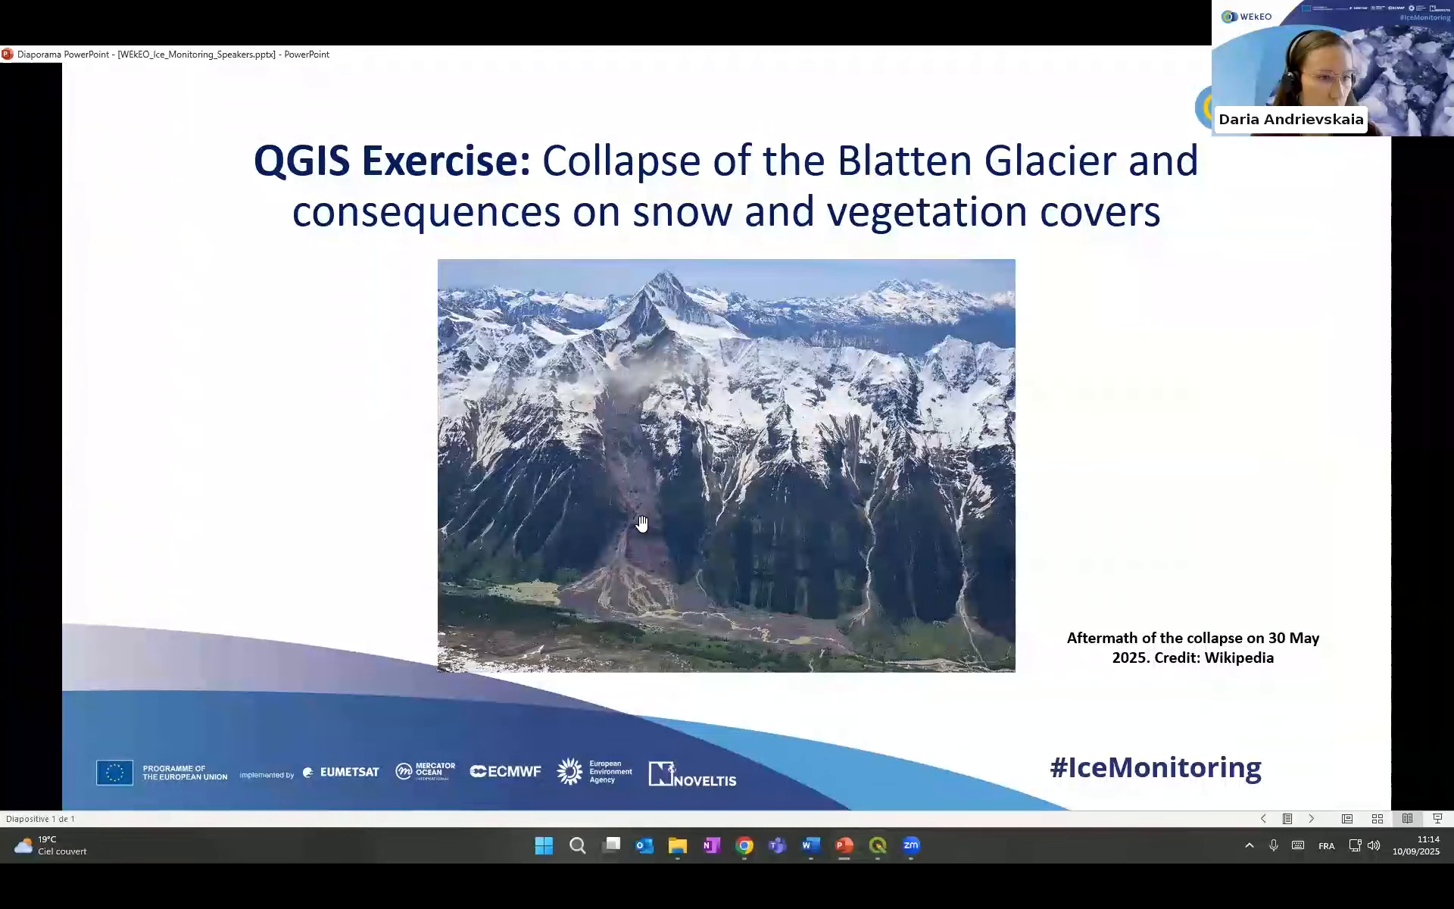
pyautogui.moveTo(676, 365); pyautogui.dragTo(670, 377)
pyautogui.scroll(-2, 670, 377)
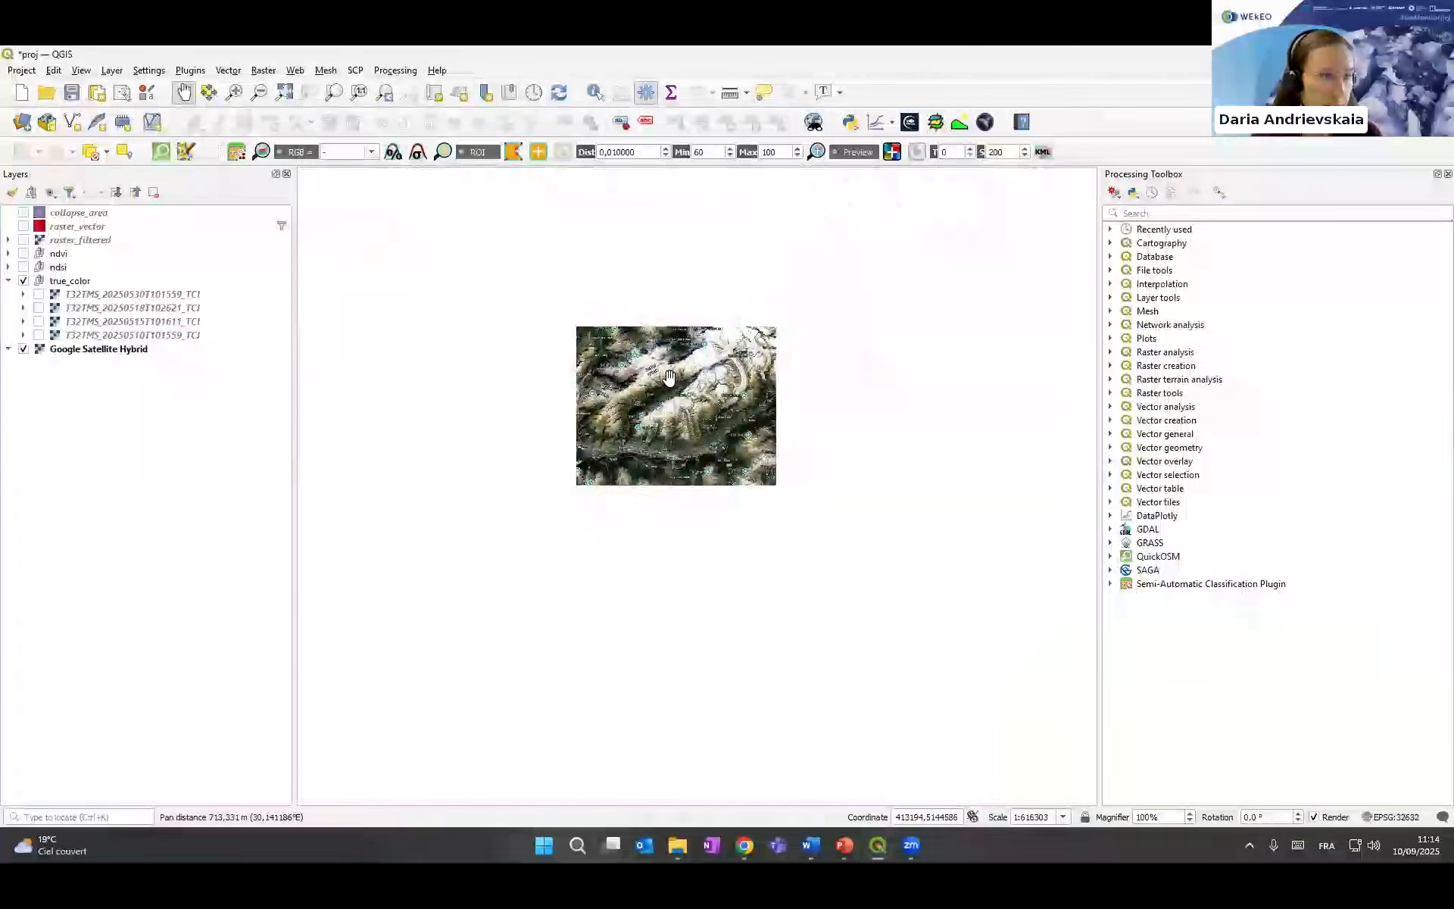
pyautogui.scroll(-3, 670, 377)
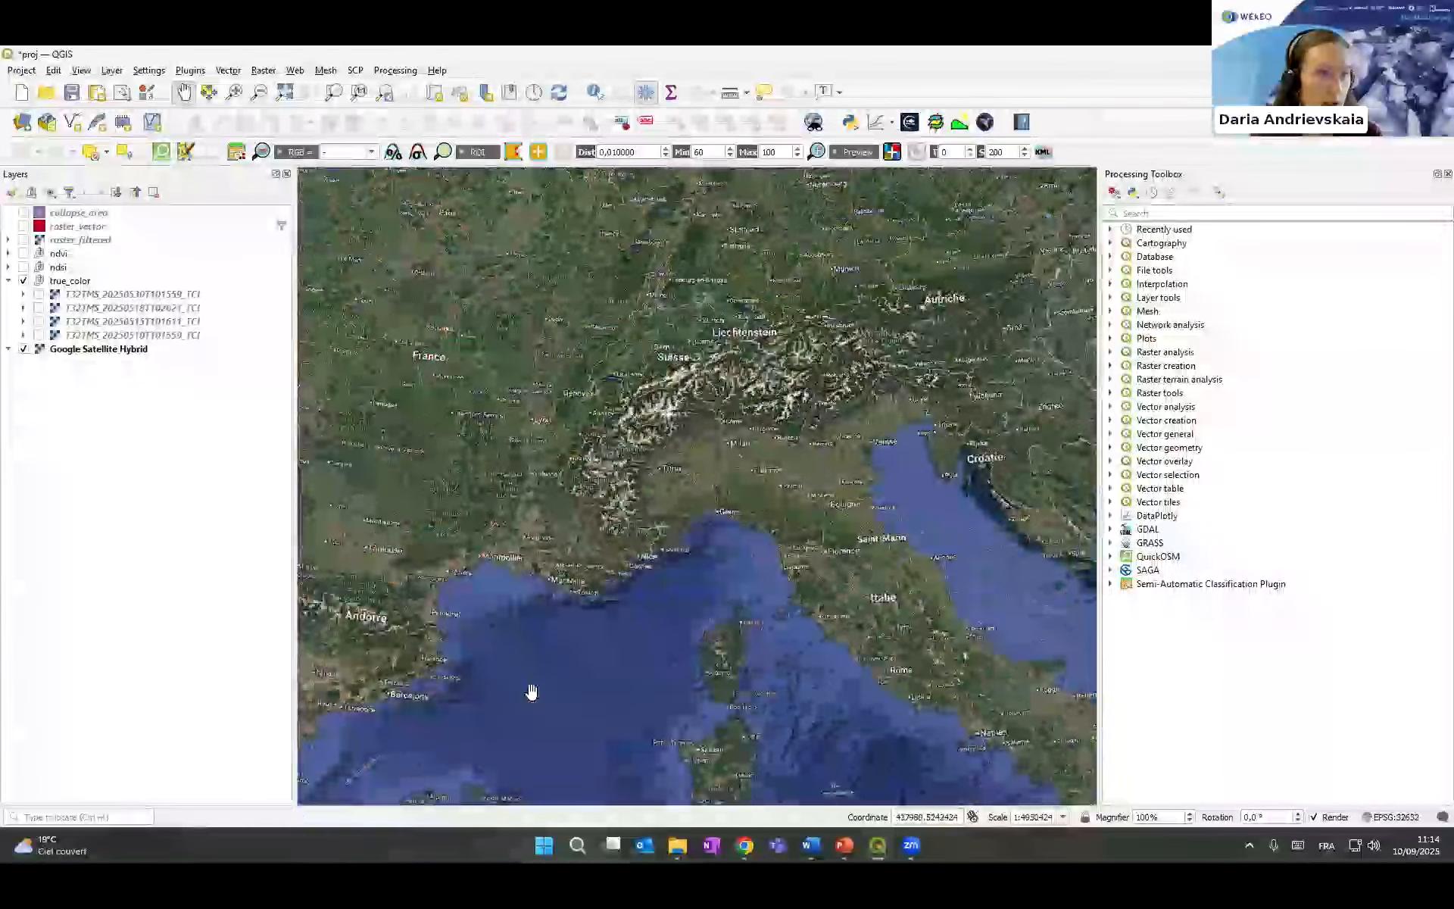
pyautogui.scroll(1, 936, 318)
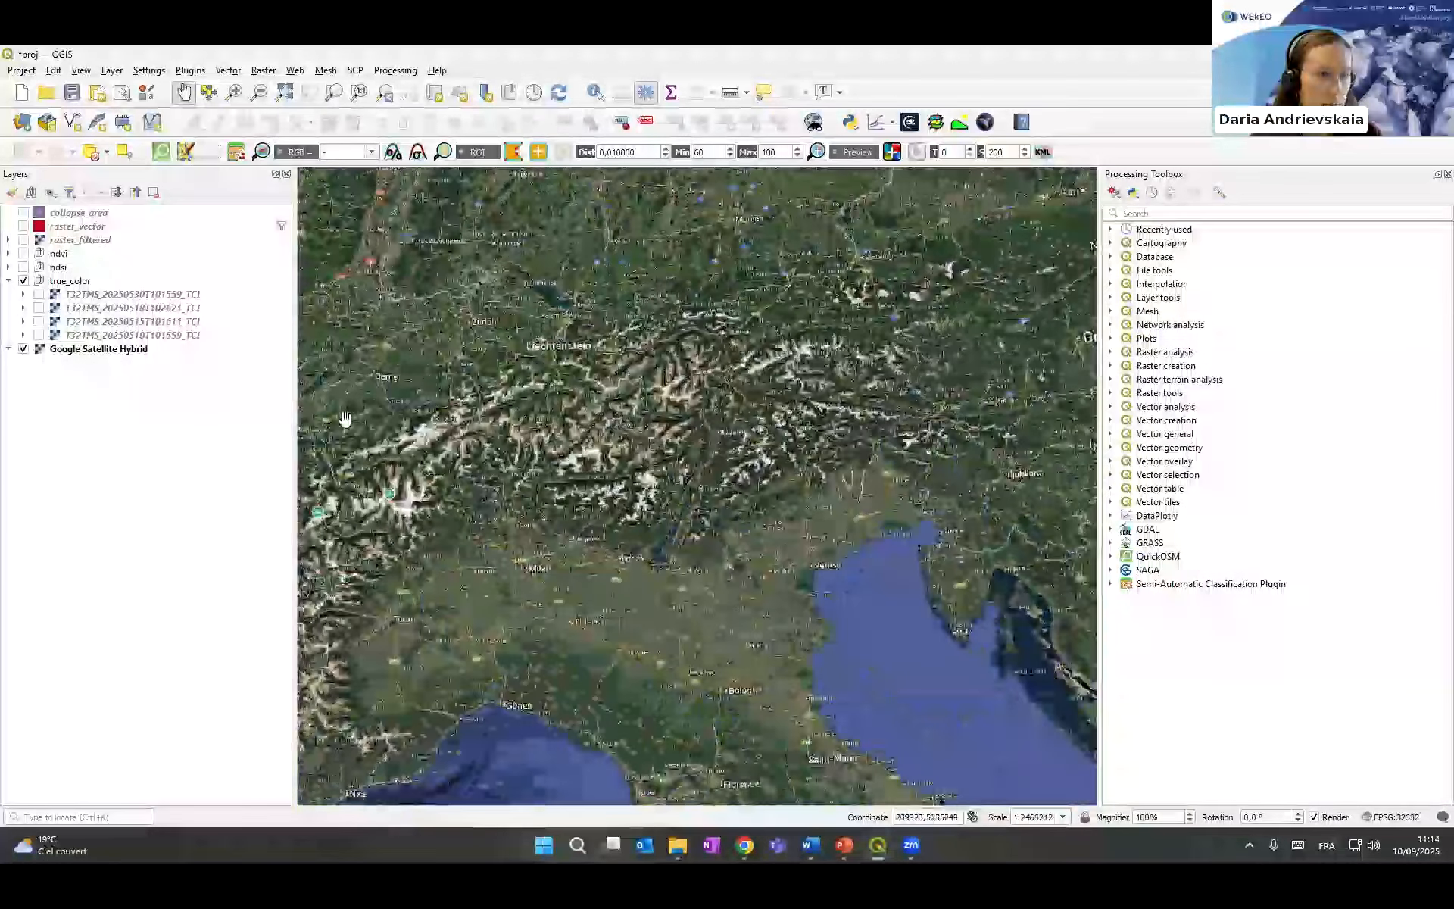
# - Examine the Mont Blanc massif and the surrounding Swiss Alps east of Lake Geneva on the satellite basemap
pyautogui.moveTo(425, 389); pyautogui.dragTo(623, 389)
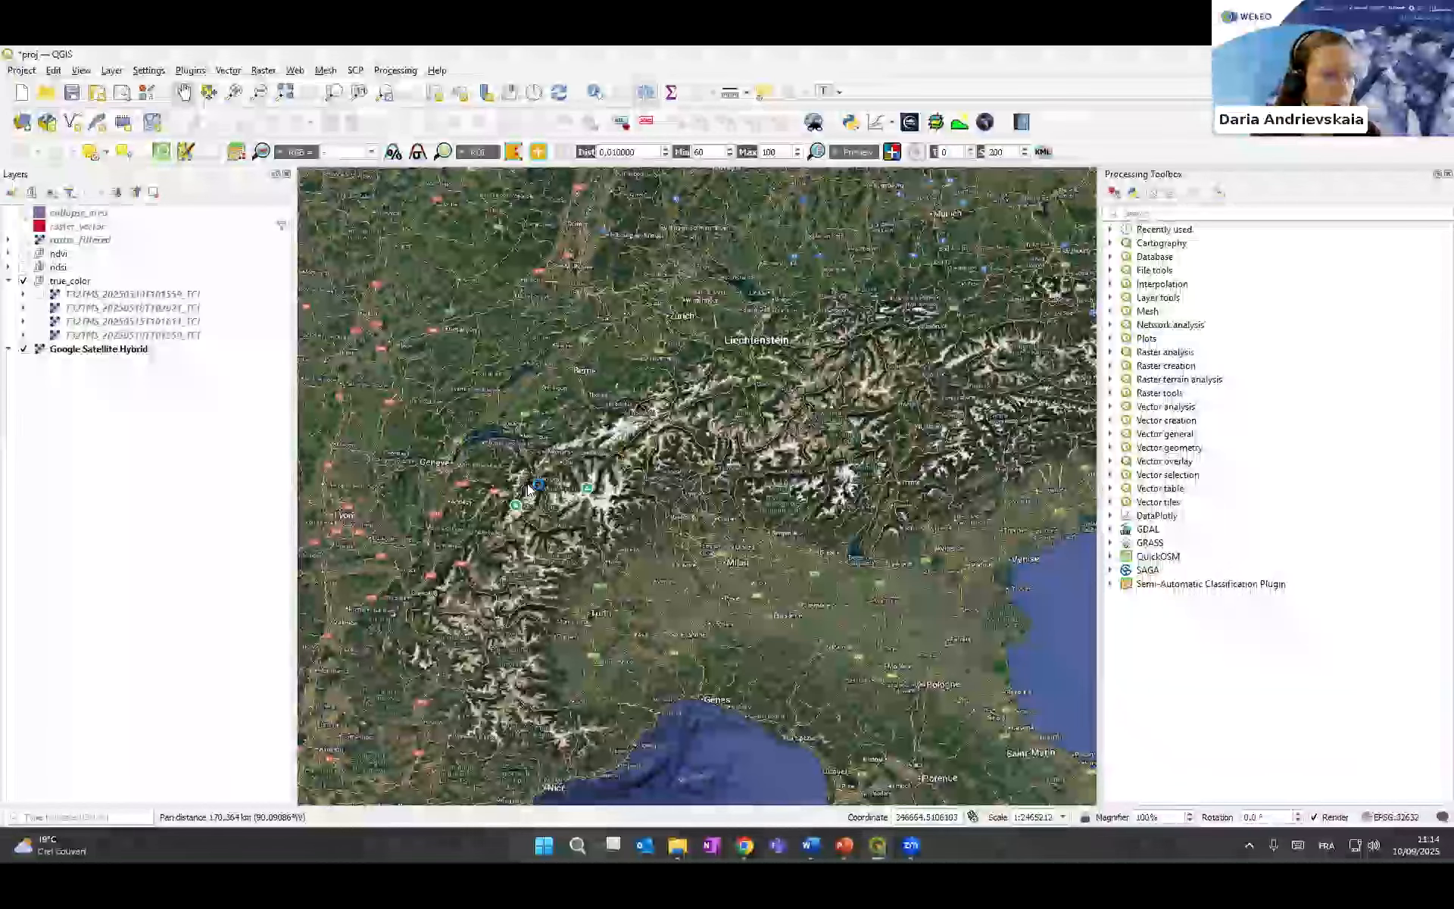
pyautogui.scroll(1, 531, 494)
pyautogui.scroll(1, 639, 470)
pyautogui.moveTo(541, 447); pyautogui.dragTo(692, 424)
pyautogui.scroll(2, 620, 447)
pyautogui.scroll(-1, 629, 428)
pyautogui.moveTo(668, 350)
pyautogui.mouseDown()
pyautogui.moveTo(671, 375)
pyautogui.moveTo(651, 393)
pyautogui.moveTo(667, 367)
pyautogui.mouseUp()
pyautogui.scroll(-1, 671, 374)
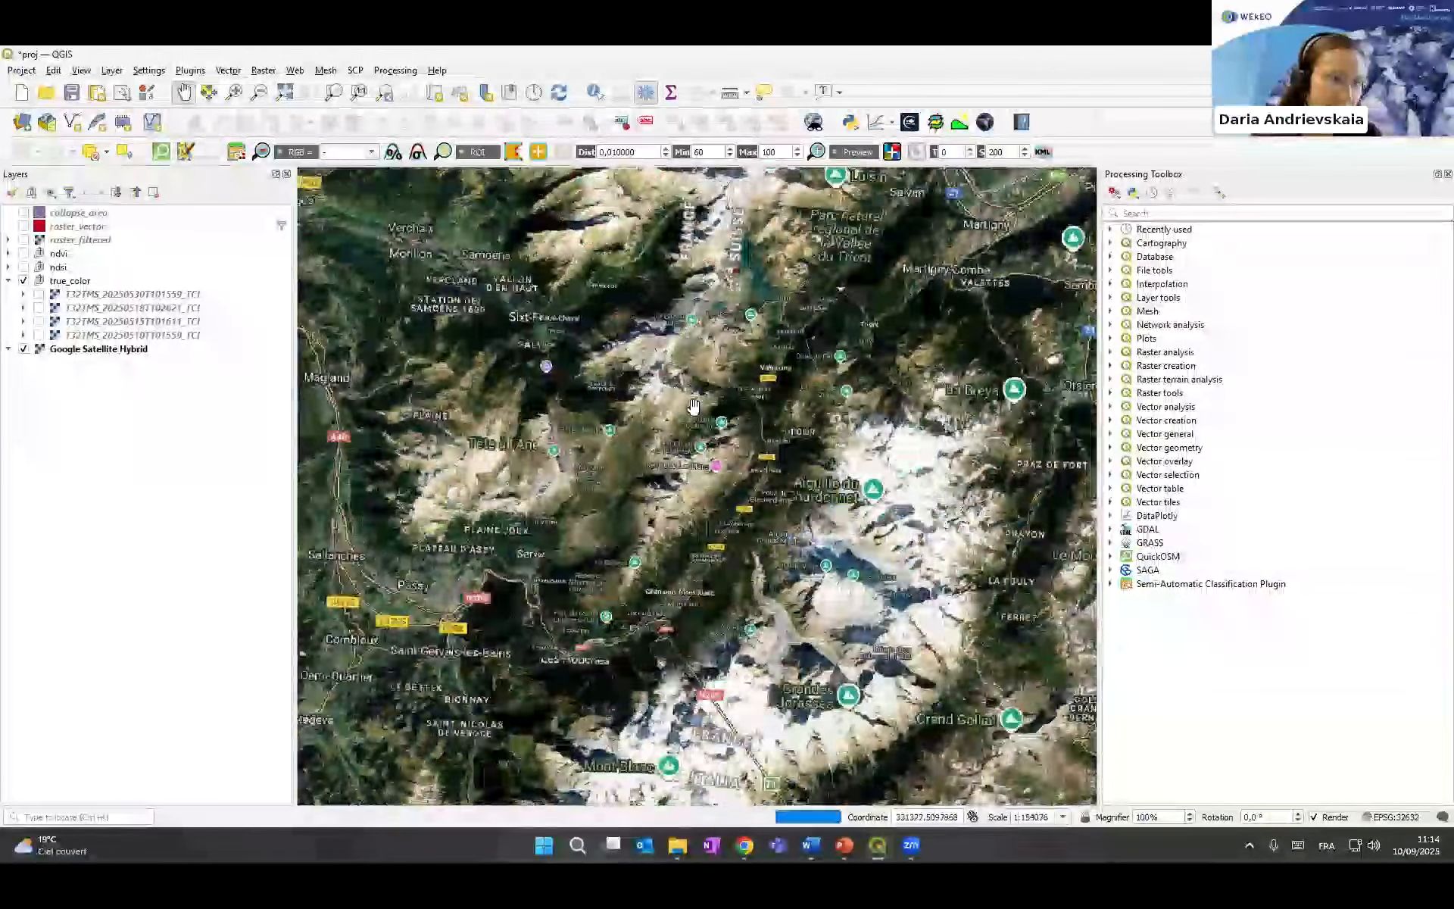
pyautogui.moveTo(894, 378); pyautogui.dragTo(755, 375)
pyautogui.scroll(-1, 756, 376)
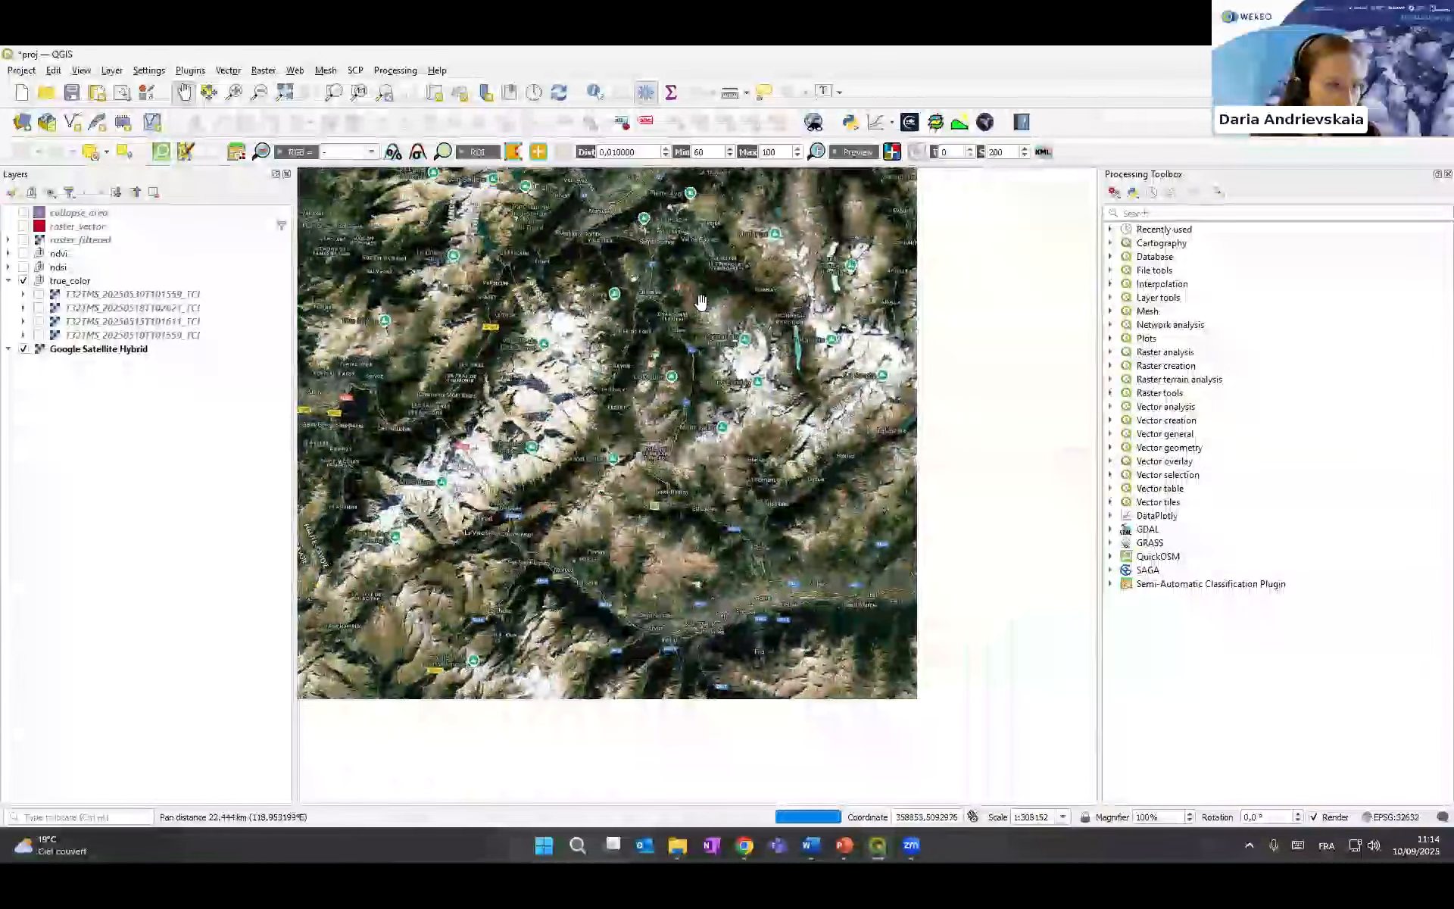
pyautogui.moveTo(701, 302); pyautogui.dragTo(595, 496)
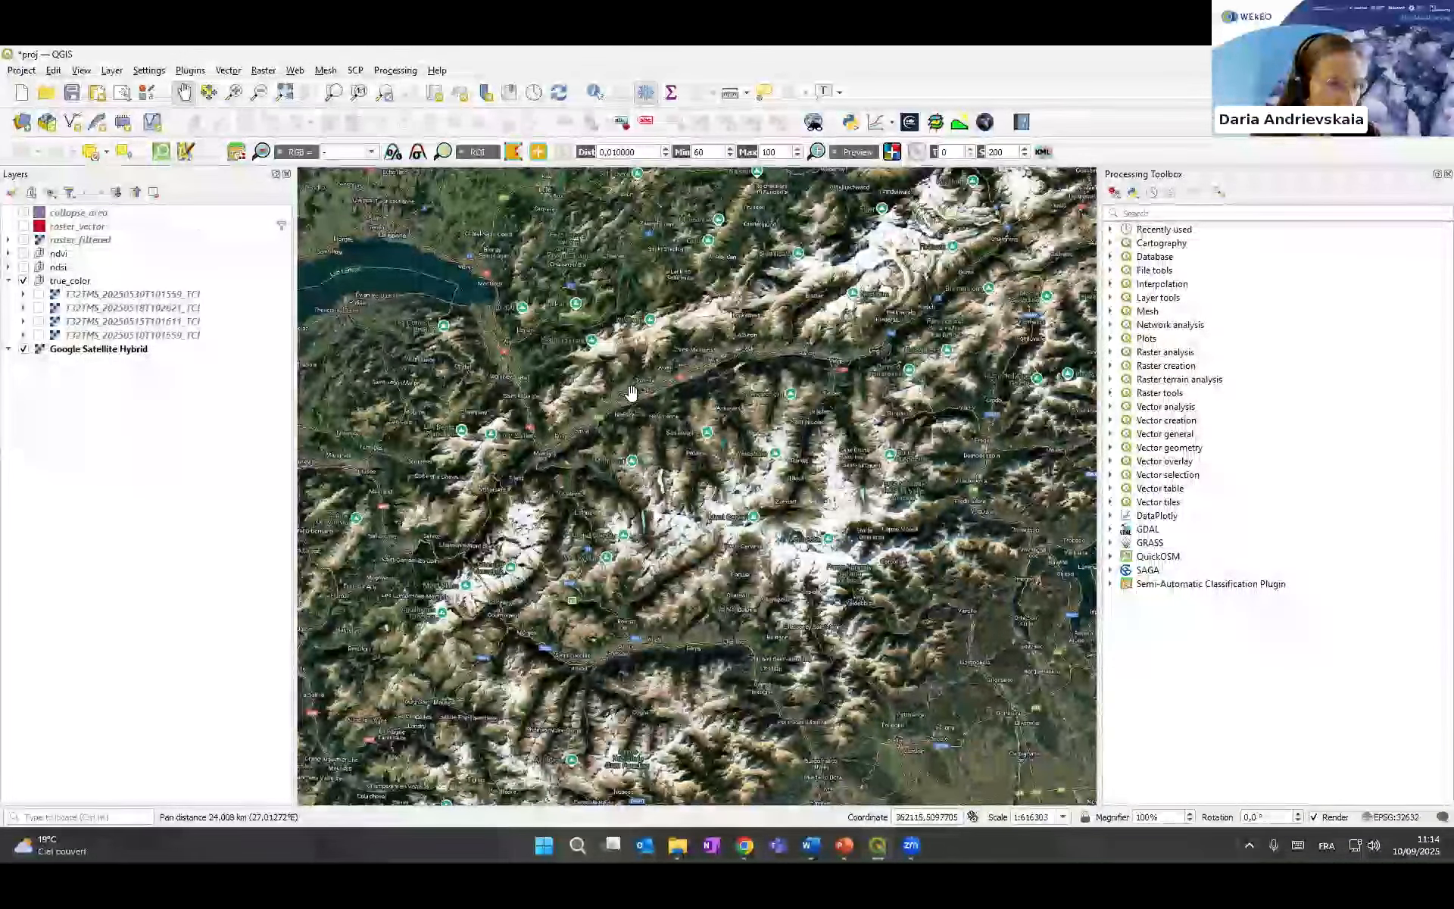
pyautogui.scroll(2, 604, 379)
pyautogui.moveTo(695, 416); pyautogui.dragTo(727, 405)
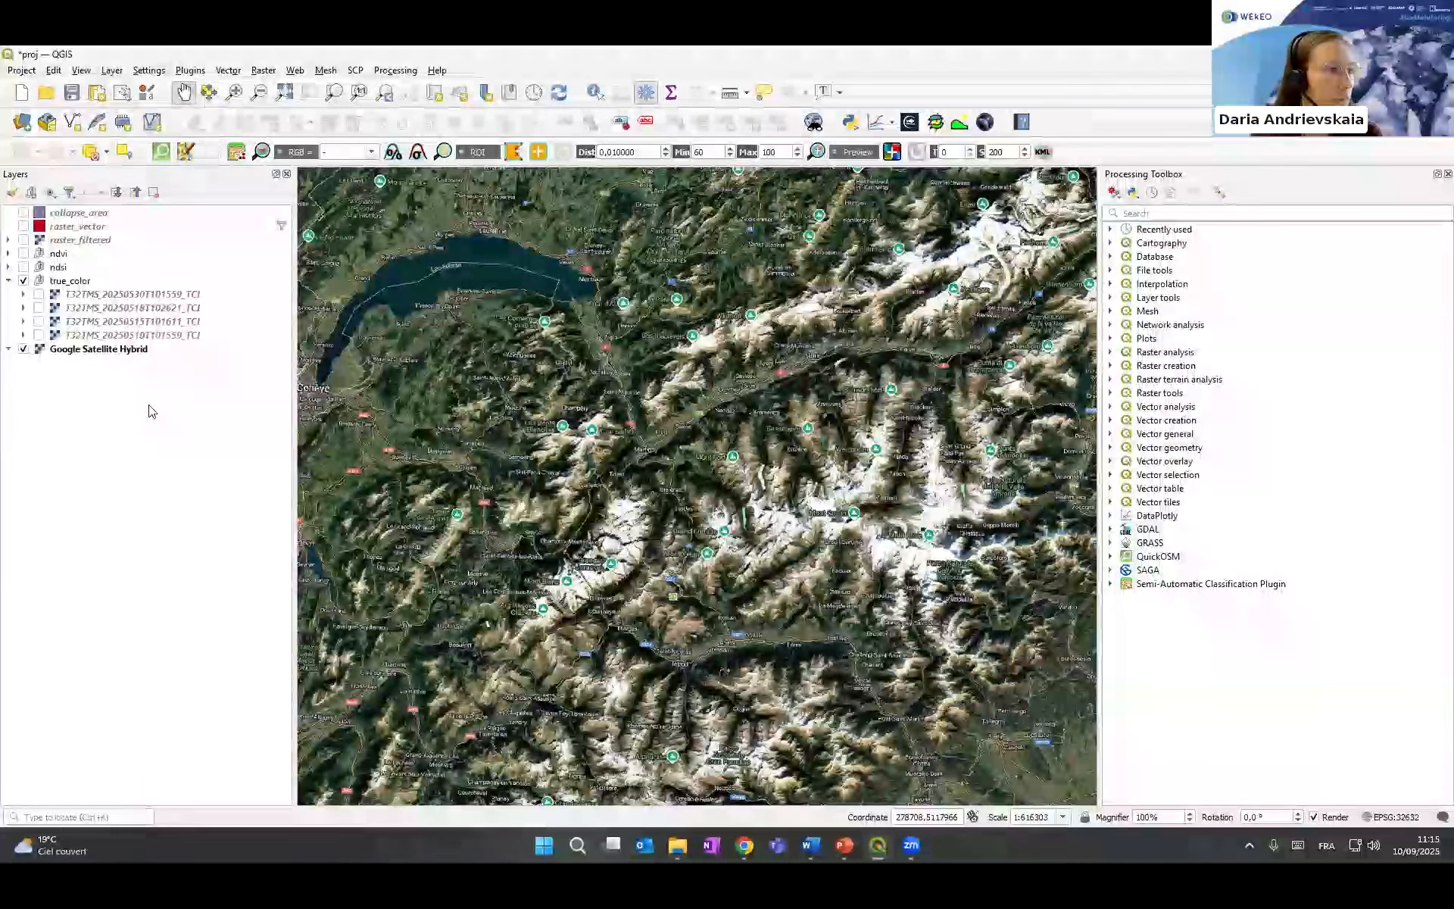
# - Show the 10 May true-color image T32TMS_20250510T101559_TCI and inspect the full extent of its tile
pyautogui.click(38, 335)
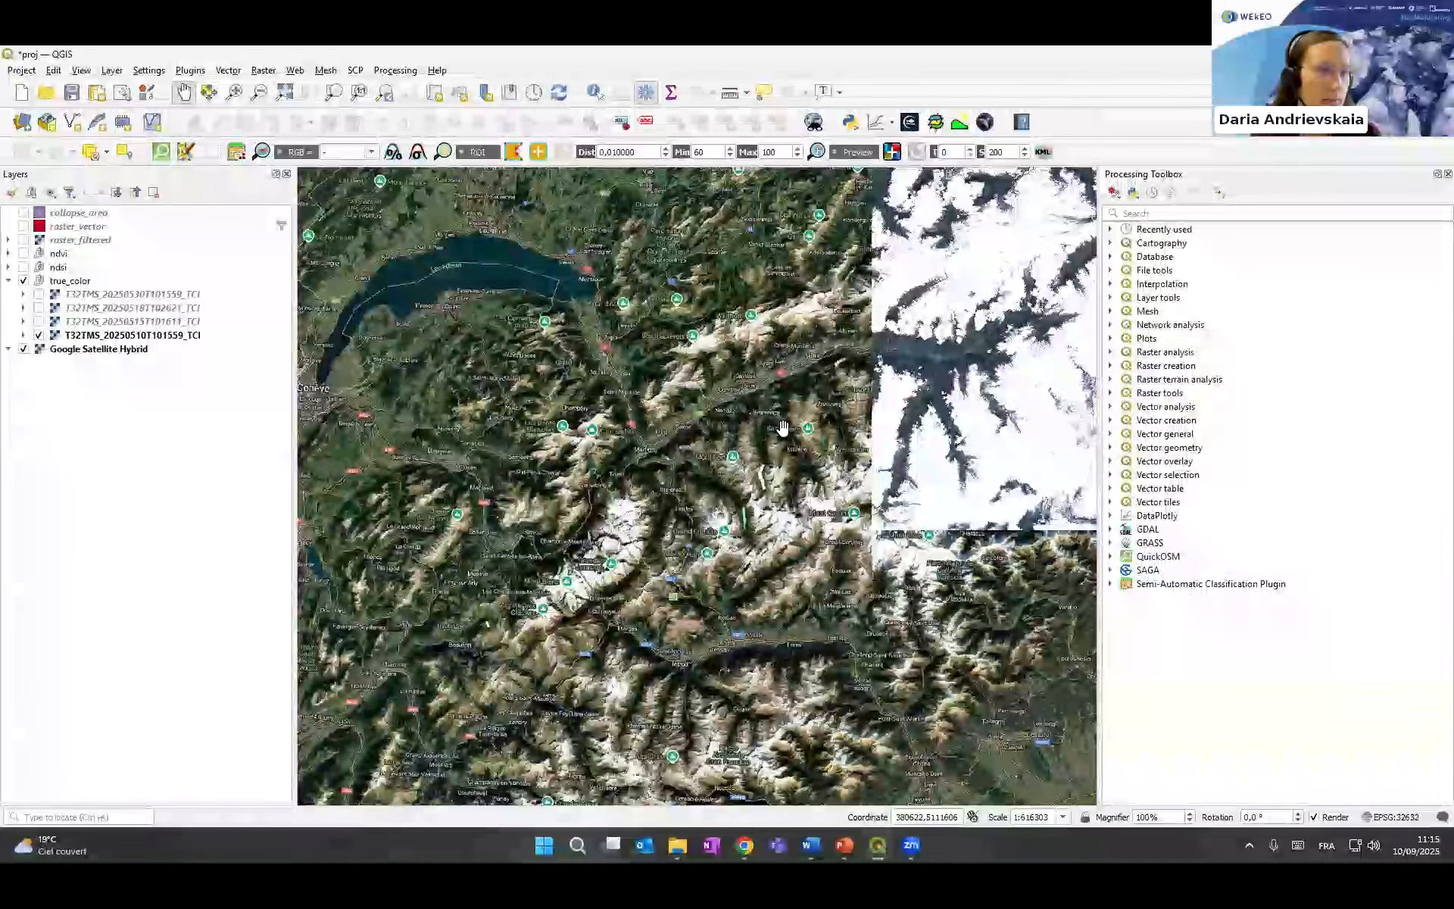
pyautogui.scroll(-1, 782, 428)
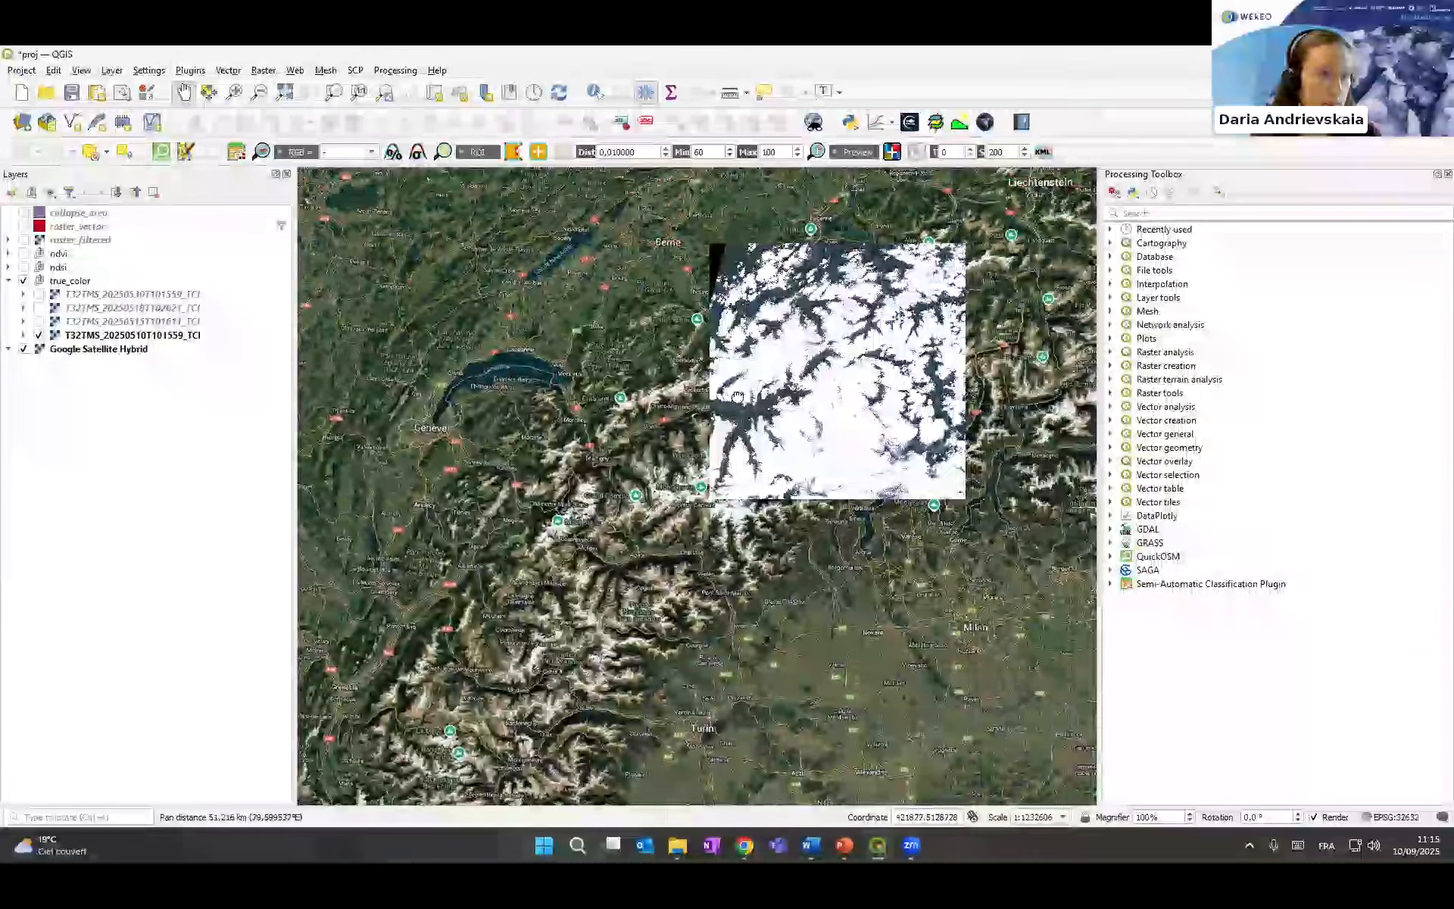
pyautogui.moveTo(738, 396); pyautogui.dragTo(664, 413)
pyautogui.scroll(2, 726, 400)
pyautogui.scroll(-1, 744, 409)
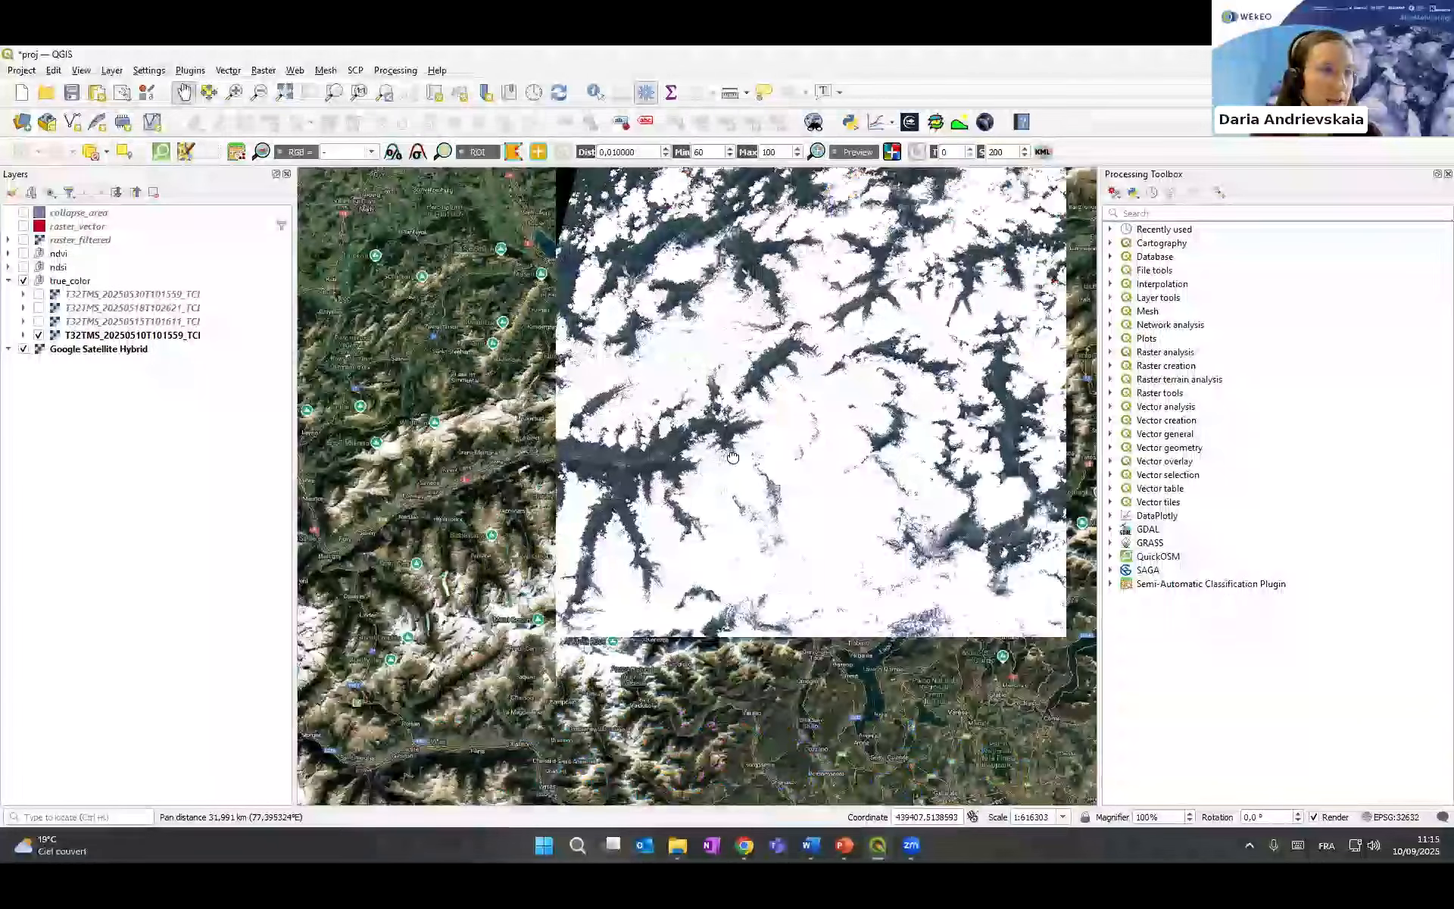
pyautogui.moveTo(732, 457); pyautogui.dragTo(726, 493)
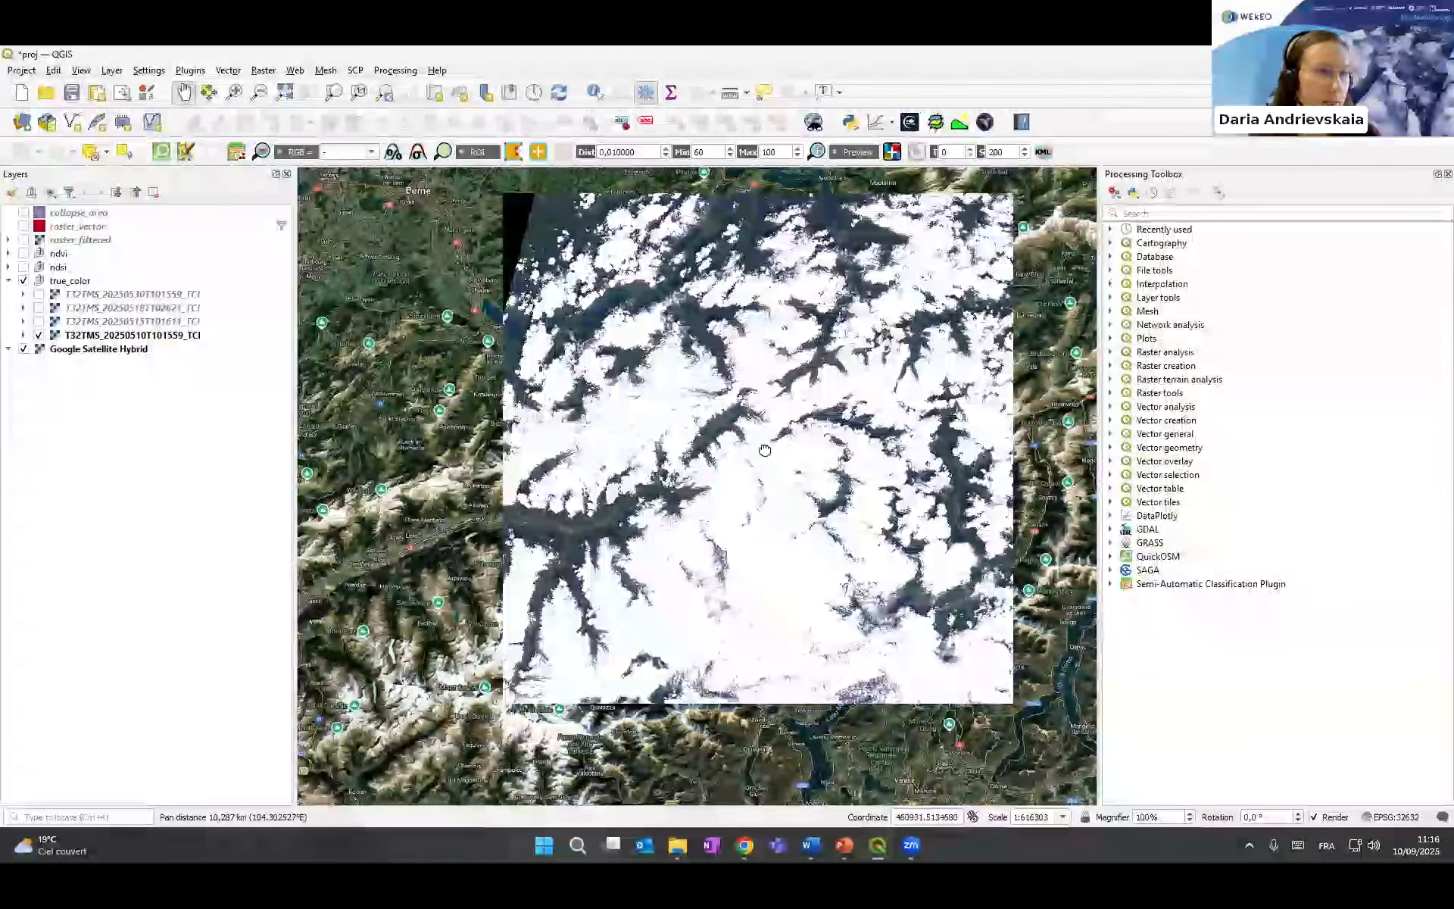
pyautogui.moveTo(765, 450); pyautogui.dragTo(758, 475)
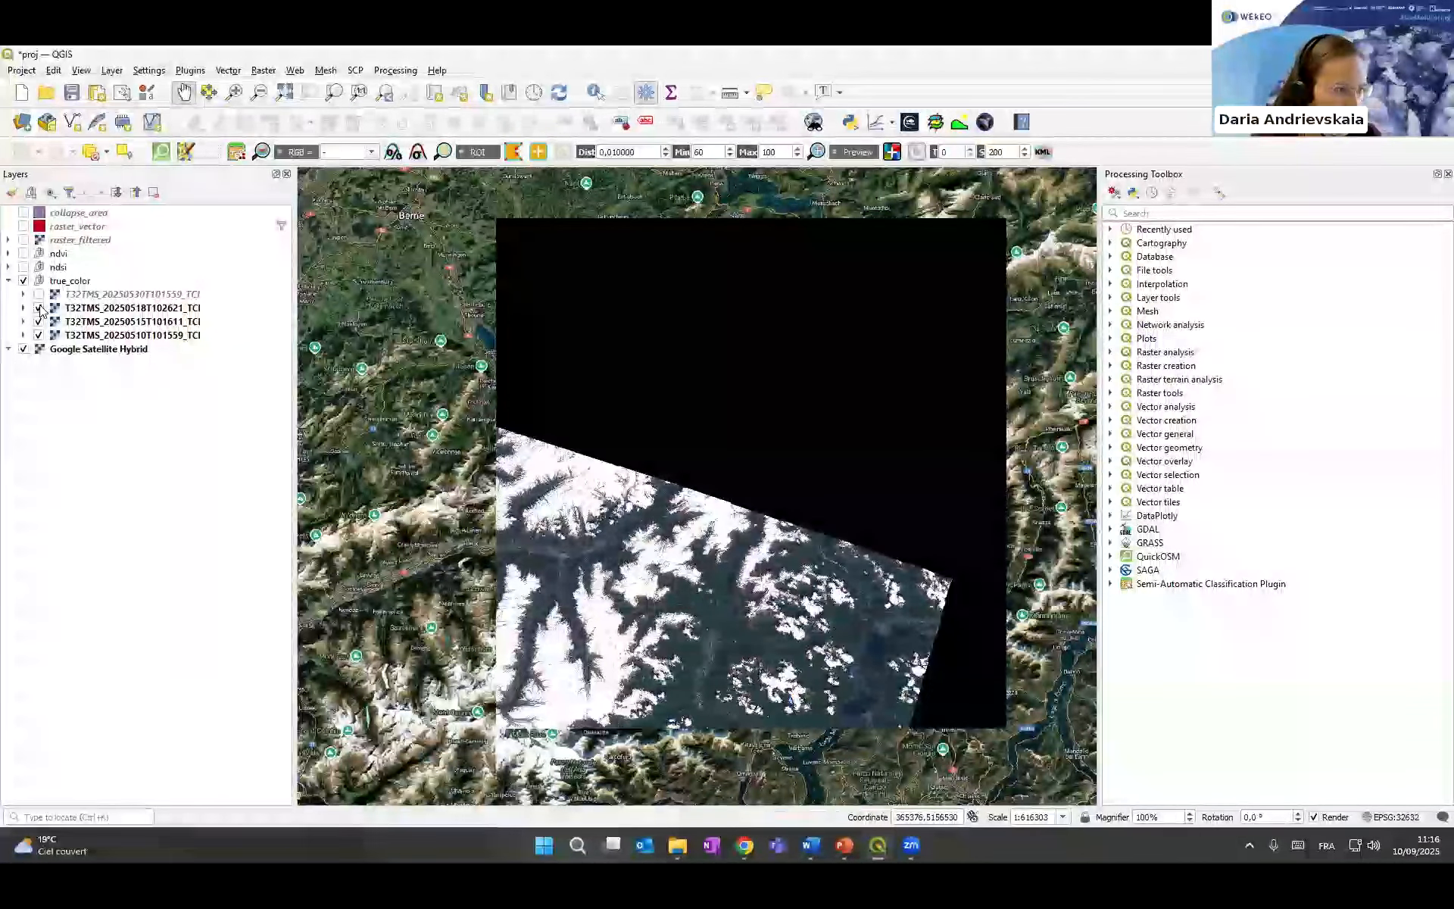
# - Locate the study area by briefly showing the cropped 30 May B03 raster from the ndsi group, and collapse the group again
pyautogui.scroll(2, 544, 523)
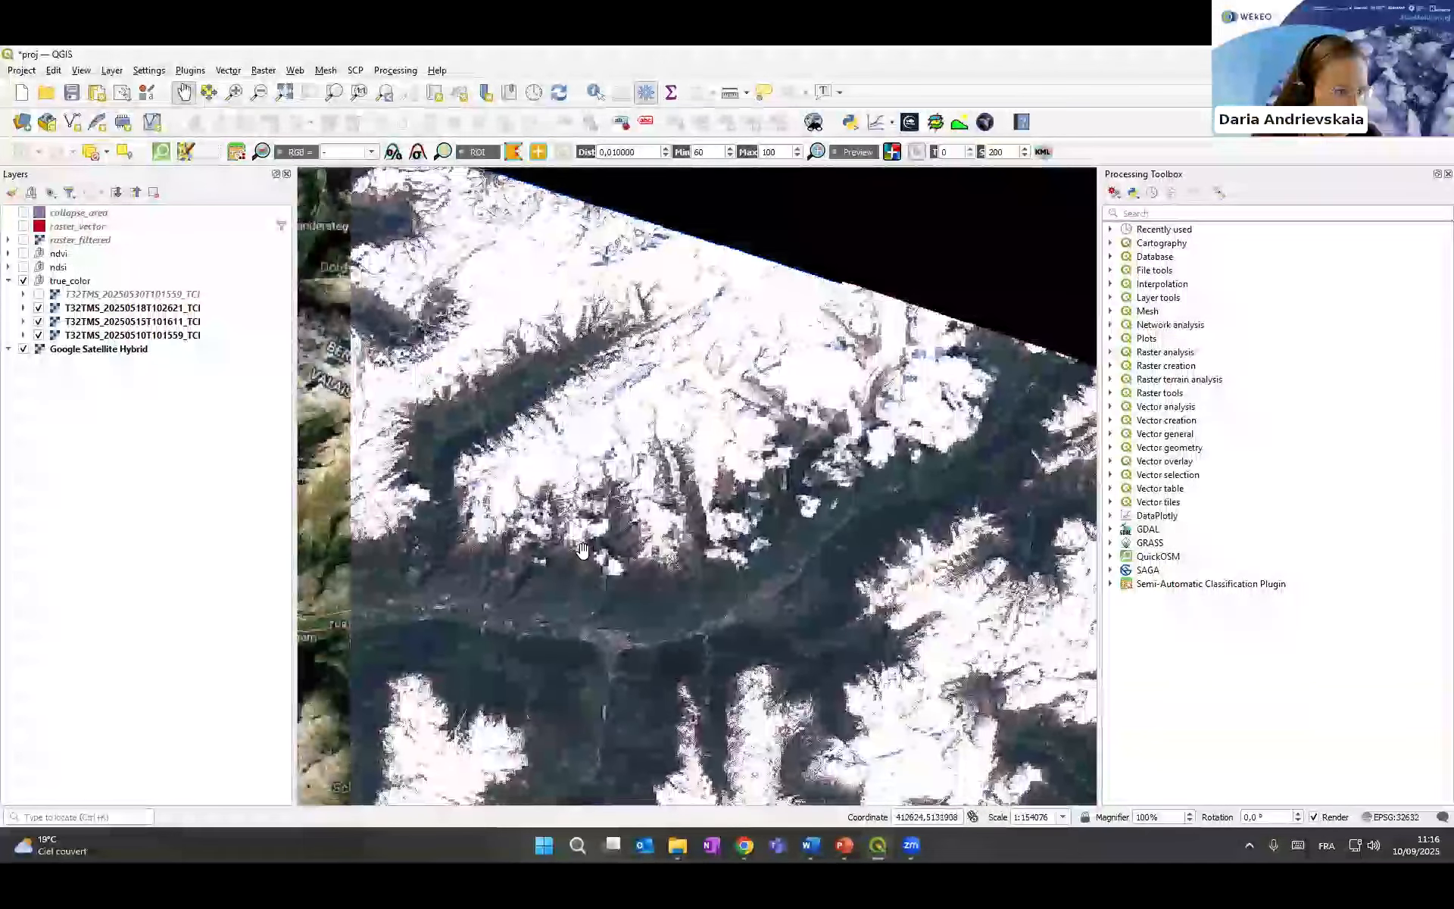
pyautogui.click(8, 267)
pyautogui.click(39, 334)
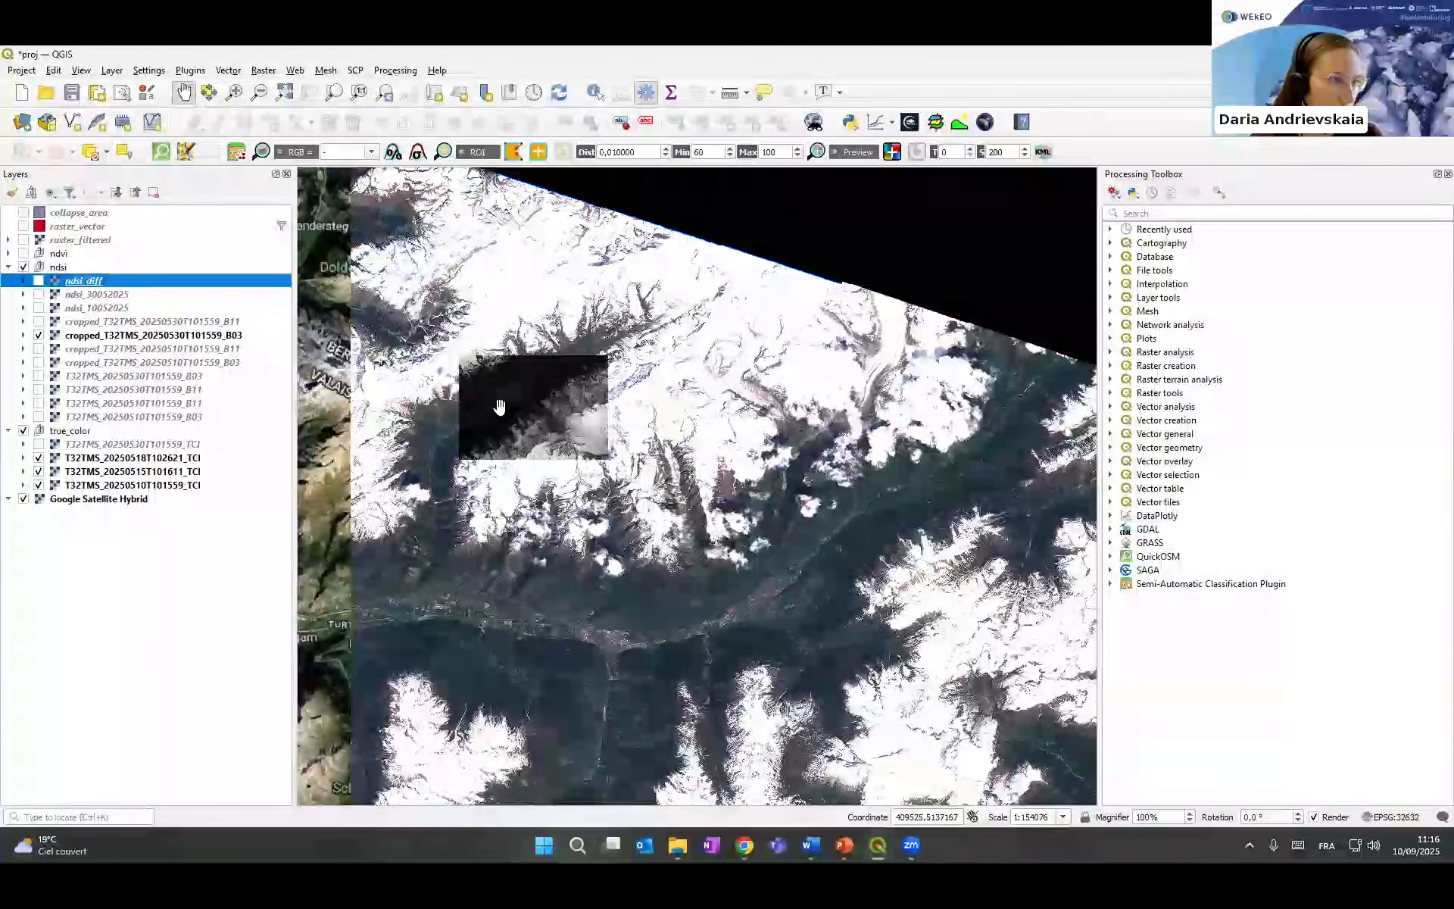
pyautogui.scroll(1, 466, 429)
pyautogui.click(38, 334)
pyautogui.scroll(1, 759, 409)
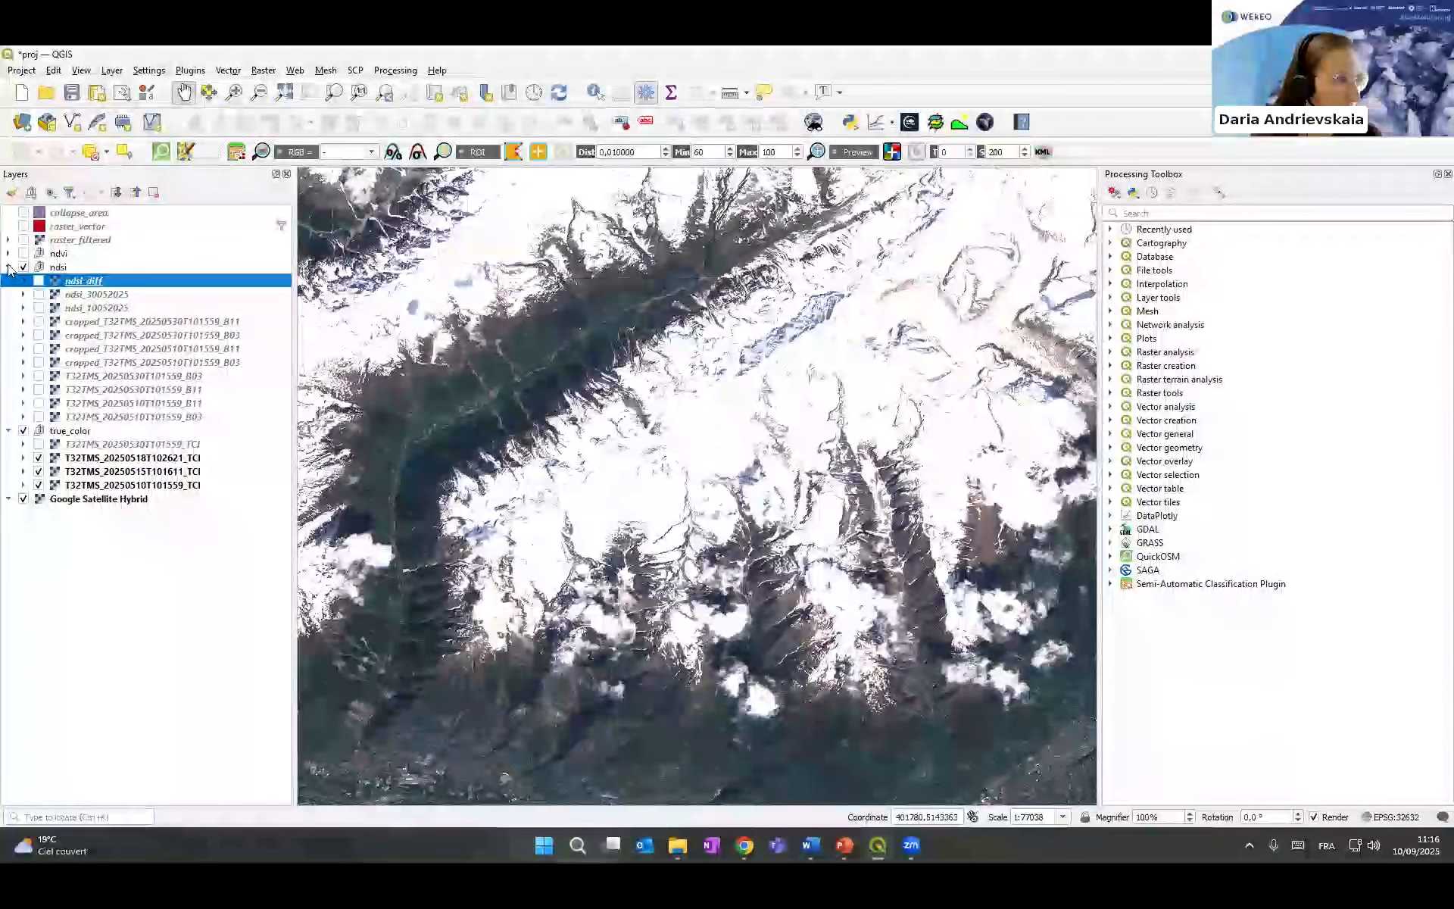
pyautogui.click(8, 266)
# - Hide the 18 May and 15 May true-color images and inspect the glacier slope above the valley on the 10 May image
pyautogui.moveTo(519, 293); pyautogui.dragTo(575, 318)
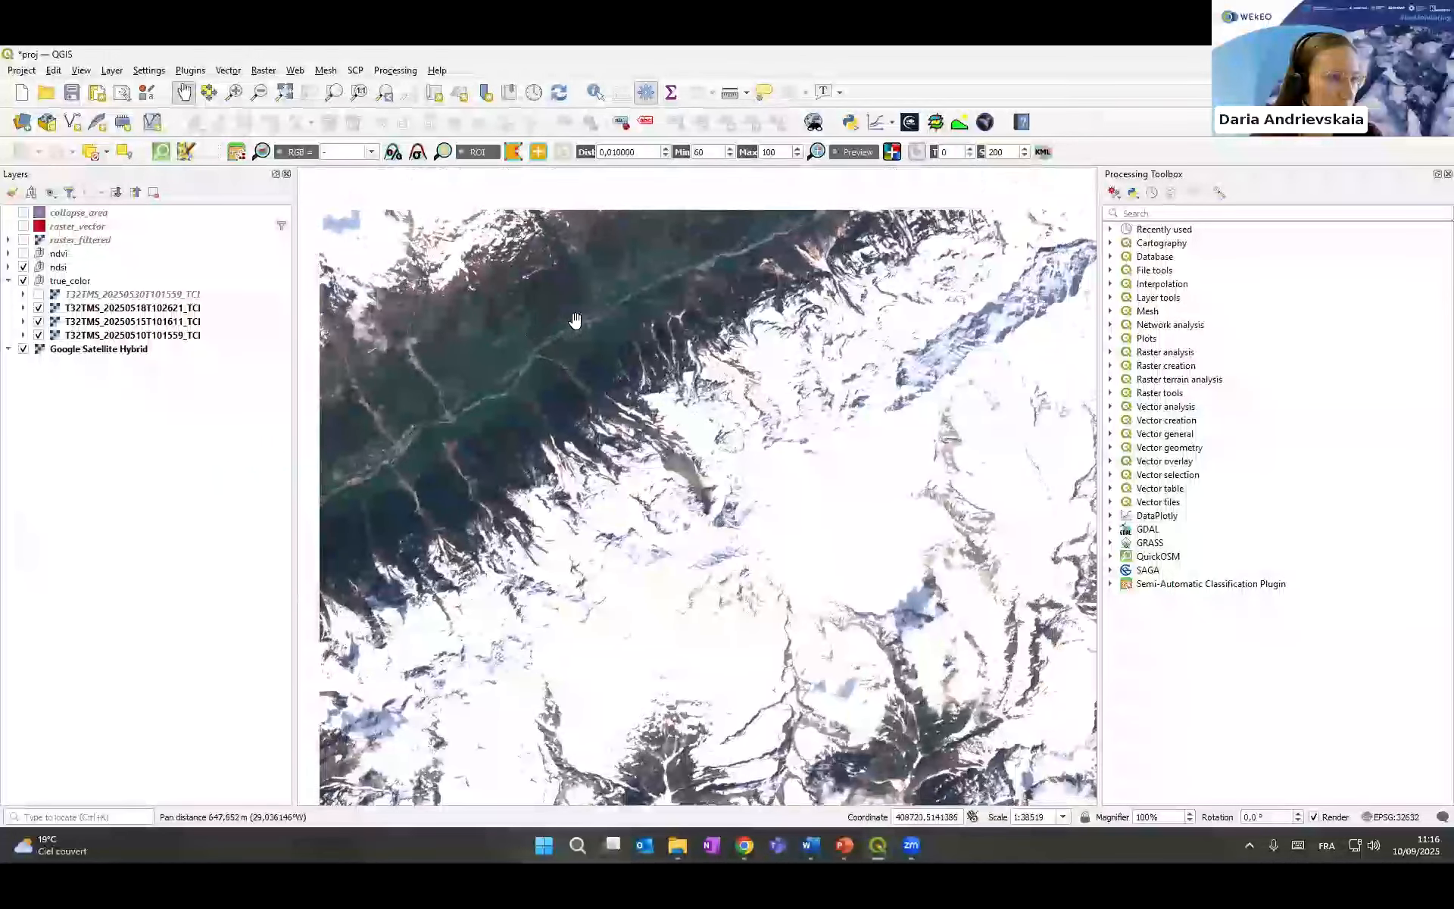
pyautogui.click(38, 308)
pyautogui.click(39, 321)
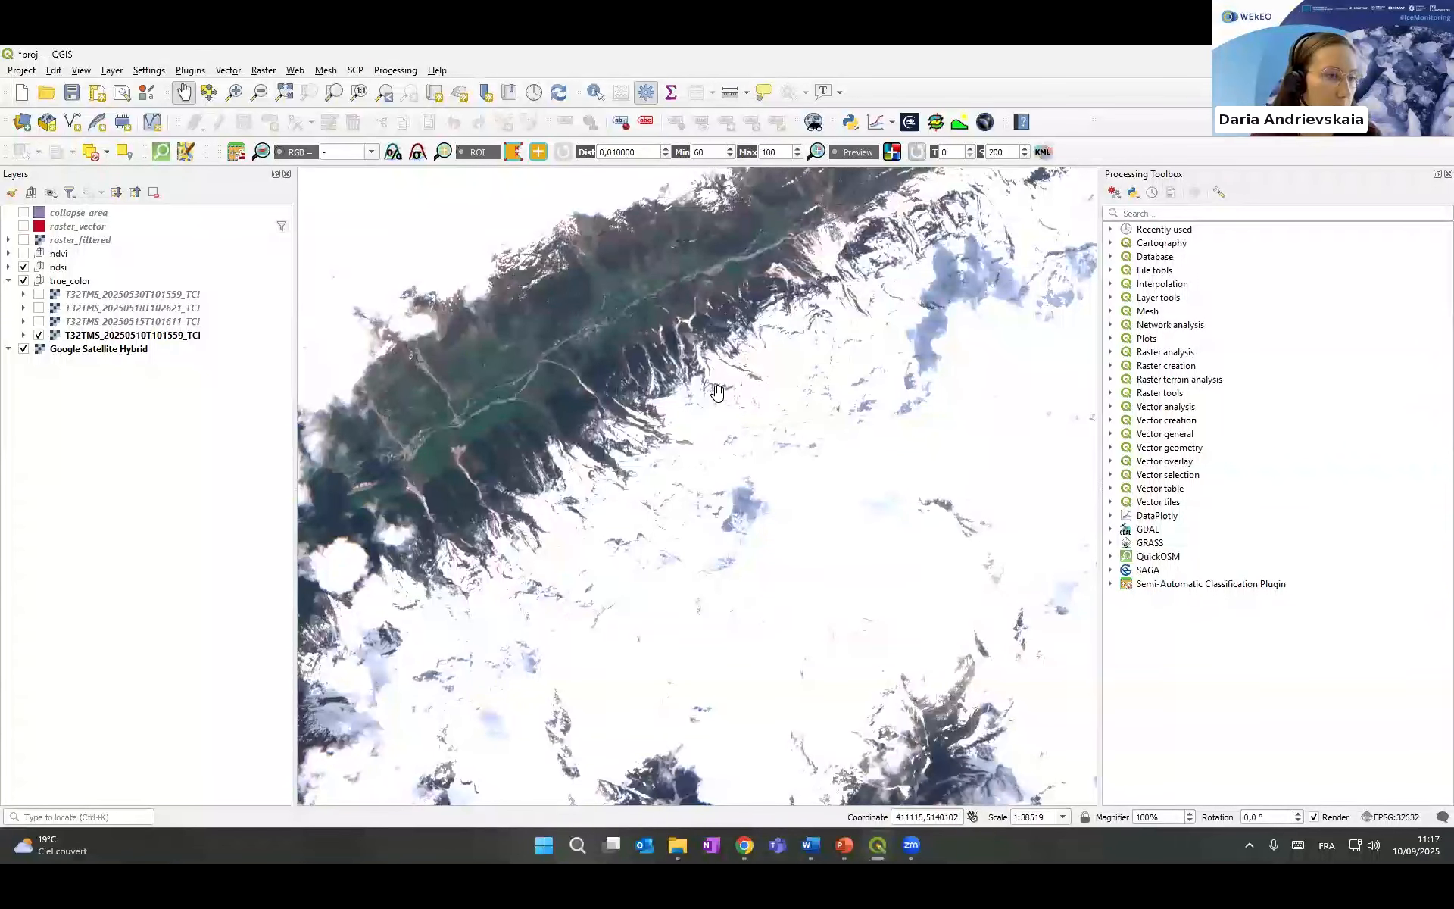
pyautogui.moveTo(672, 396); pyautogui.dragTo(652, 389)
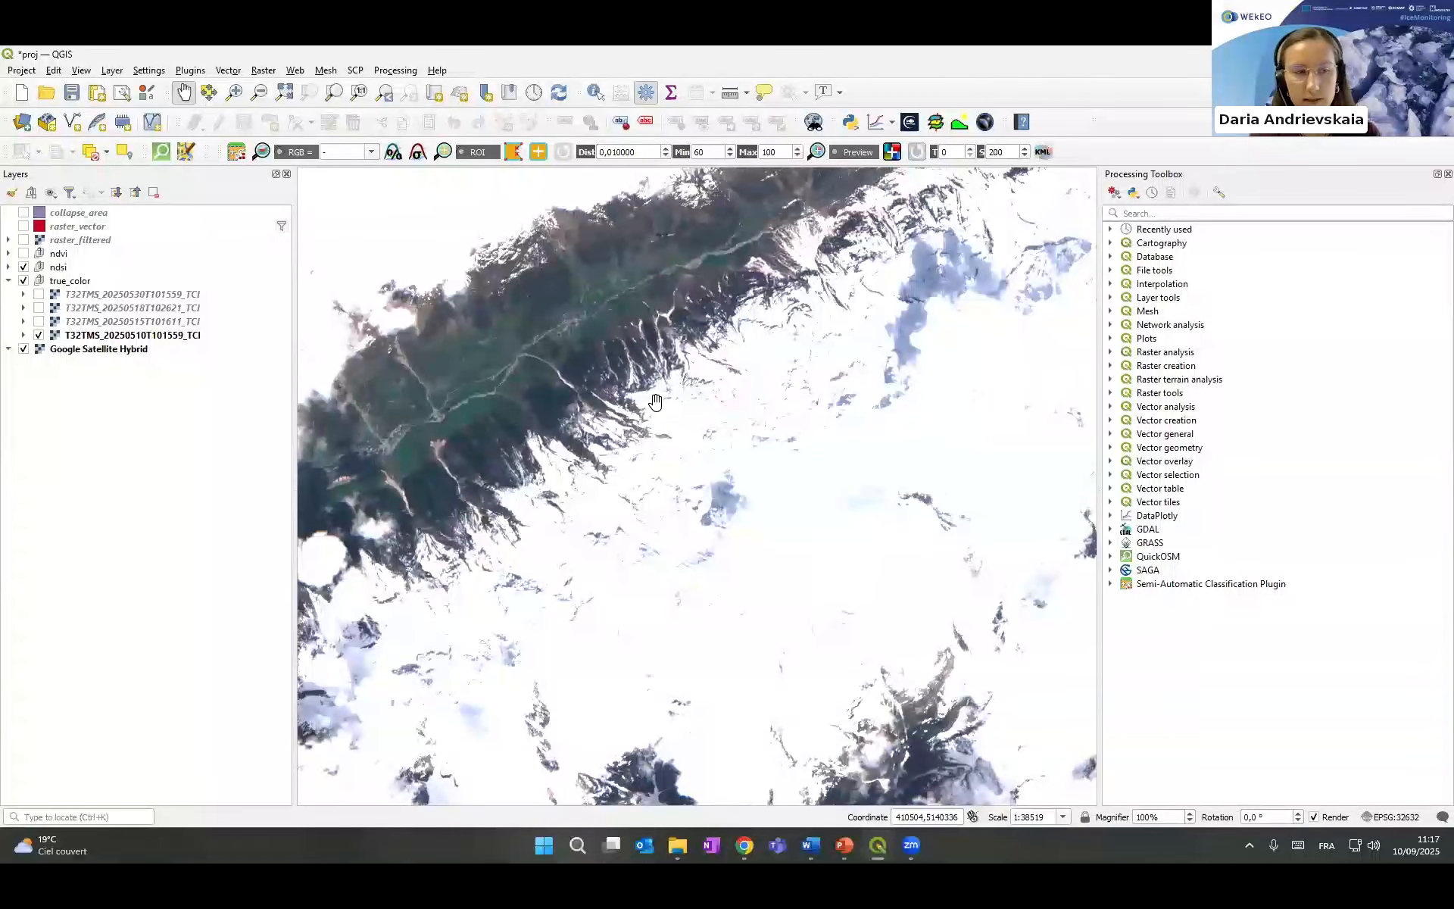
pyautogui.scroll(1, 660, 456)
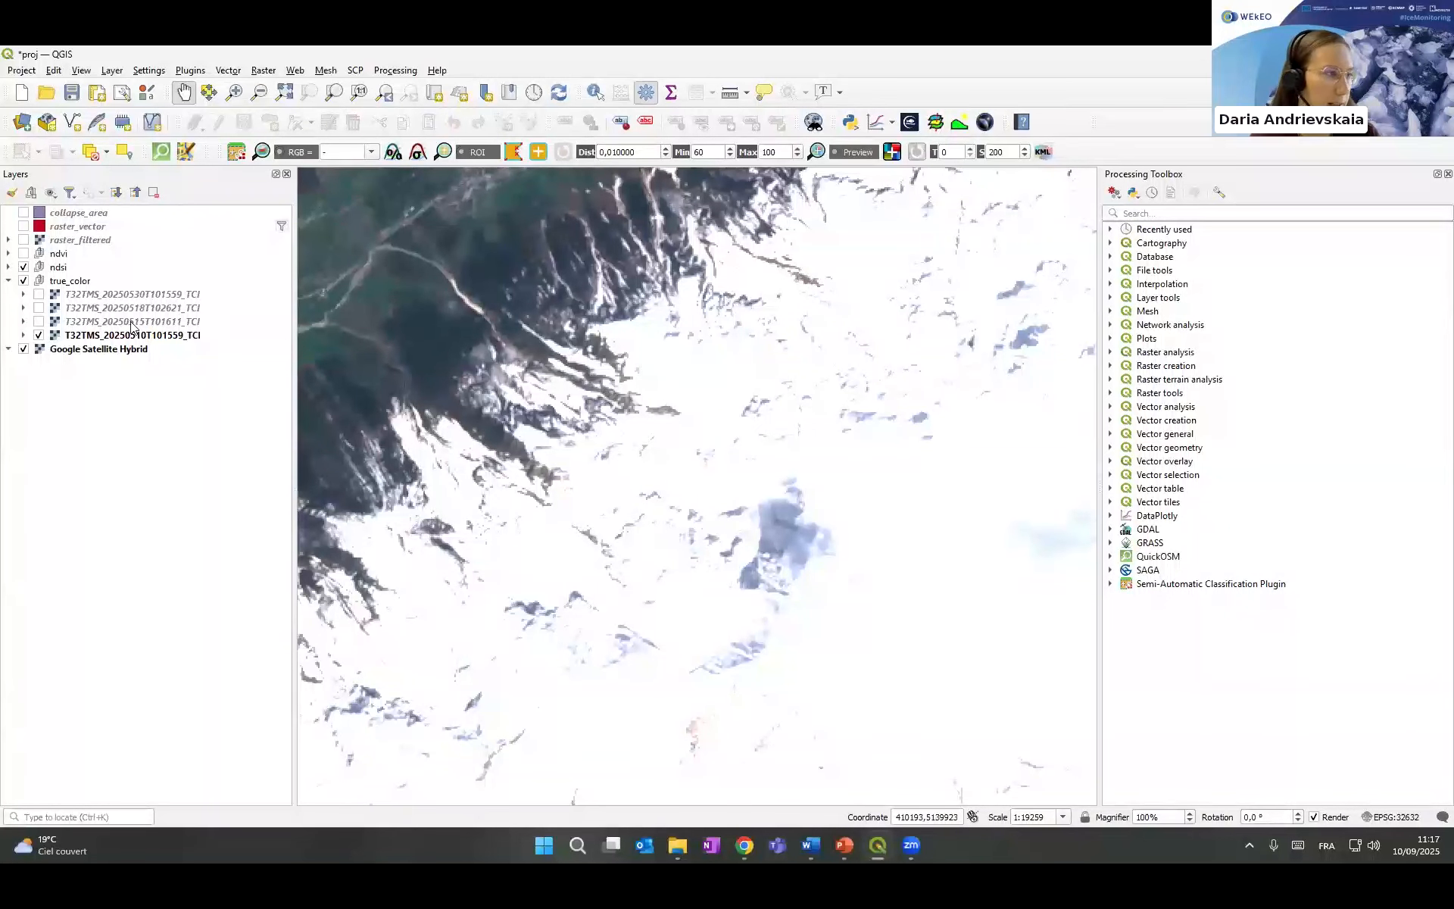
# - Compare the glacier slope between 10 May and 15 May by toggling T32TMS_20250515T101611_TCI, leaving the 15 May image shown
pyautogui.click(40, 322)
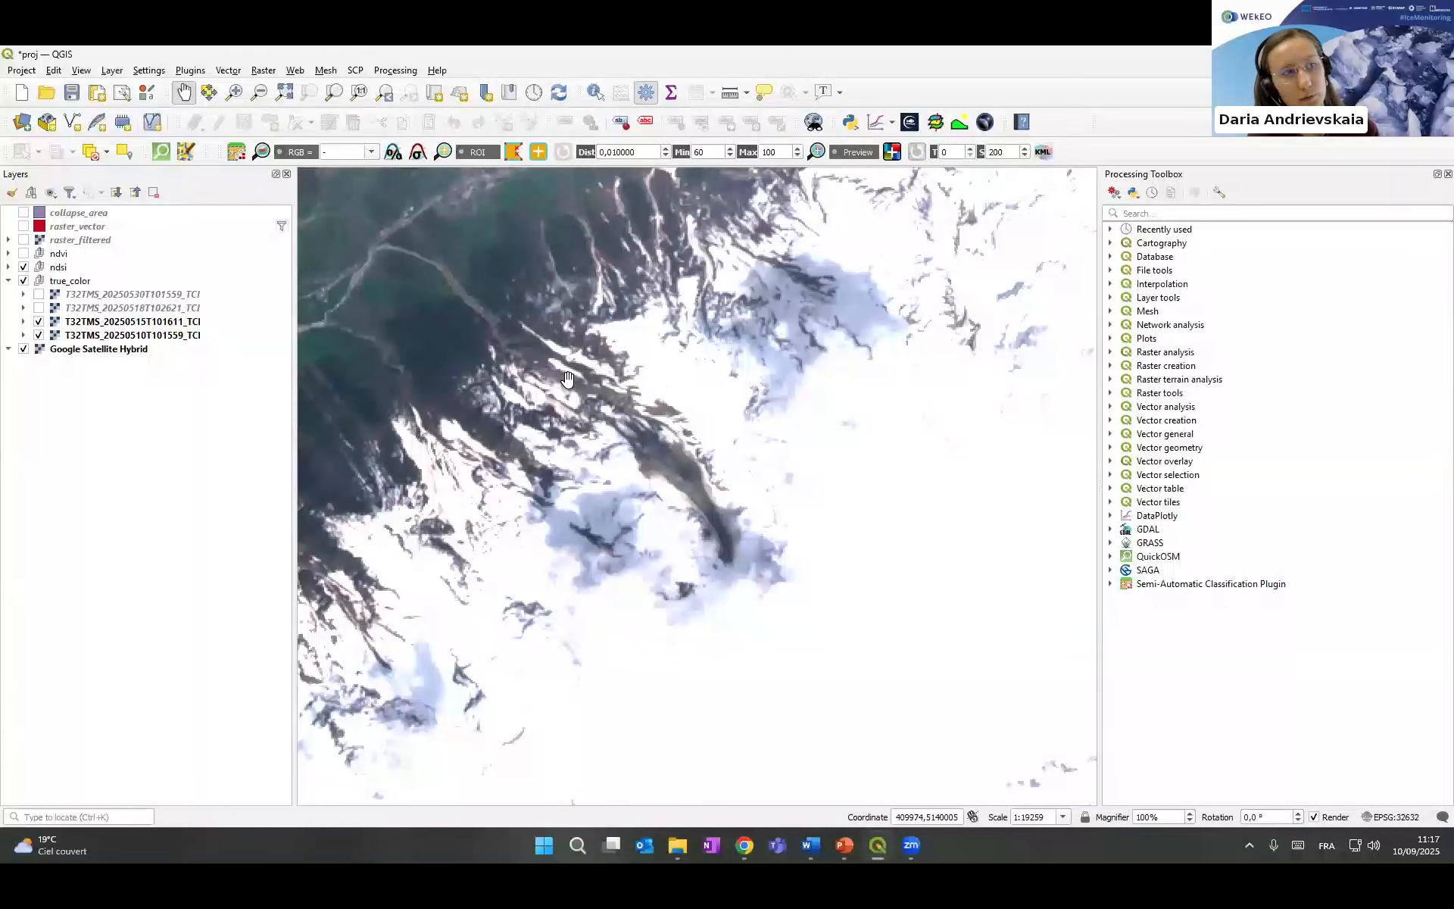
pyautogui.click(38, 321)
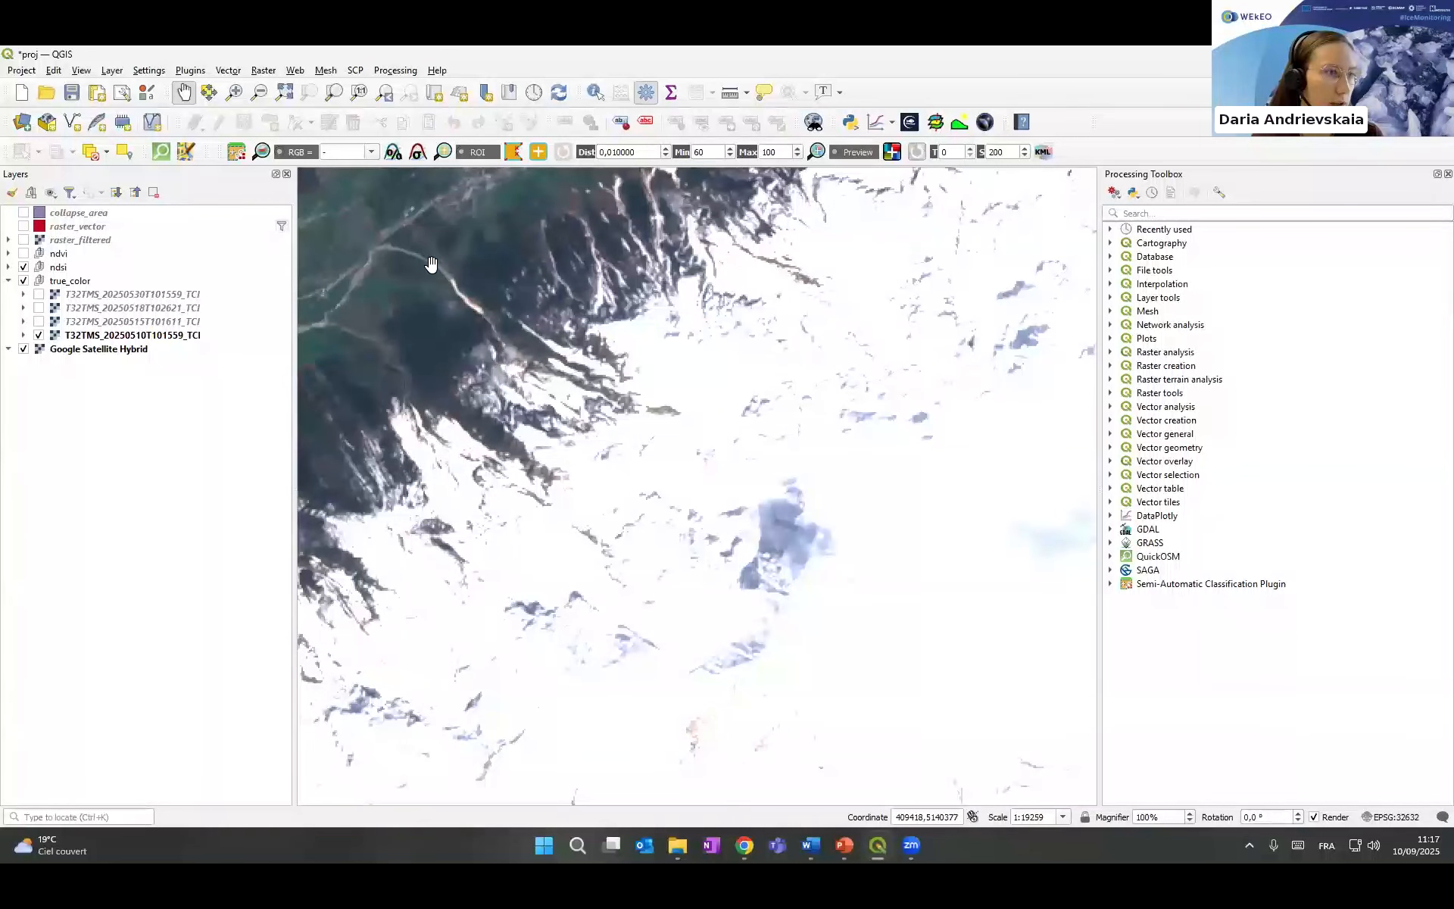
pyautogui.press('space')
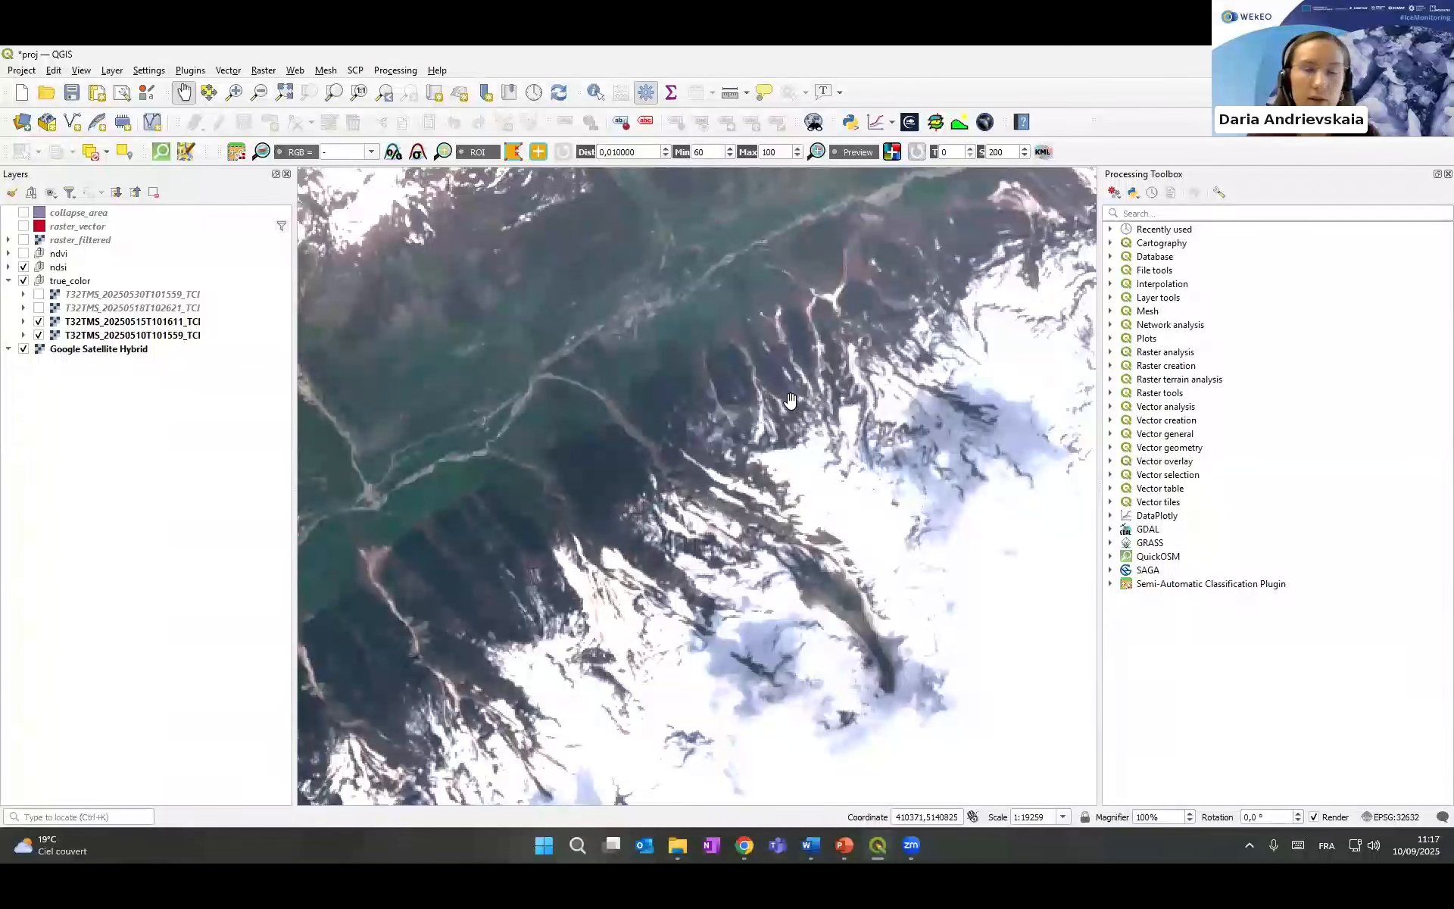
pyautogui.moveTo(789, 400); pyautogui.dragTo(747, 381)
# - Show the 18 May and 30 May true-color images in turn and inspect the collapse area on the glacier slope and valley floor
pyautogui.click(38, 308)
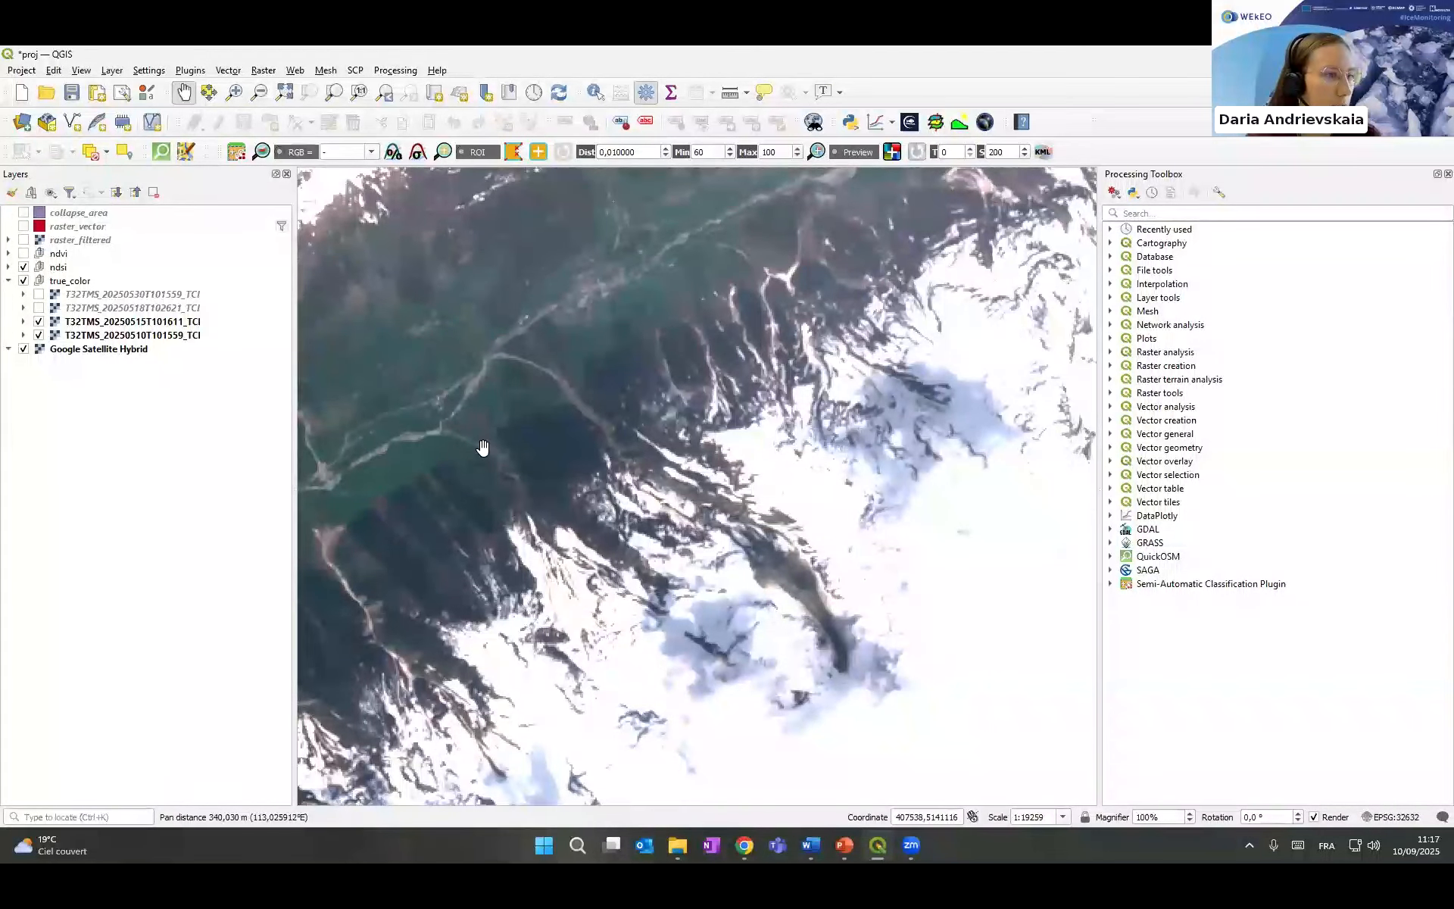
pyautogui.moveTo(664, 510); pyautogui.dragTo(612, 498)
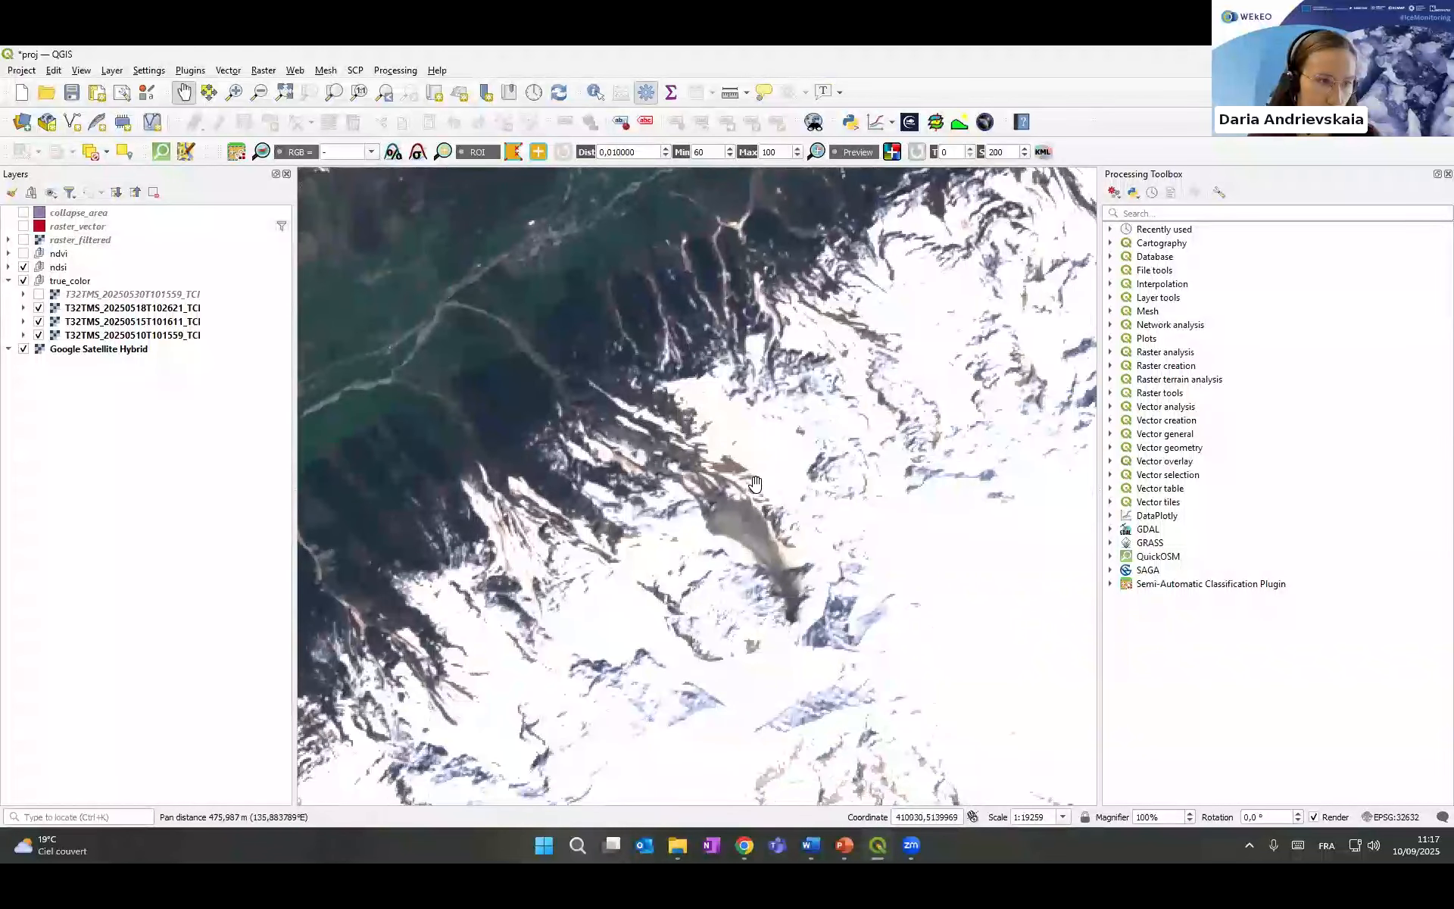
pyautogui.click(38, 295)
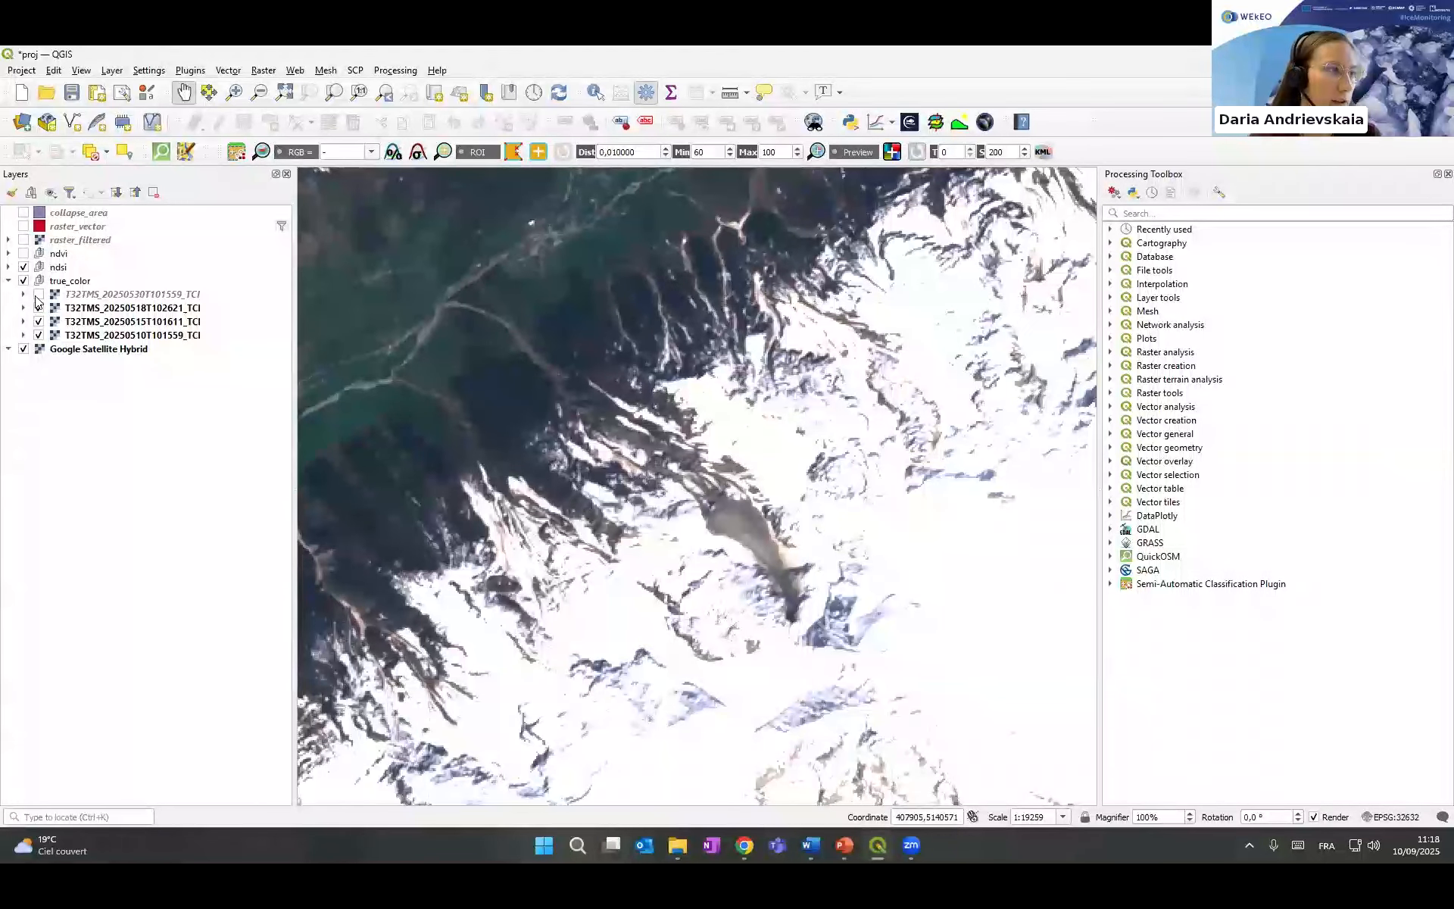
pyautogui.click(803, 432)
pyautogui.moveTo(803, 432); pyautogui.dragTo(899, 450)
pyautogui.moveTo(810, 381); pyautogui.dragTo(843, 400)
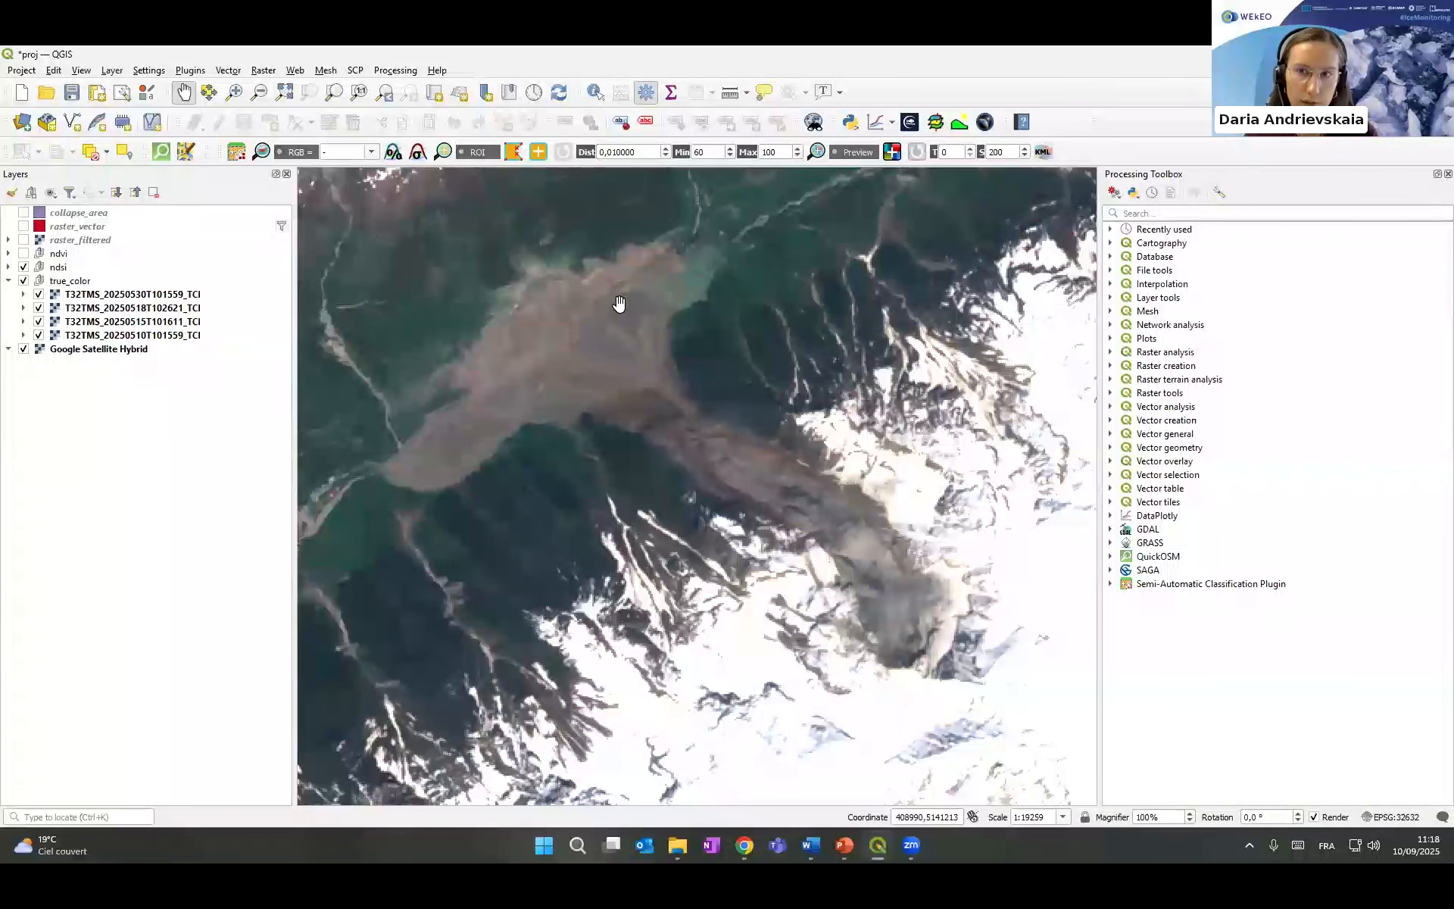
# - Hide and collapse the true_color group, and expand the ndsi group to list its layers
pyautogui.click(23, 281)
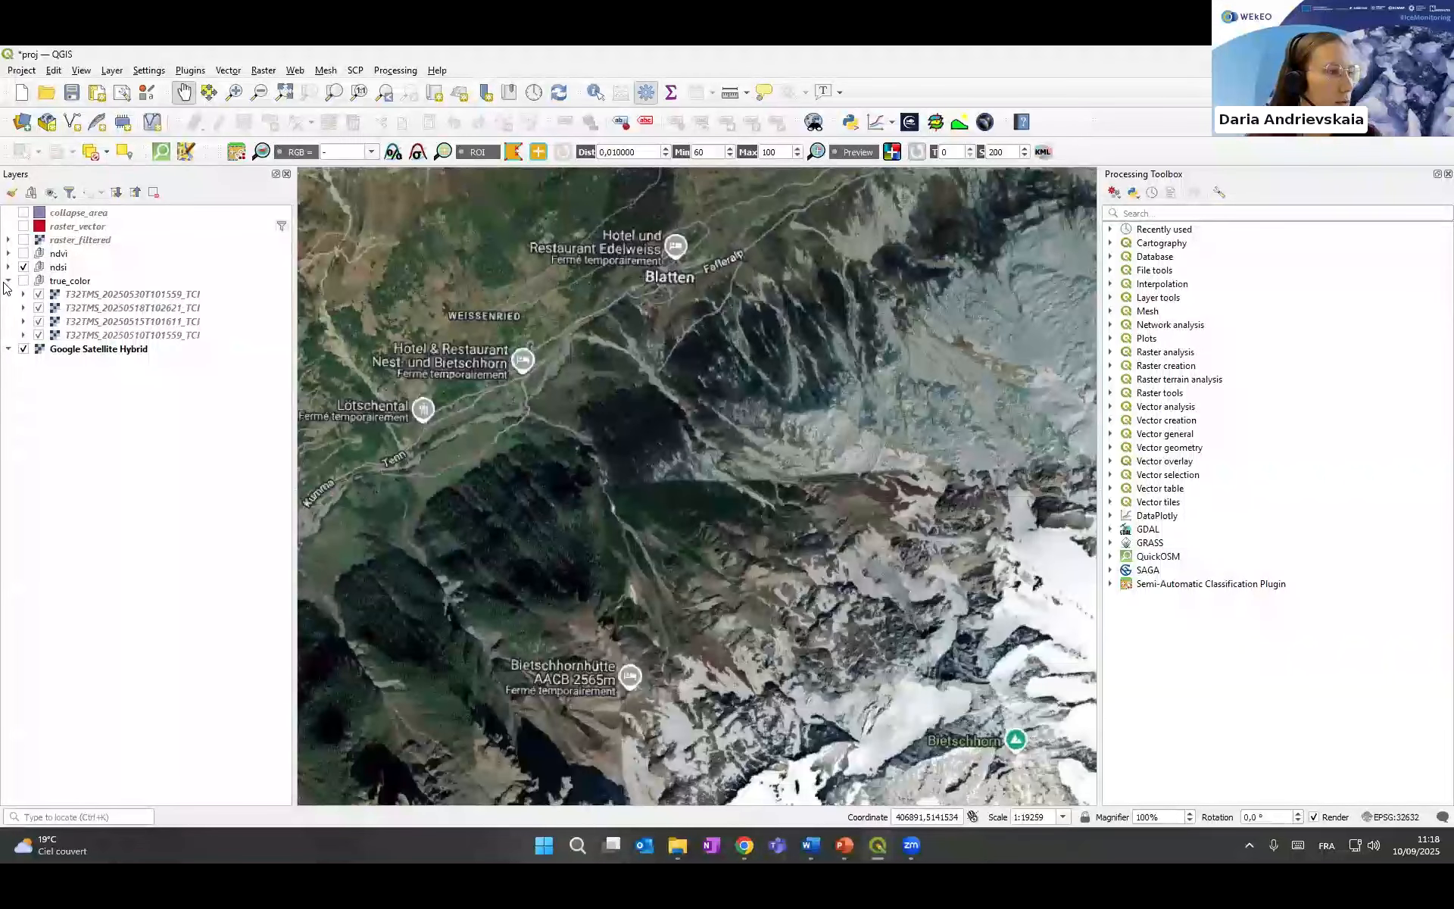
pyautogui.click(8, 281)
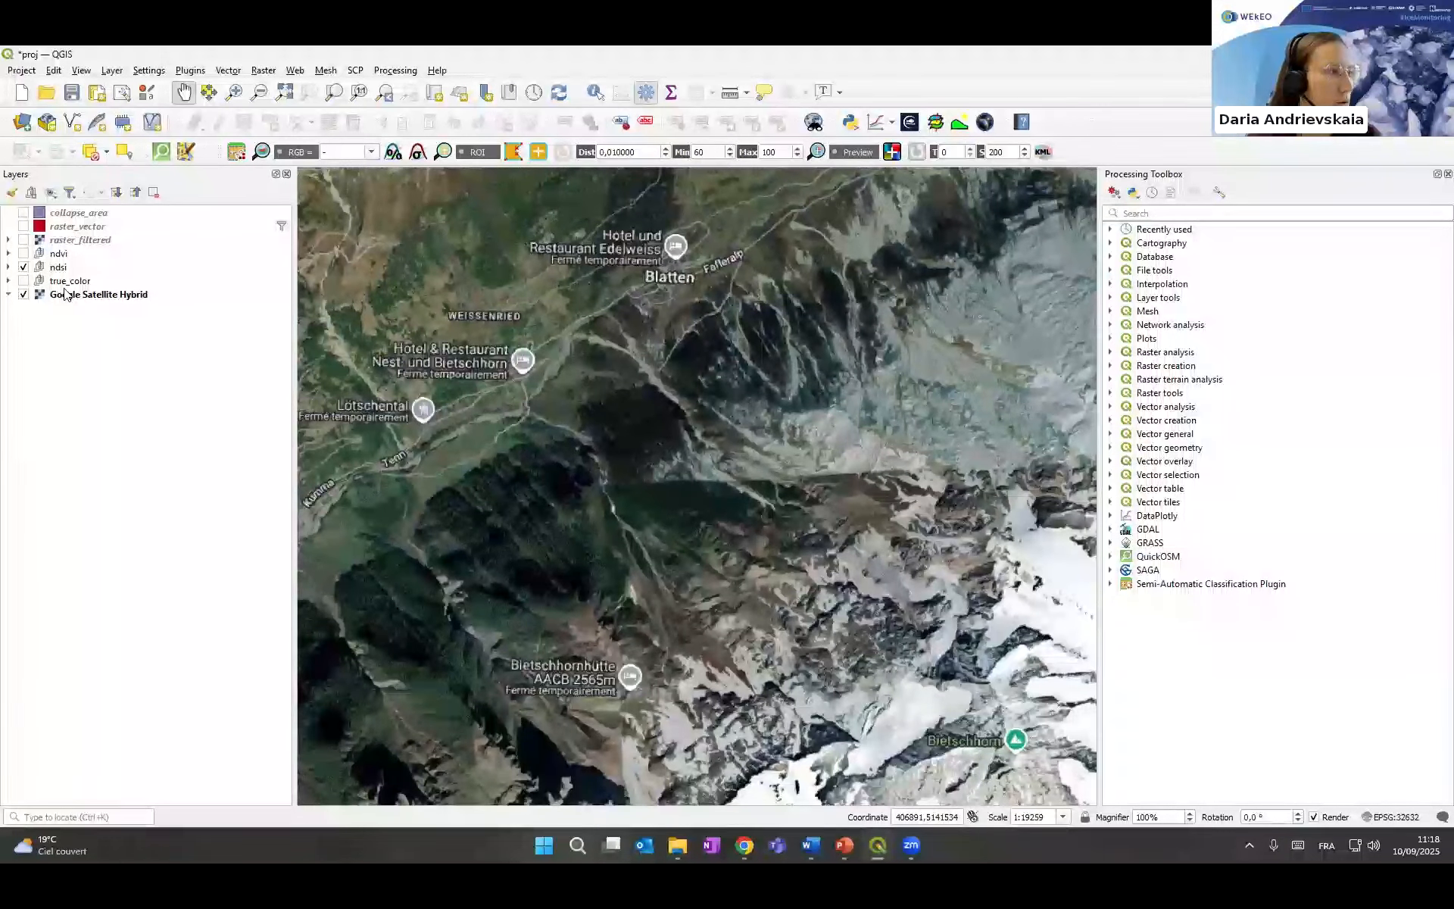
pyautogui.click(8, 266)
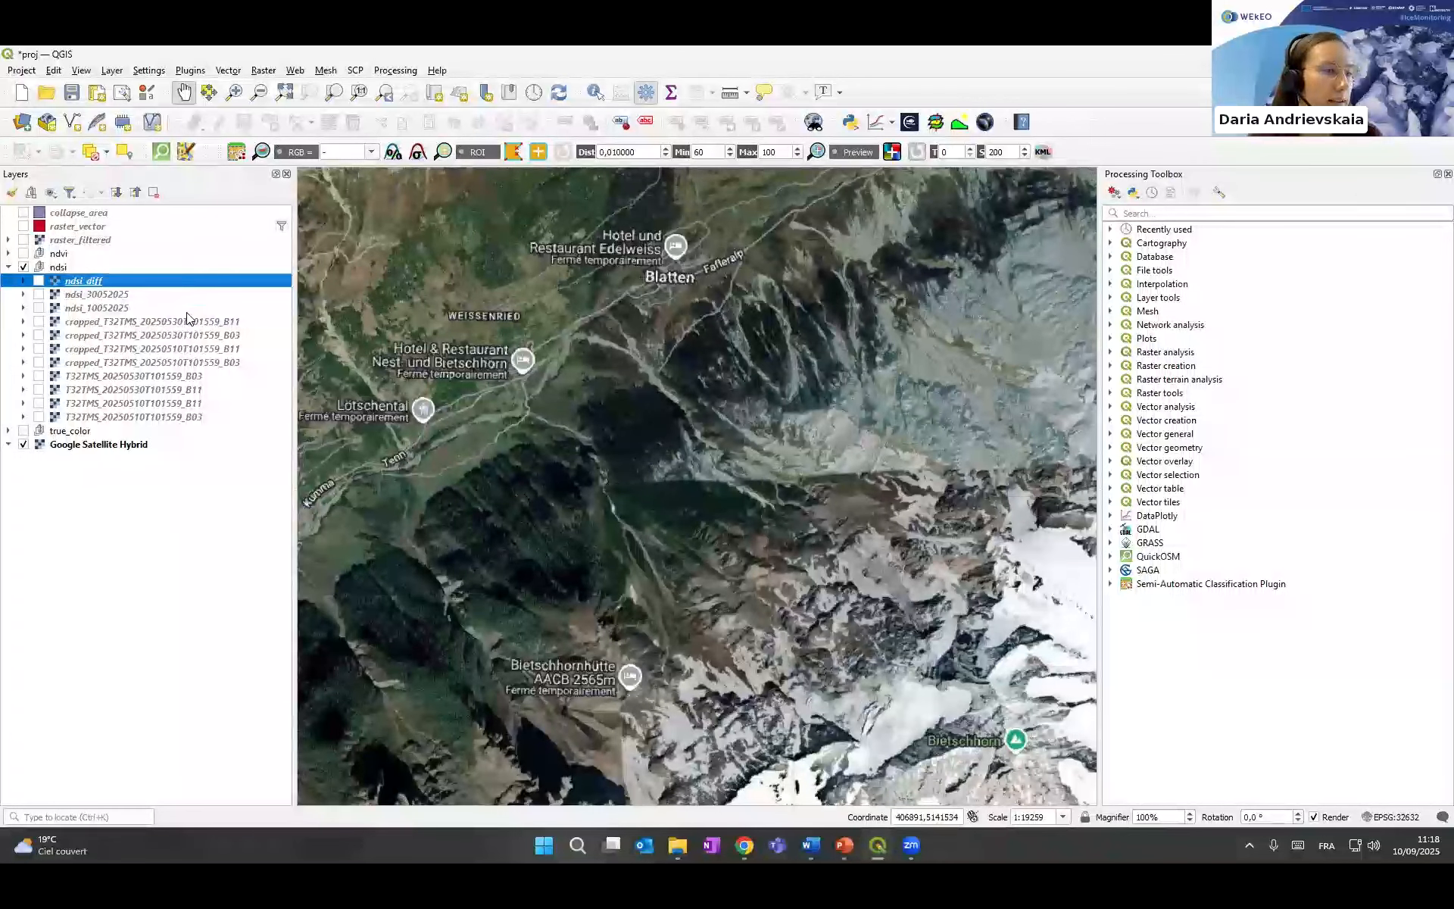
# - Show the uncropped B03 and B11 band rasters of 30 May and 10 May and inspect them around the study area
pyautogui.click(39, 376)
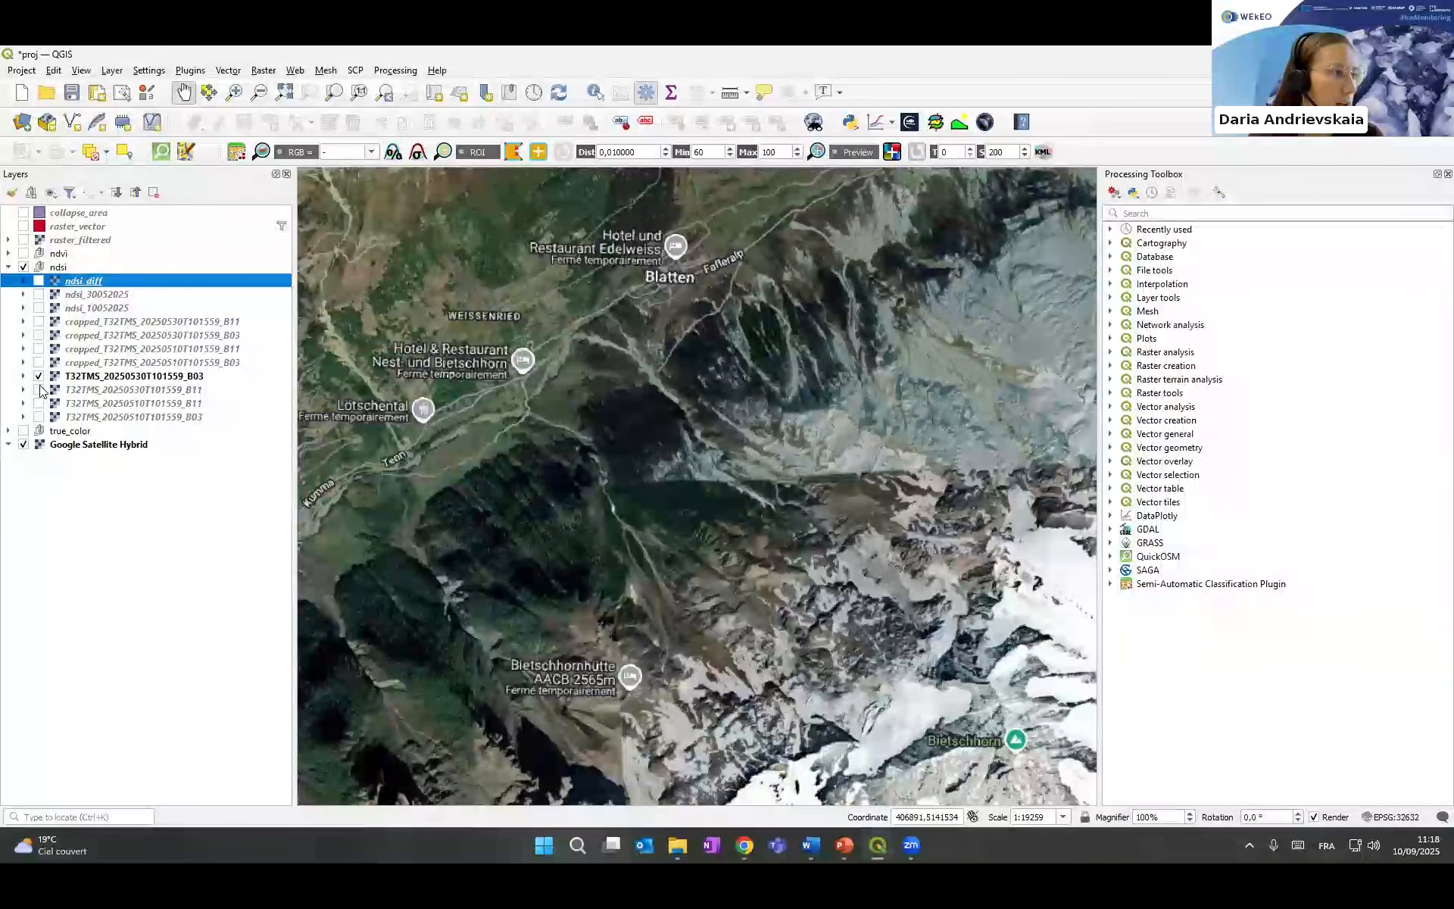
pyautogui.click(38, 389)
pyautogui.click(39, 403)
pyautogui.click(39, 416)
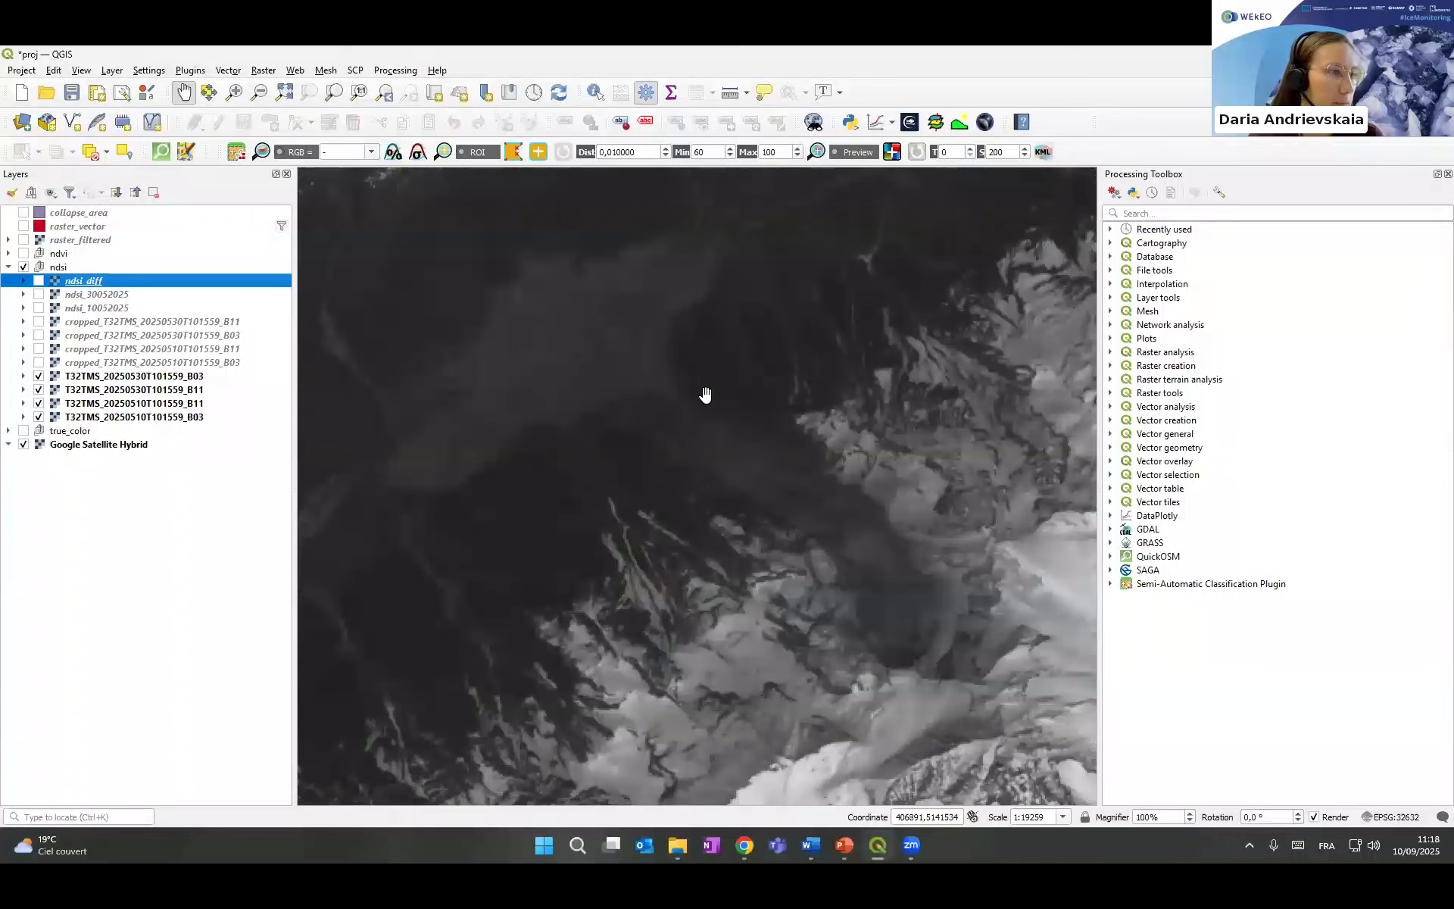
pyautogui.scroll(-3, 705, 394)
pyautogui.moveTo(747, 391); pyautogui.dragTo(656, 395)
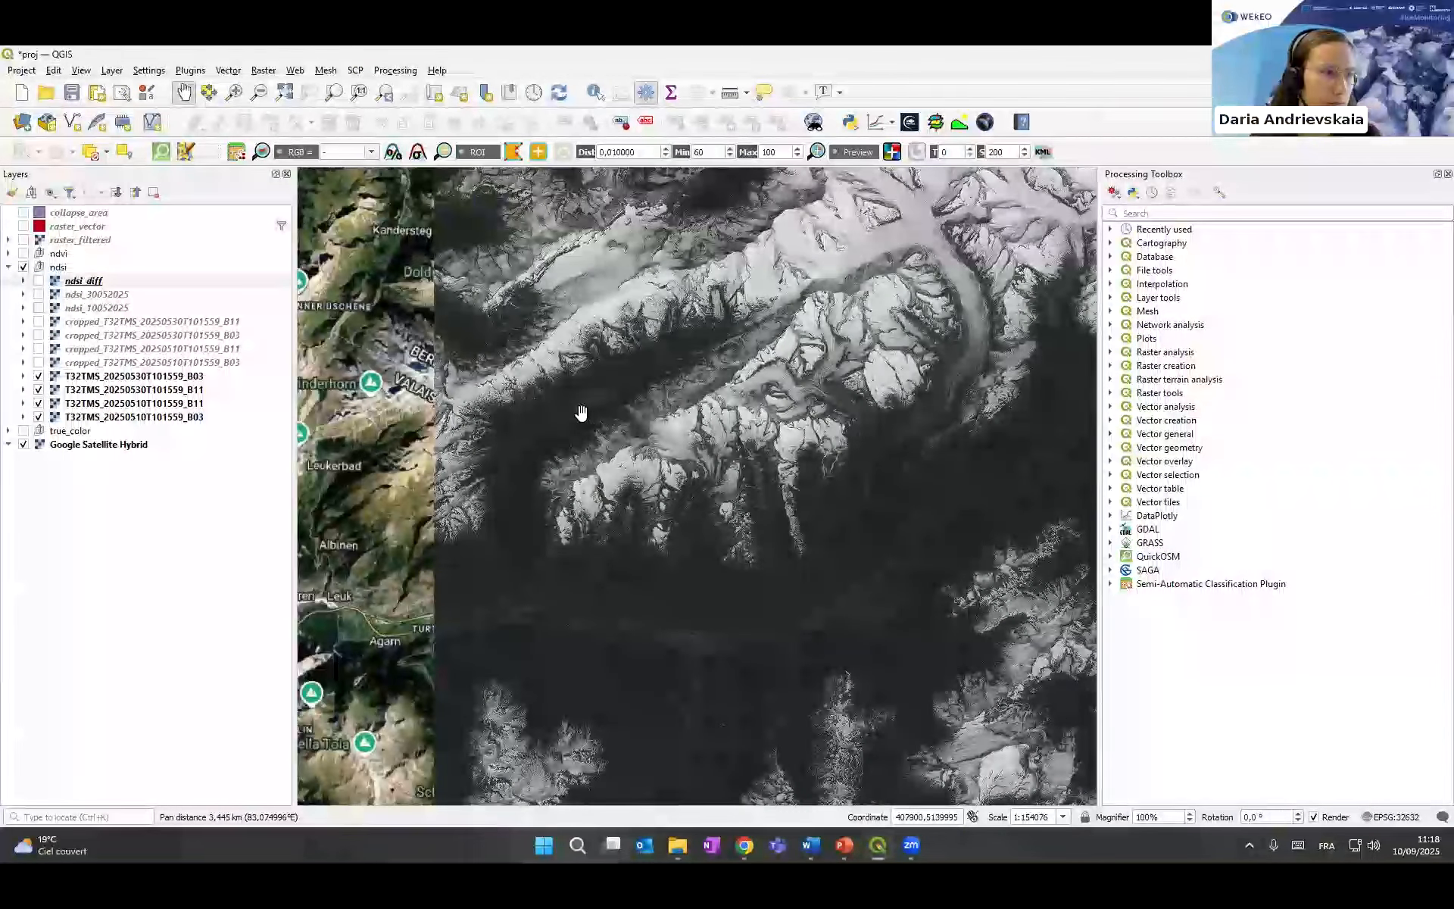
pyautogui.scroll(1, 581, 413)
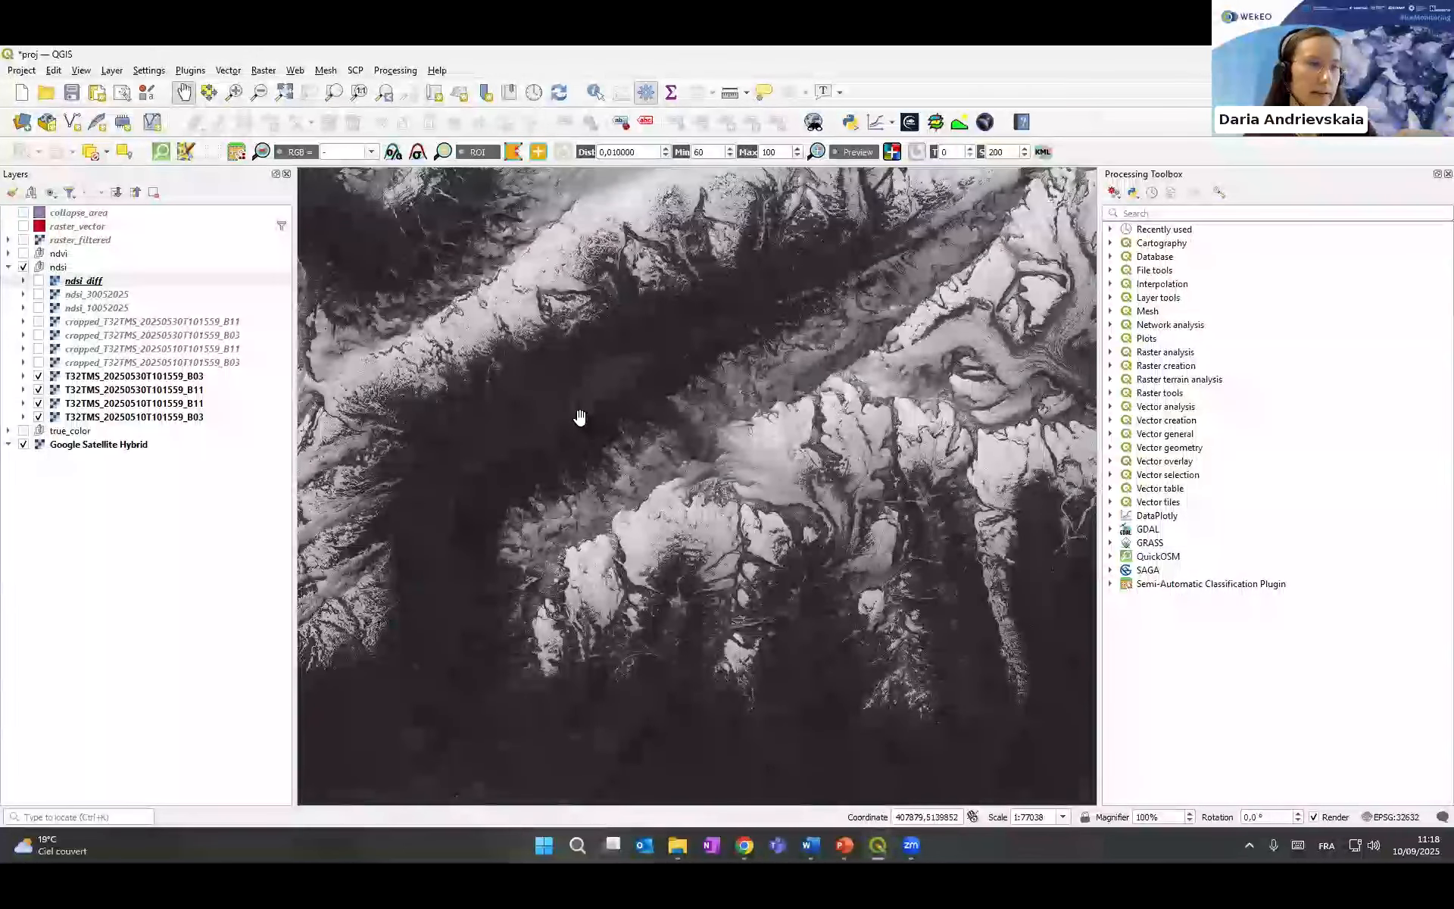
# - List the layers of the ndvi group and inspect the coverage of the uncropped band rasters around the study area
pyautogui.scroll(1, 580, 418)
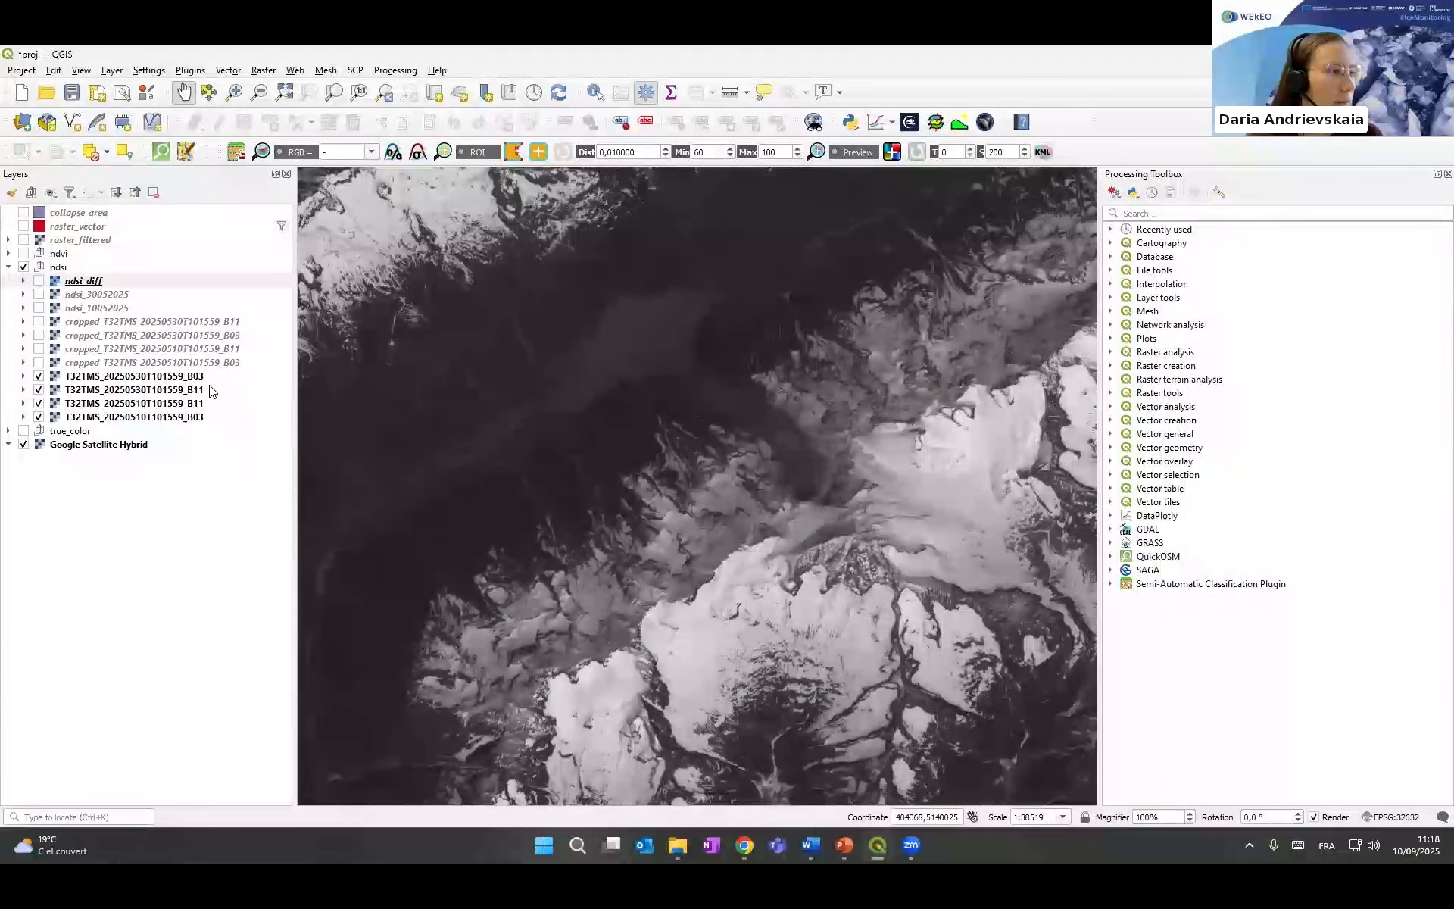
pyautogui.click(7, 253)
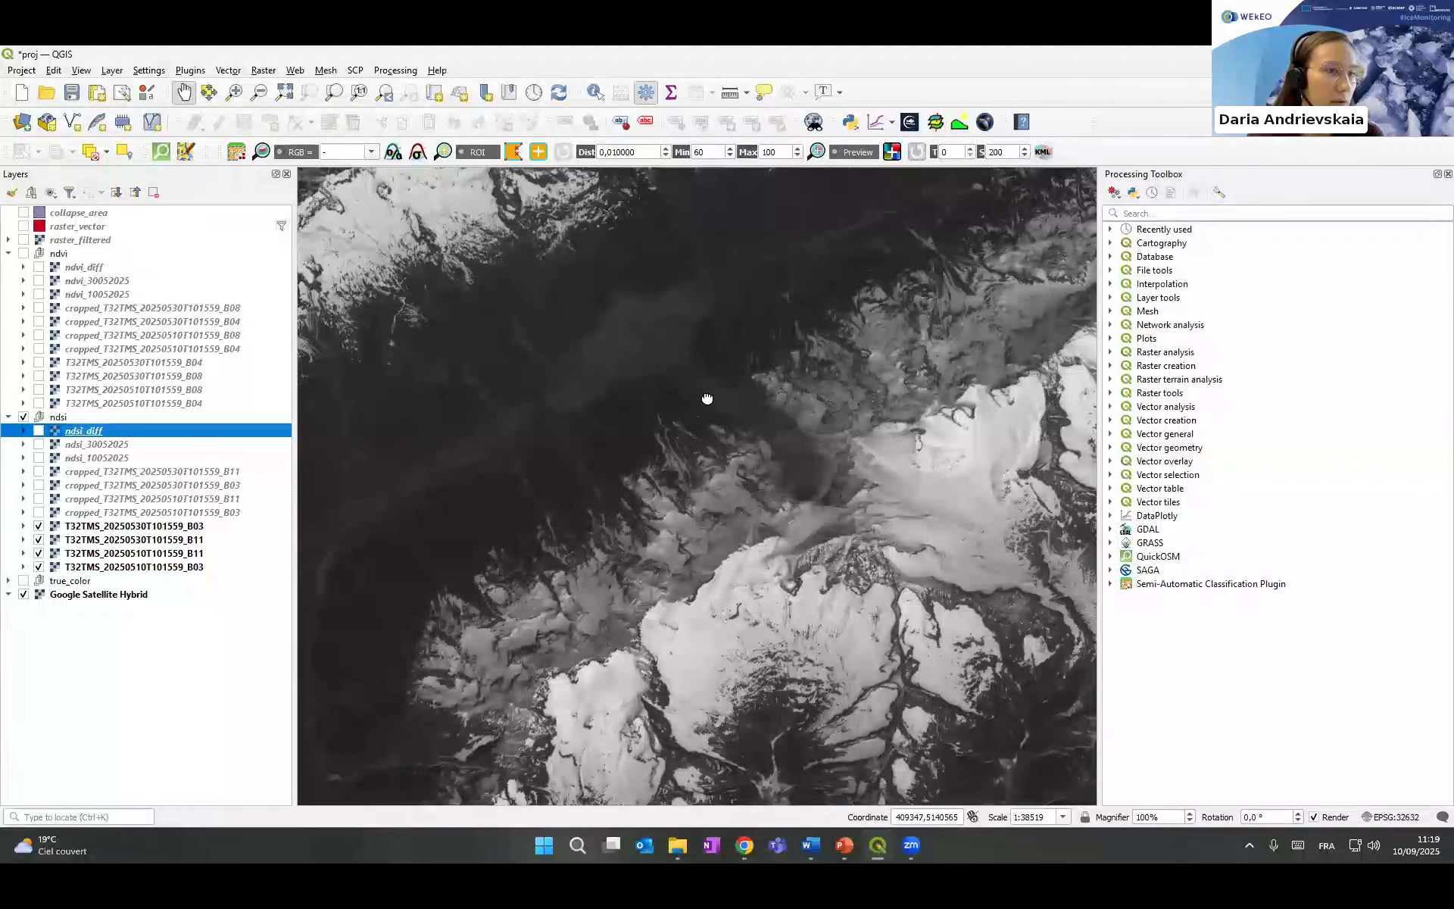
pyautogui.scroll(-1, 707, 399)
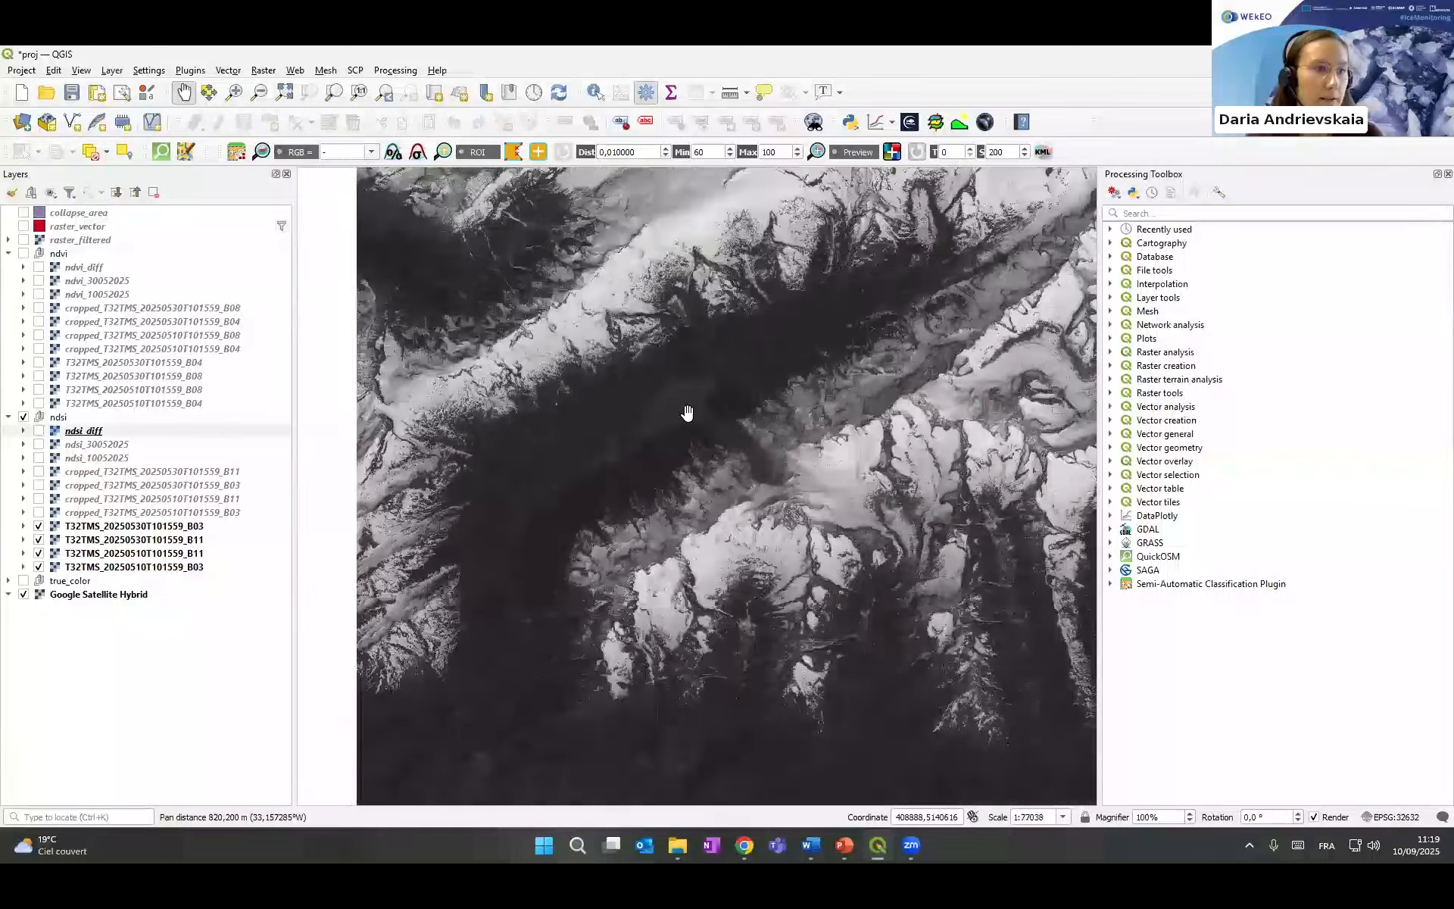
pyautogui.scroll(-2, 690, 409)
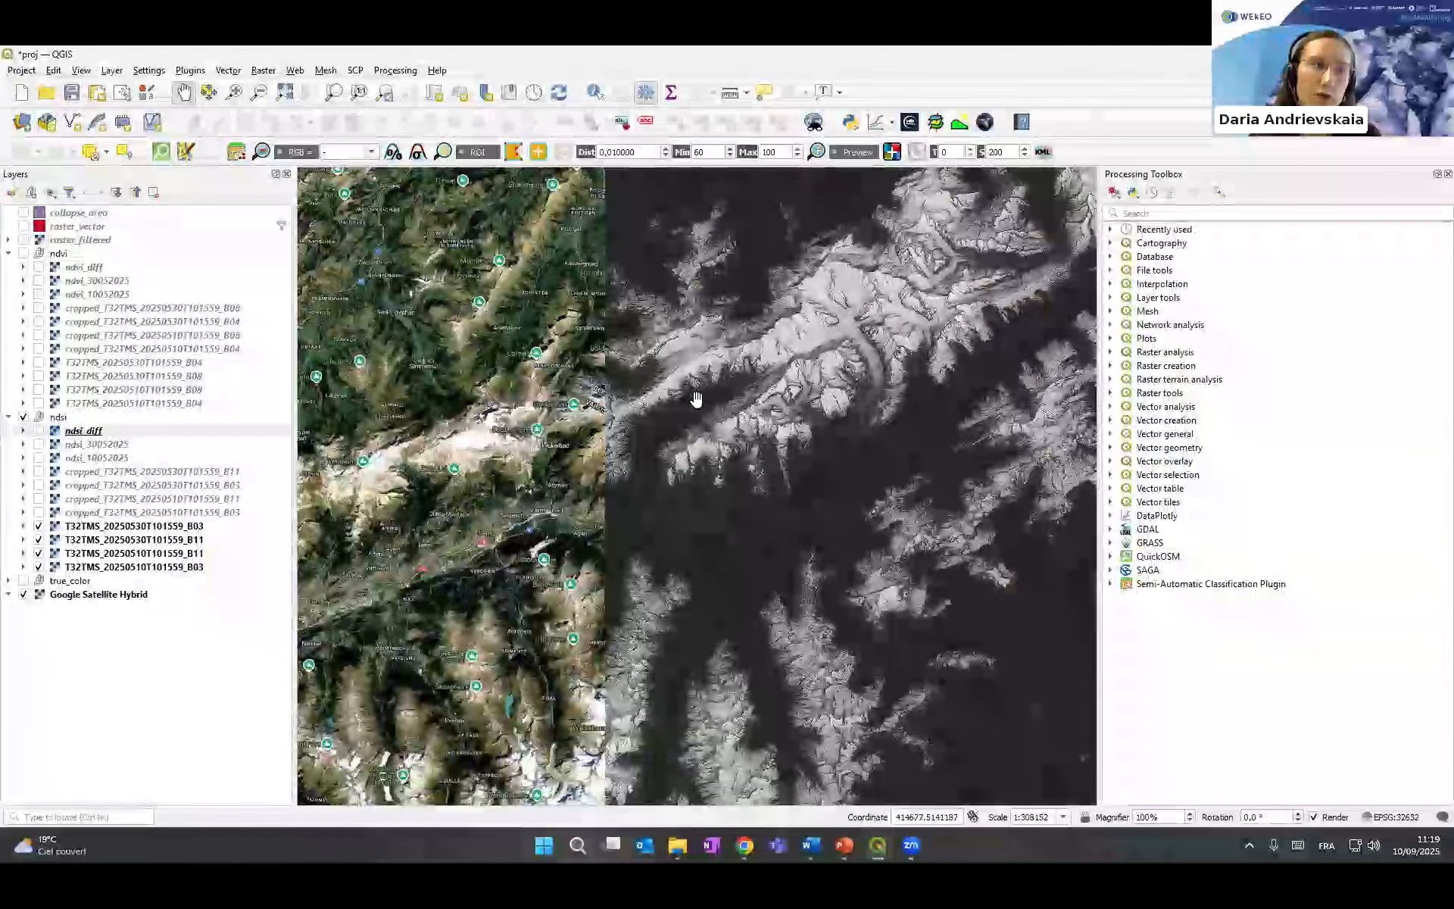
pyautogui.scroll(2, 682, 447)
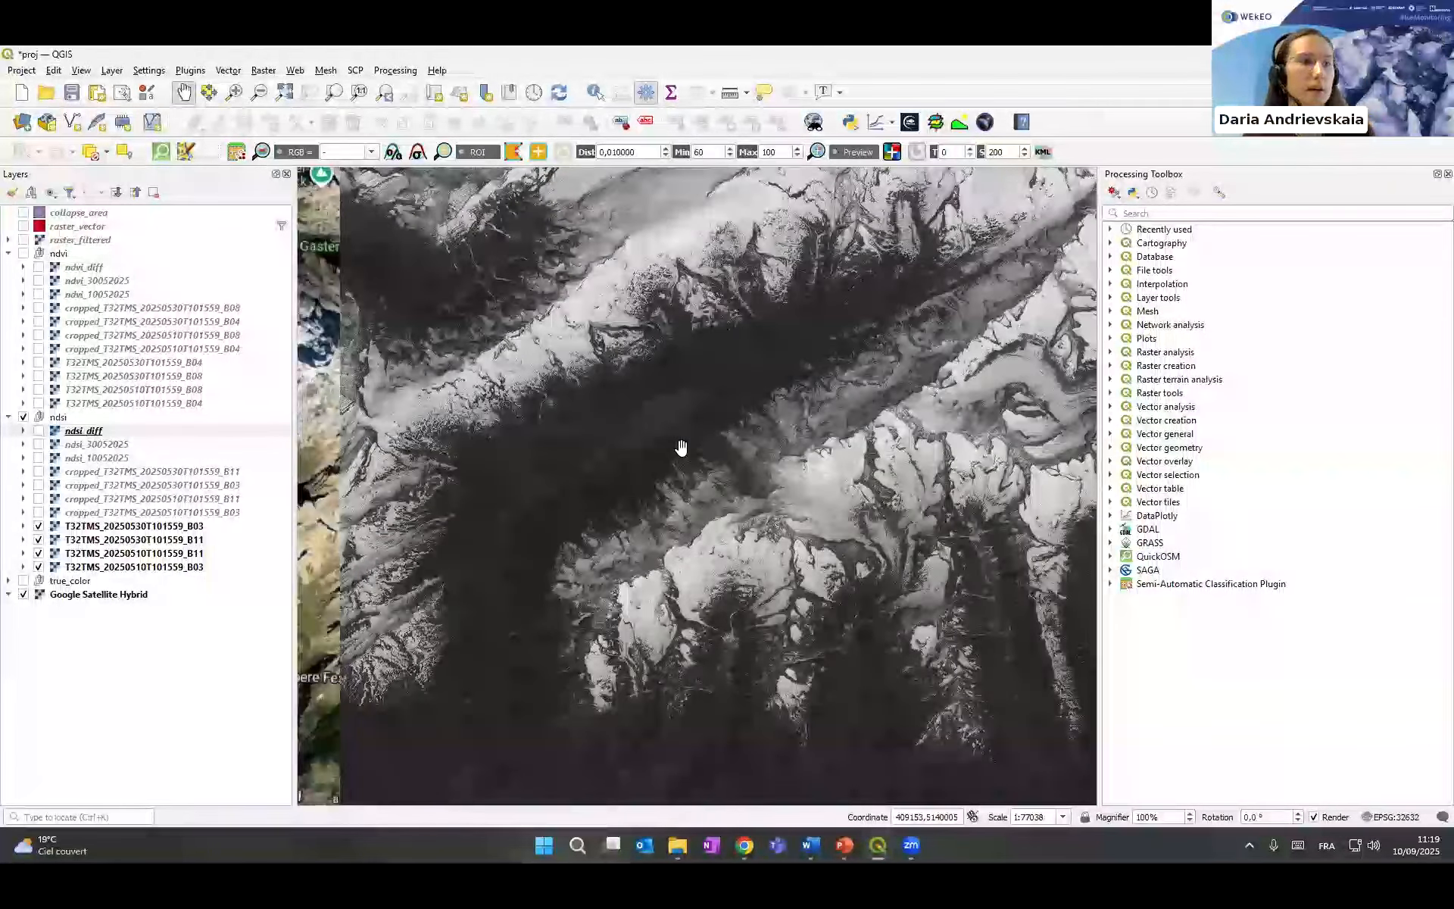
pyautogui.scroll(1, 682, 447)
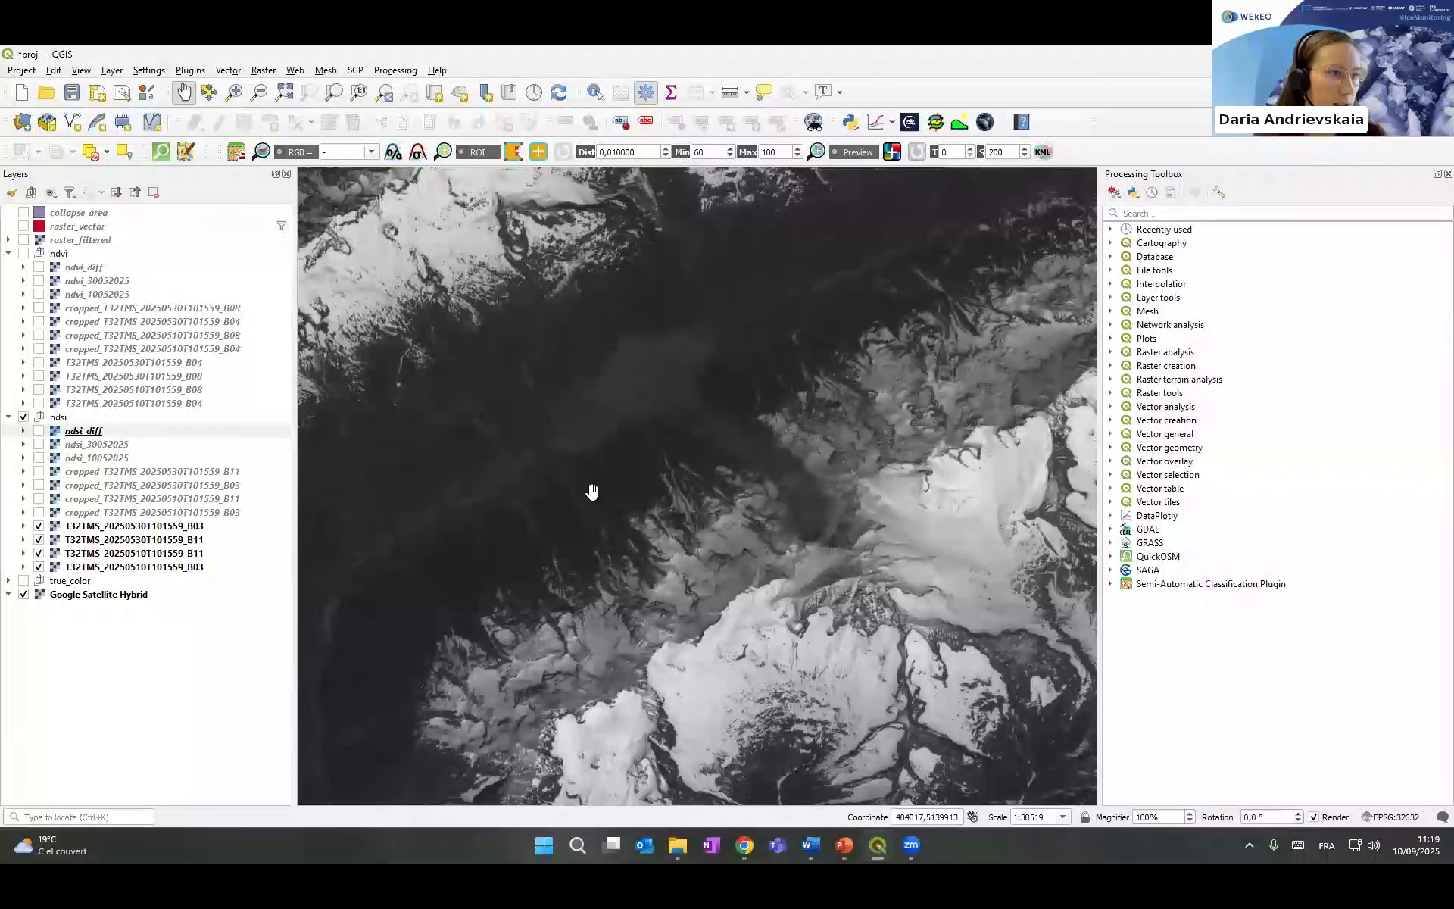
# - Show the cropped B03 and B11 rasters of 10 May and 30 May, and hide the four uncropped B03 and B11 rasters
pyautogui.scroll(-1, 591, 492)
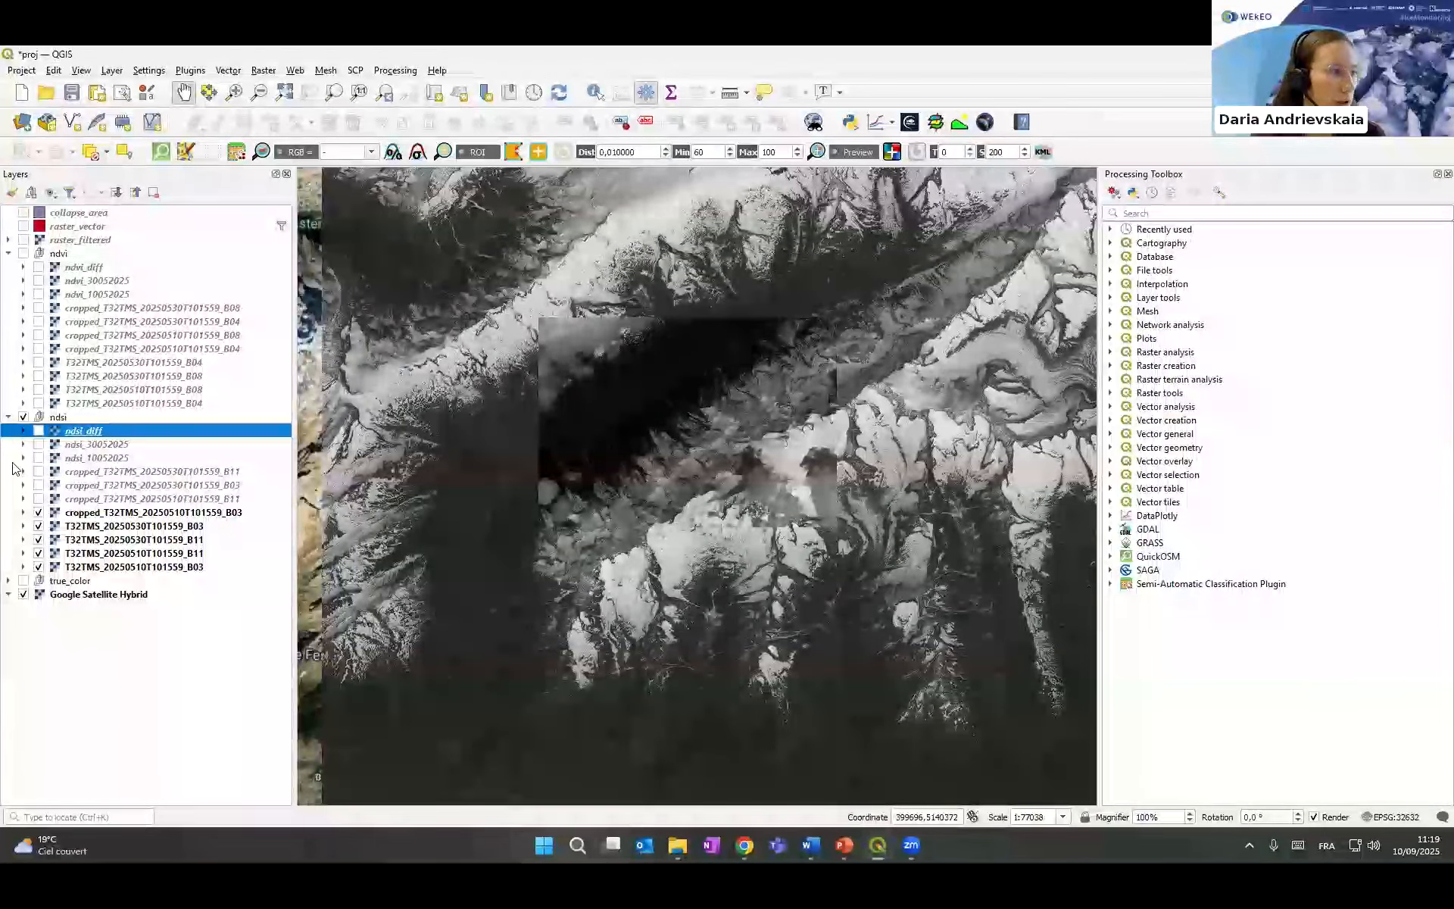
pyautogui.click(38, 499)
pyautogui.click(38, 484)
pyautogui.click(38, 471)
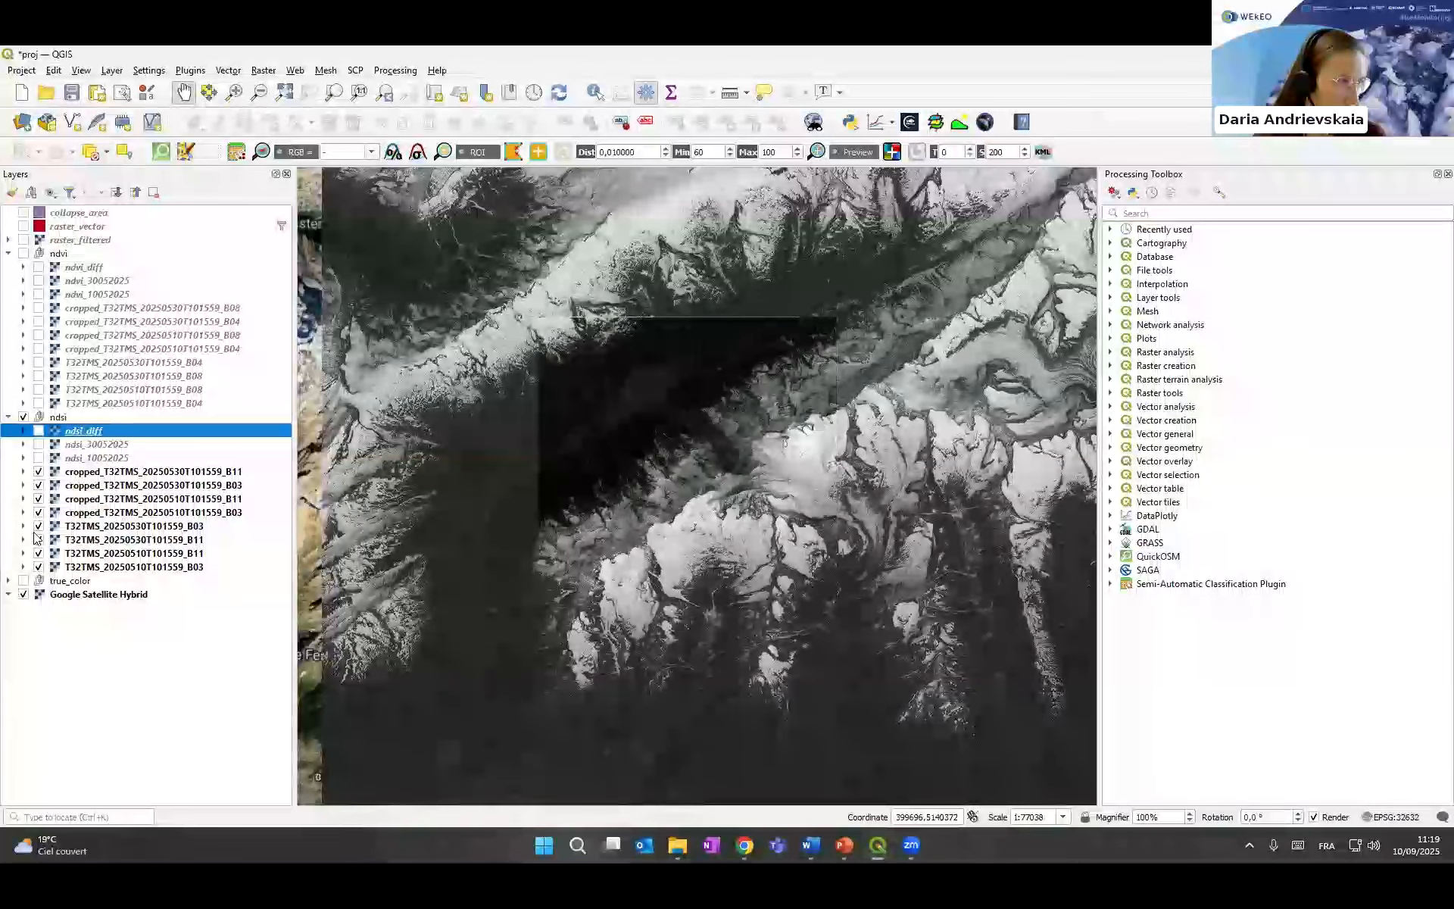
pyautogui.click(38, 526)
pyautogui.click(38, 540)
pyautogui.click(38, 553)
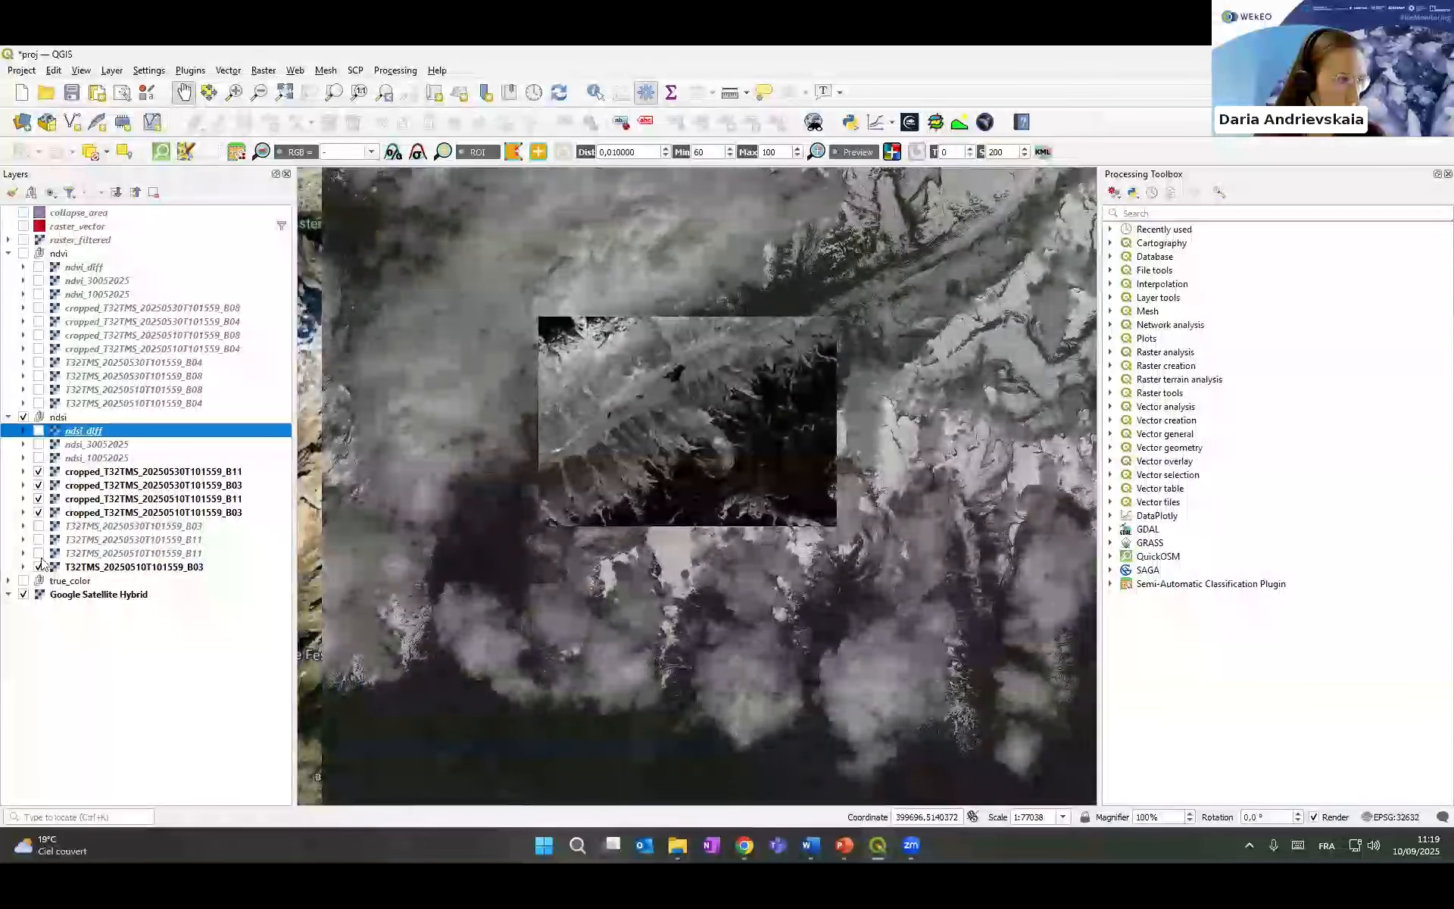
pyautogui.click(38, 567)
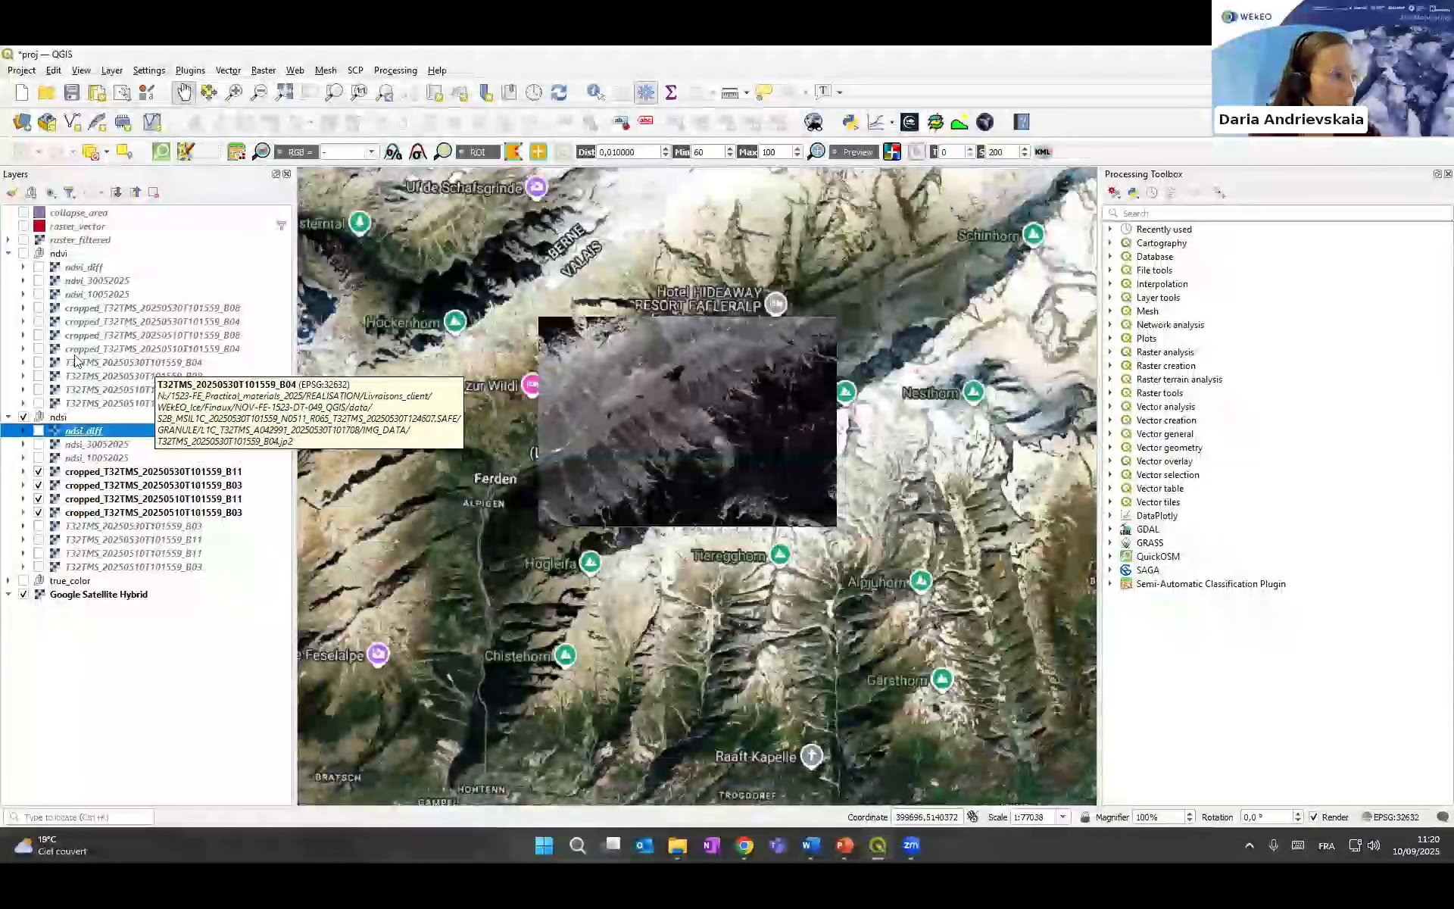
# - Show the cropped B04 and B08 rasters of 10 May and 30 May in the ndvi group
pyautogui.click(37, 348)
pyautogui.click(38, 334)
pyautogui.click(38, 322)
pyautogui.click(37, 308)
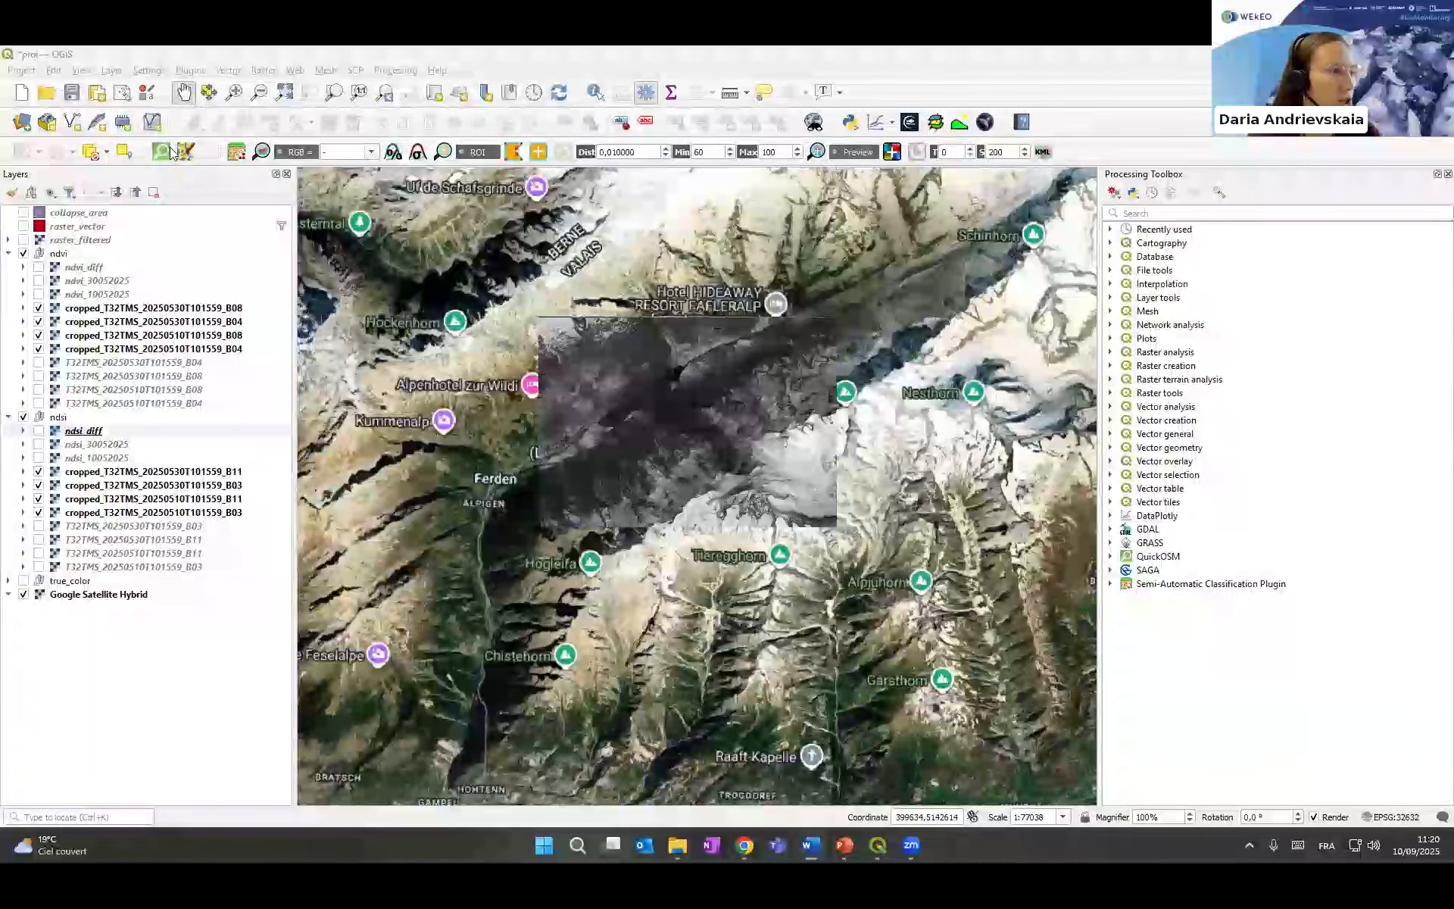
# - Open the Clip Raster by Extent tool, review its input layer choices and clipping extent setting, and close it without running
pyautogui.click(269, 54)
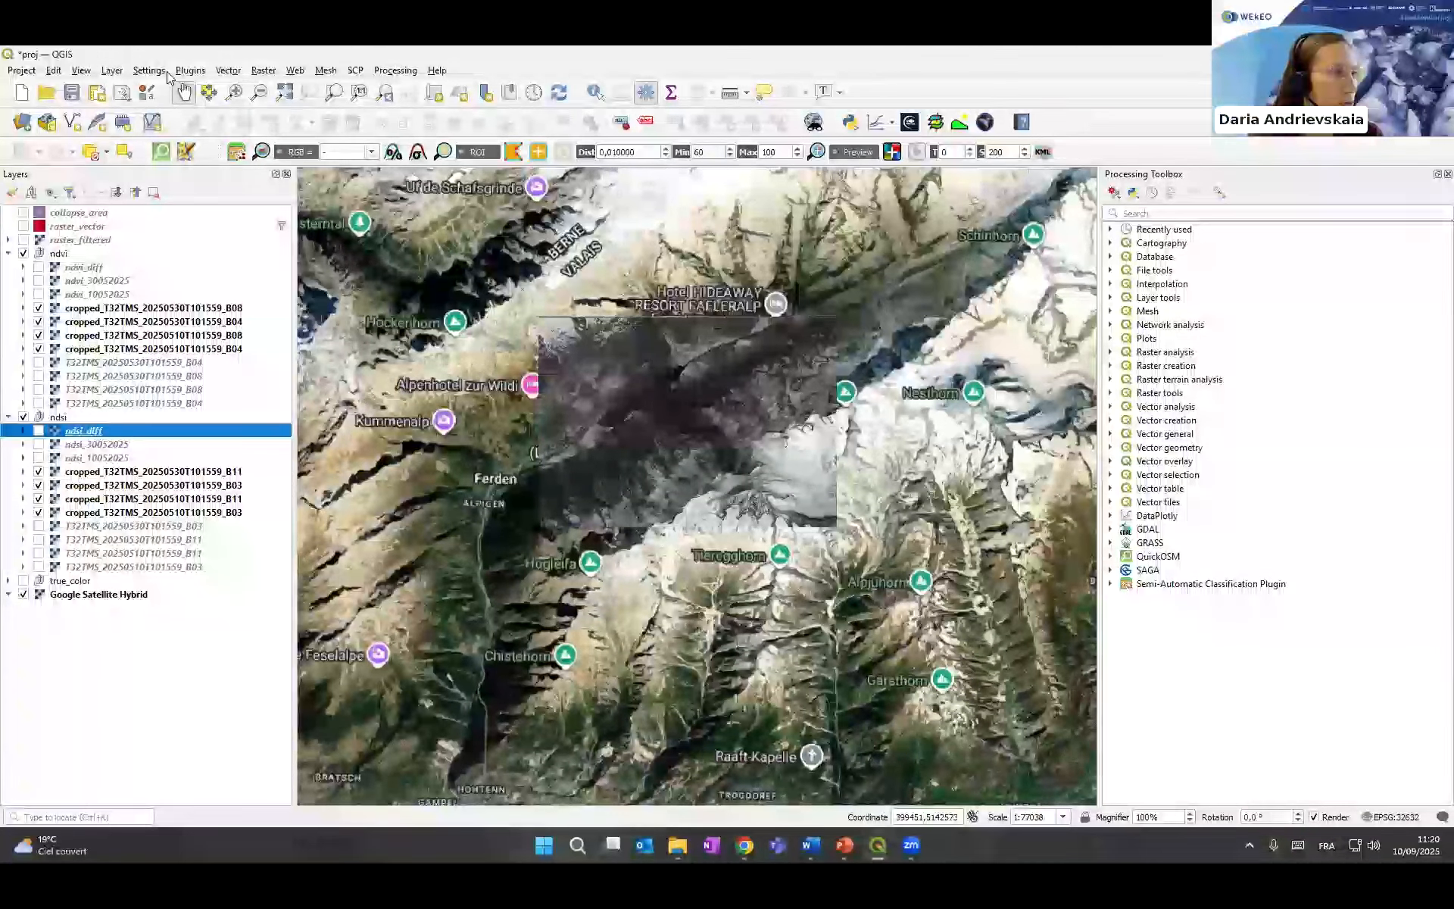
pyautogui.click(265, 71)
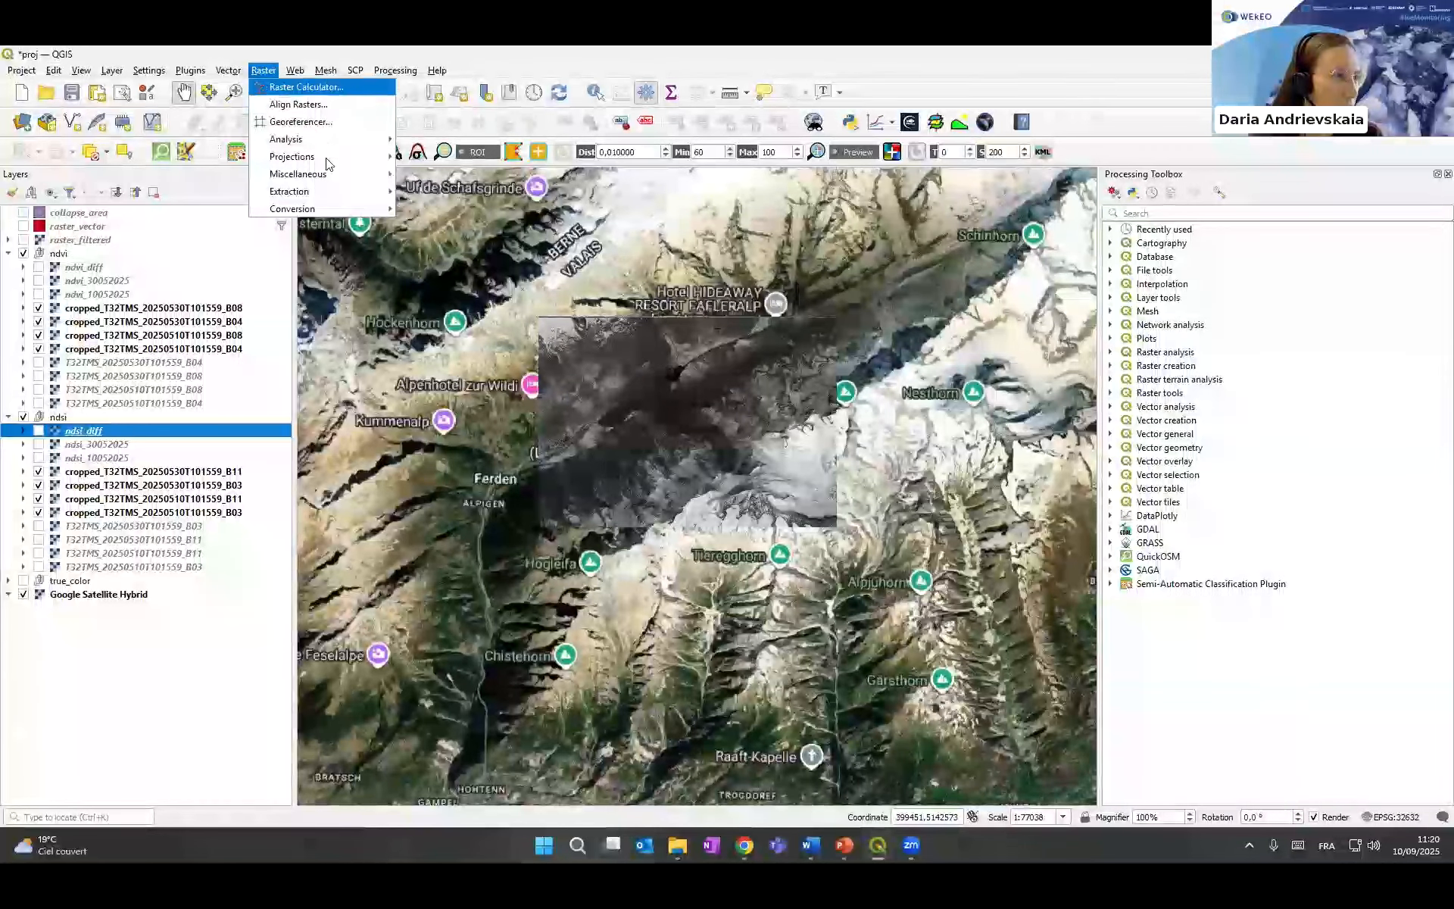
pyautogui.moveTo(318, 191)
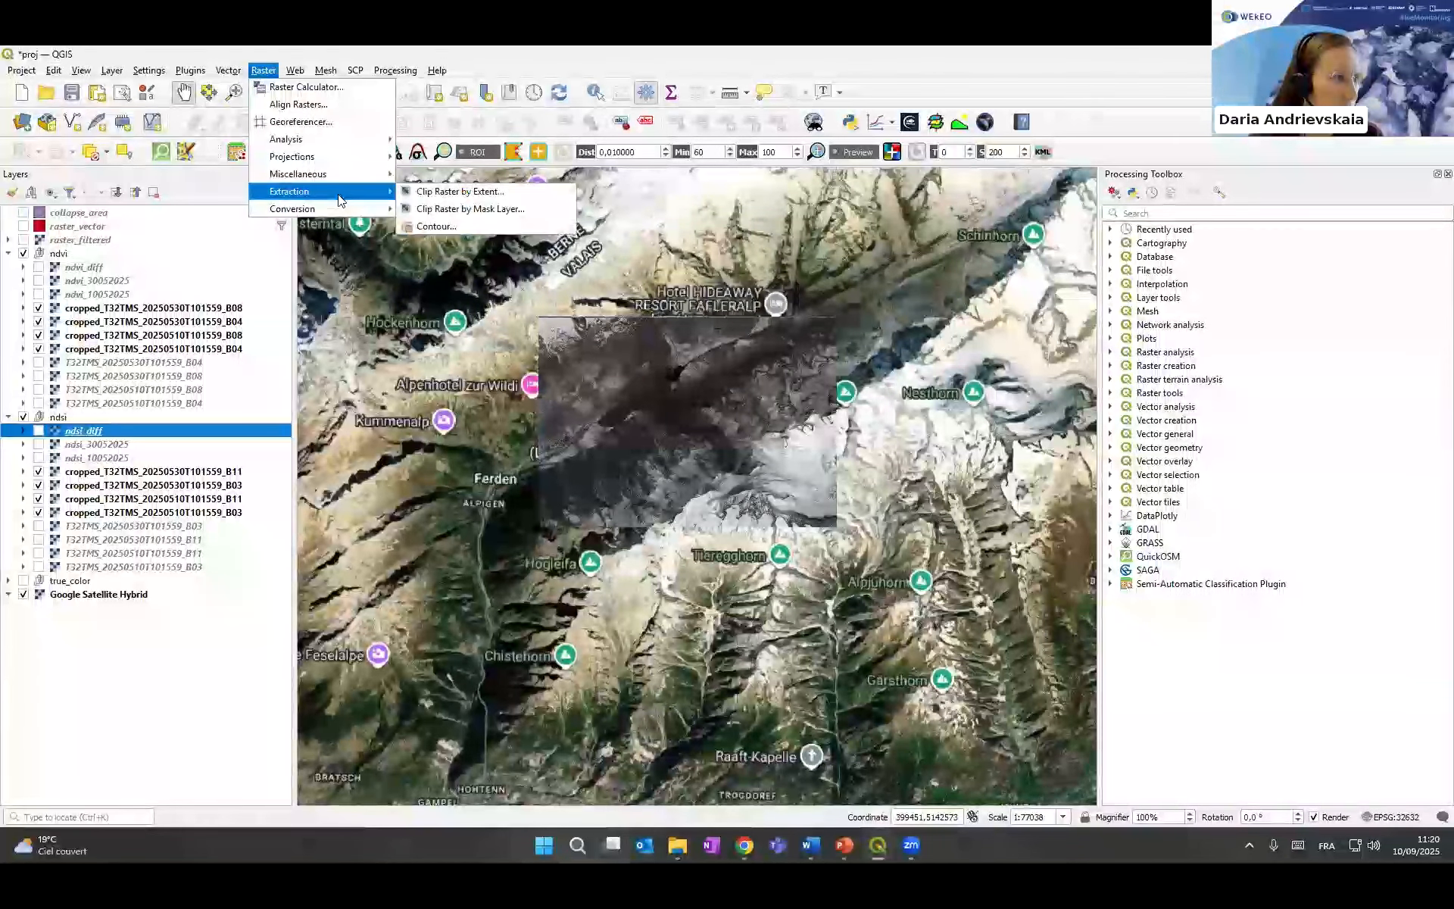
pyautogui.click(447, 196)
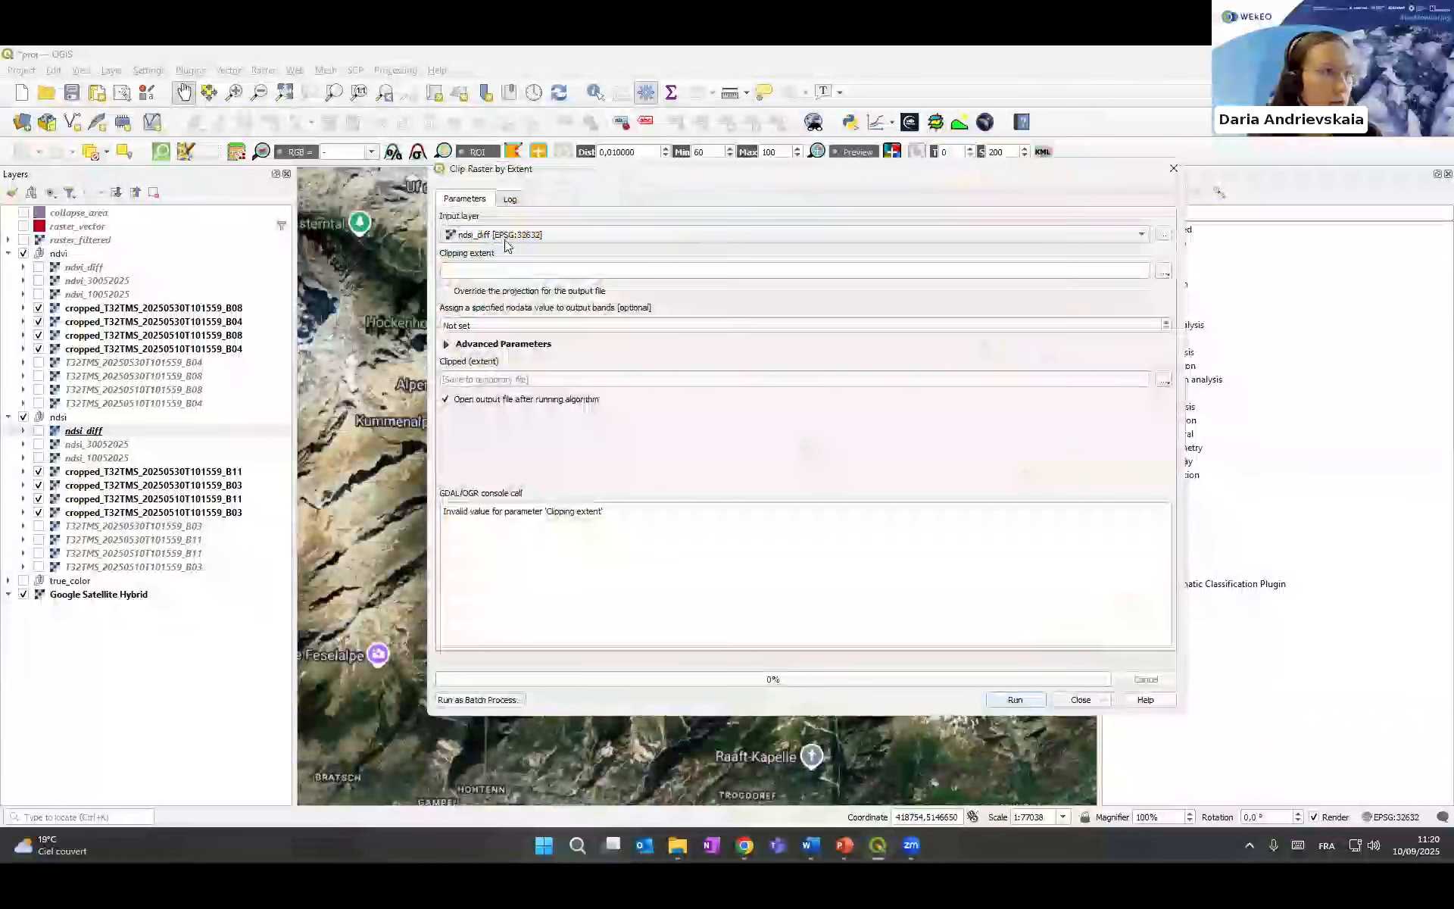
pyautogui.click(489, 235)
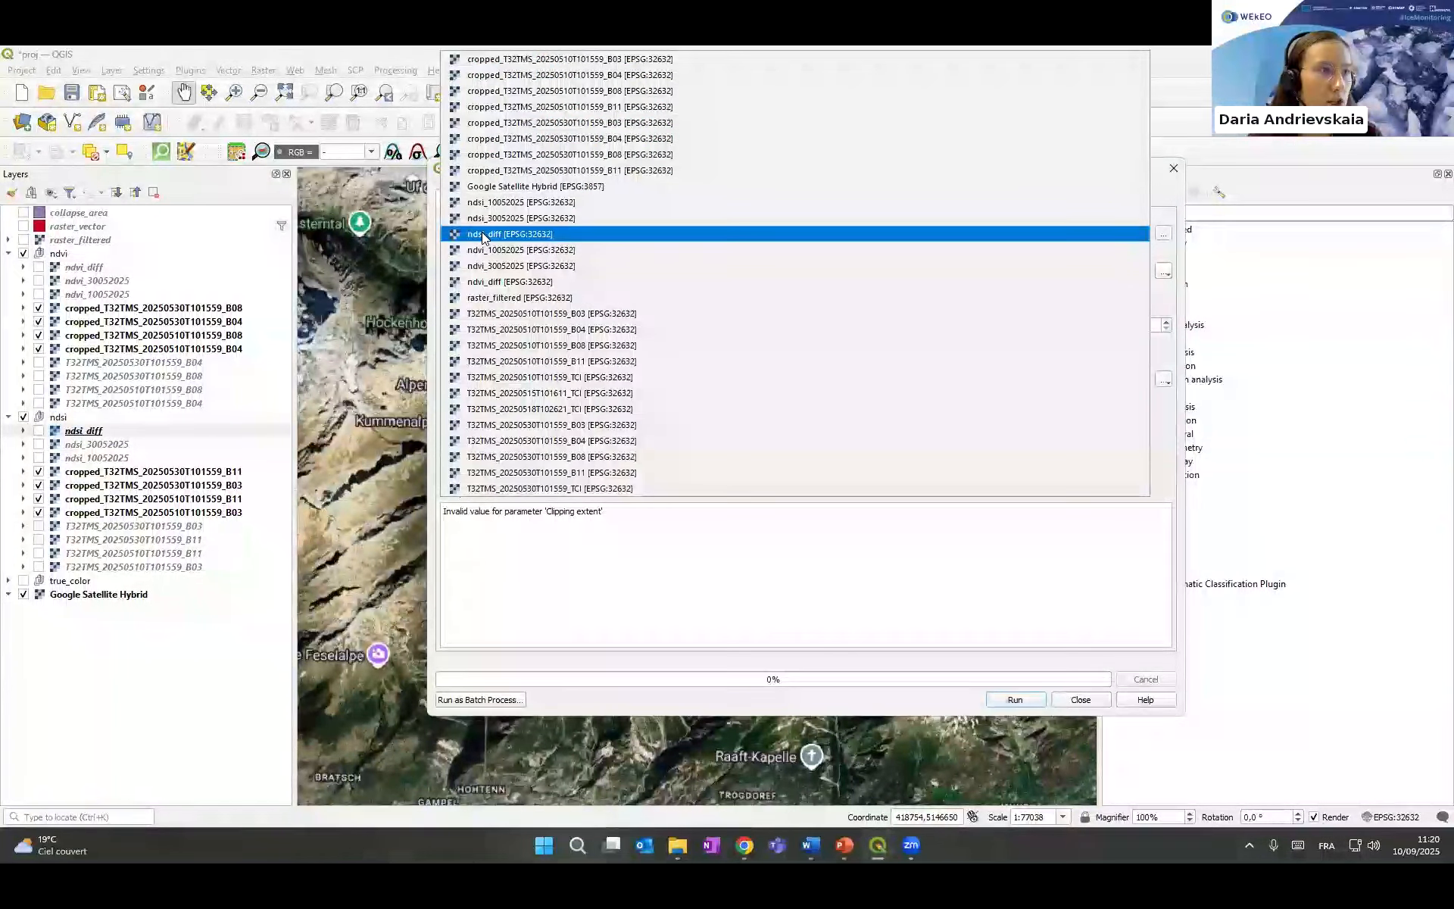
pyautogui.click(483, 235)
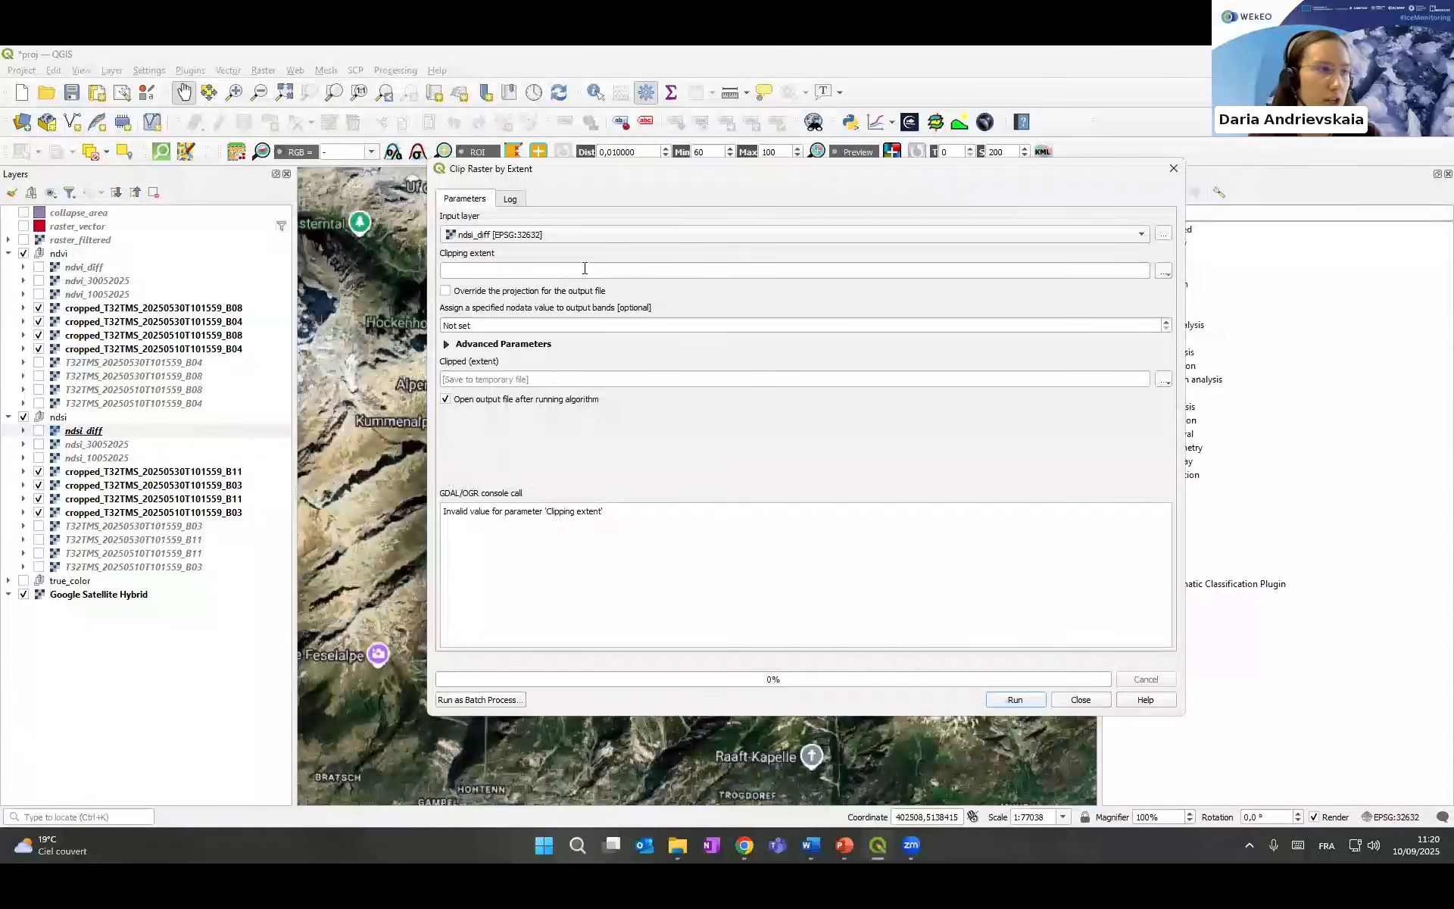
pyautogui.click(621, 272)
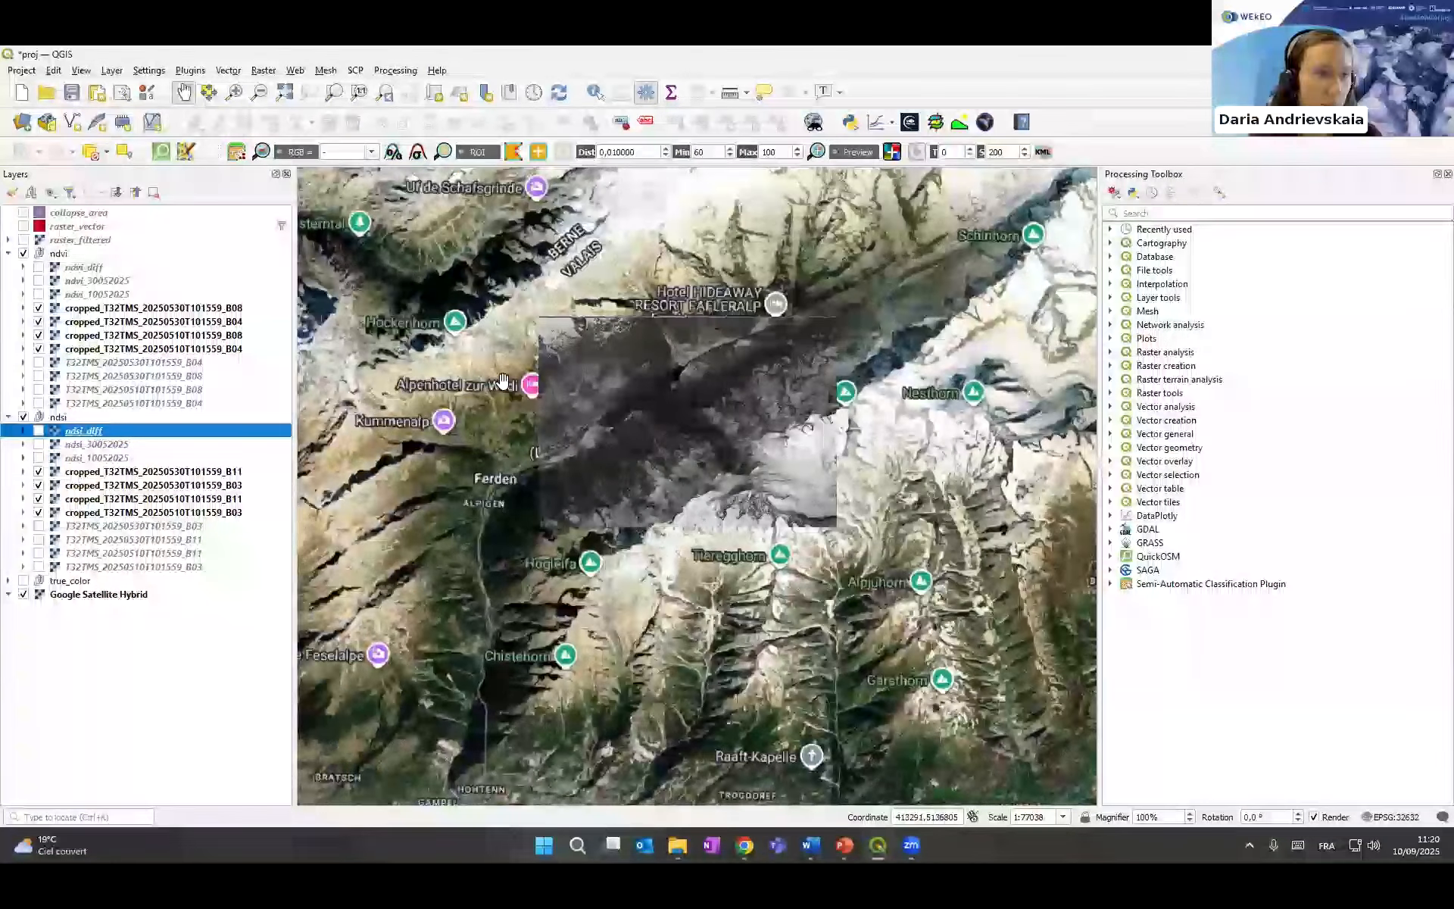
pyautogui.click(1081, 700)
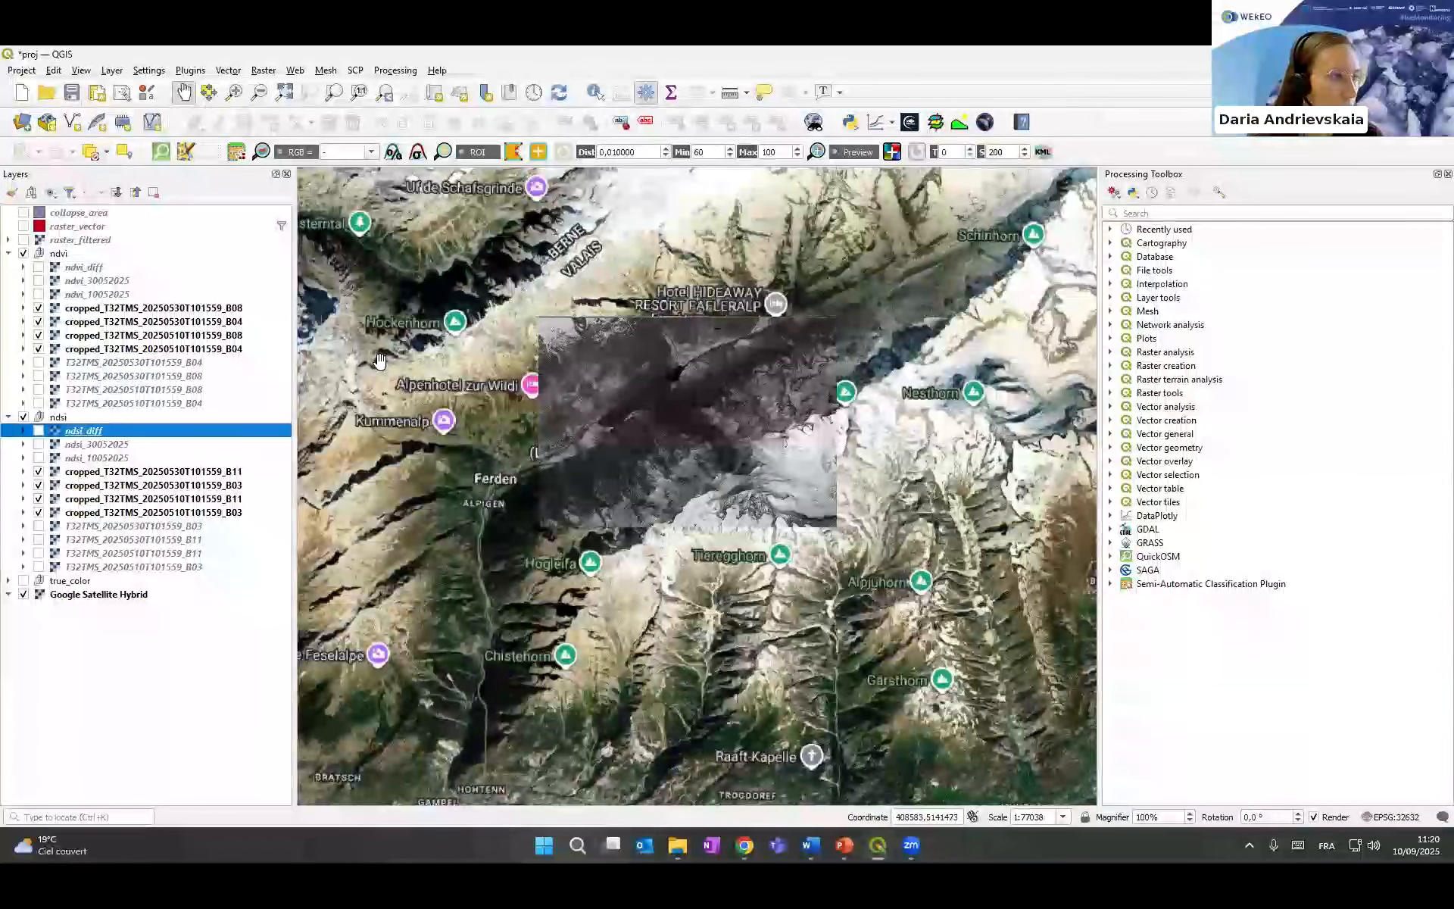
# - Hide the ndvi group and view the cropped ndsi bands closely over the Blatten area
pyautogui.click(23, 253)
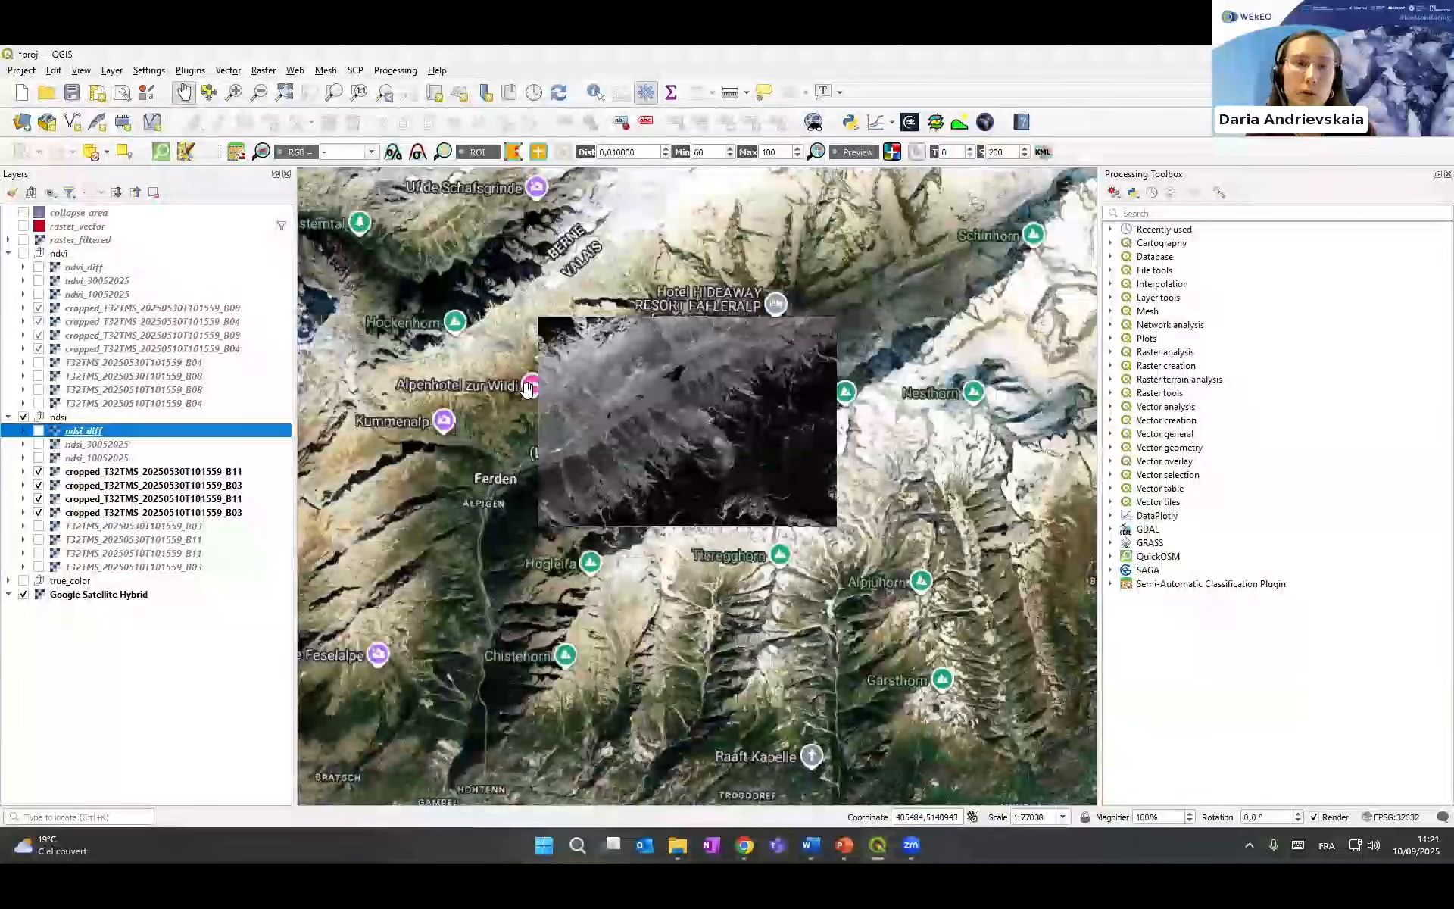
pyautogui.scroll(1, 623, 340)
pyautogui.moveTo(651, 396)
pyautogui.mouseDown()
pyautogui.moveTo(629, 394)
pyautogui.moveTo(651, 388)
pyautogui.mouseUp()
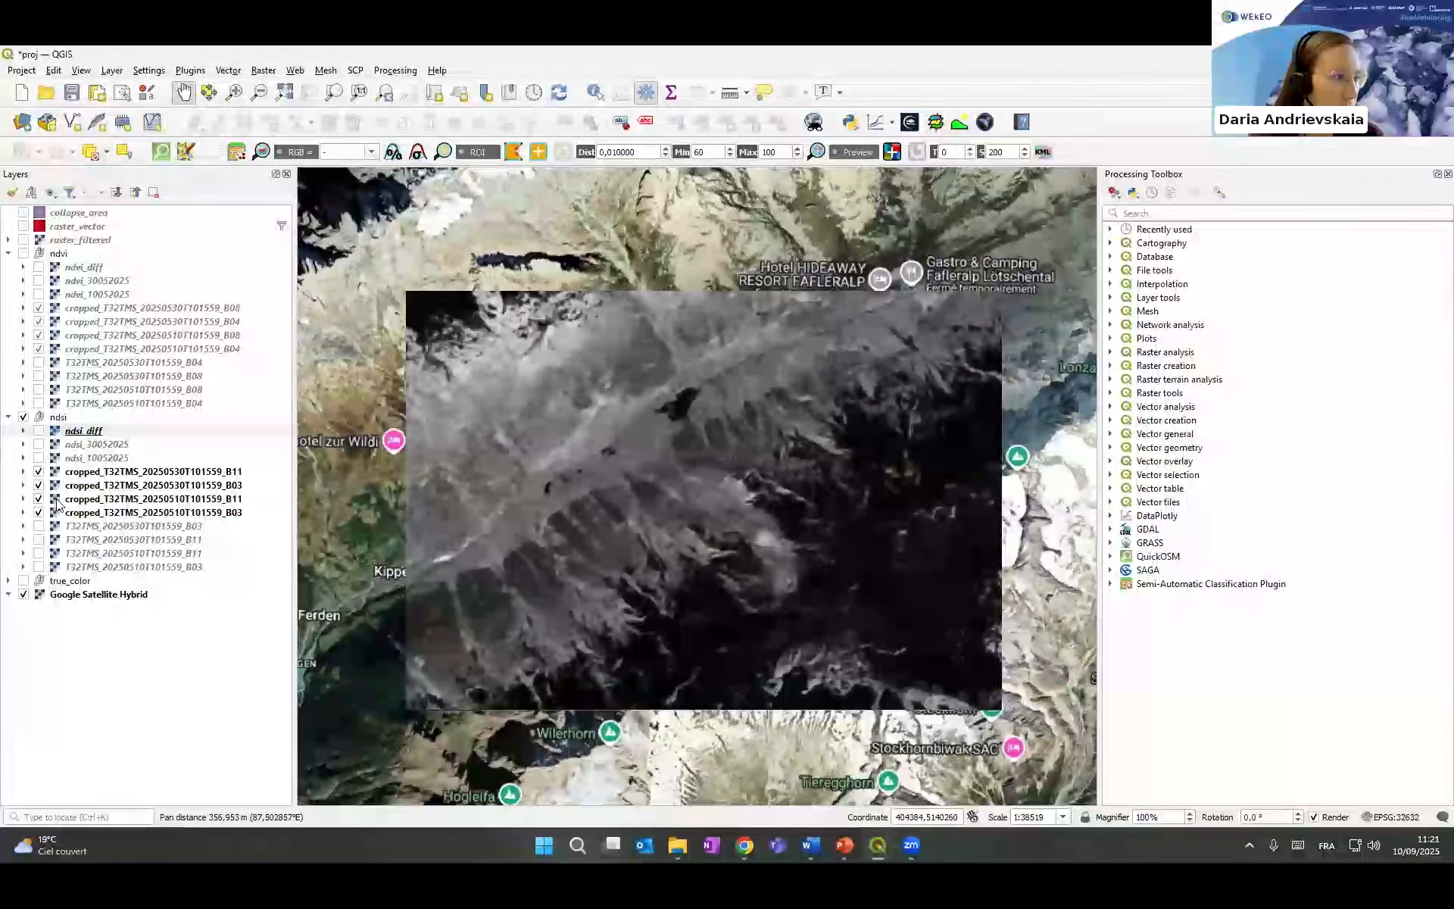
# - Compare the cropped 30 May and 10 May bands by toggling the 30 May B03 and B11 rasters, leaving all four cropped ndsi bands hidden
pyautogui.click(38, 471)
pyautogui.click(38, 485)
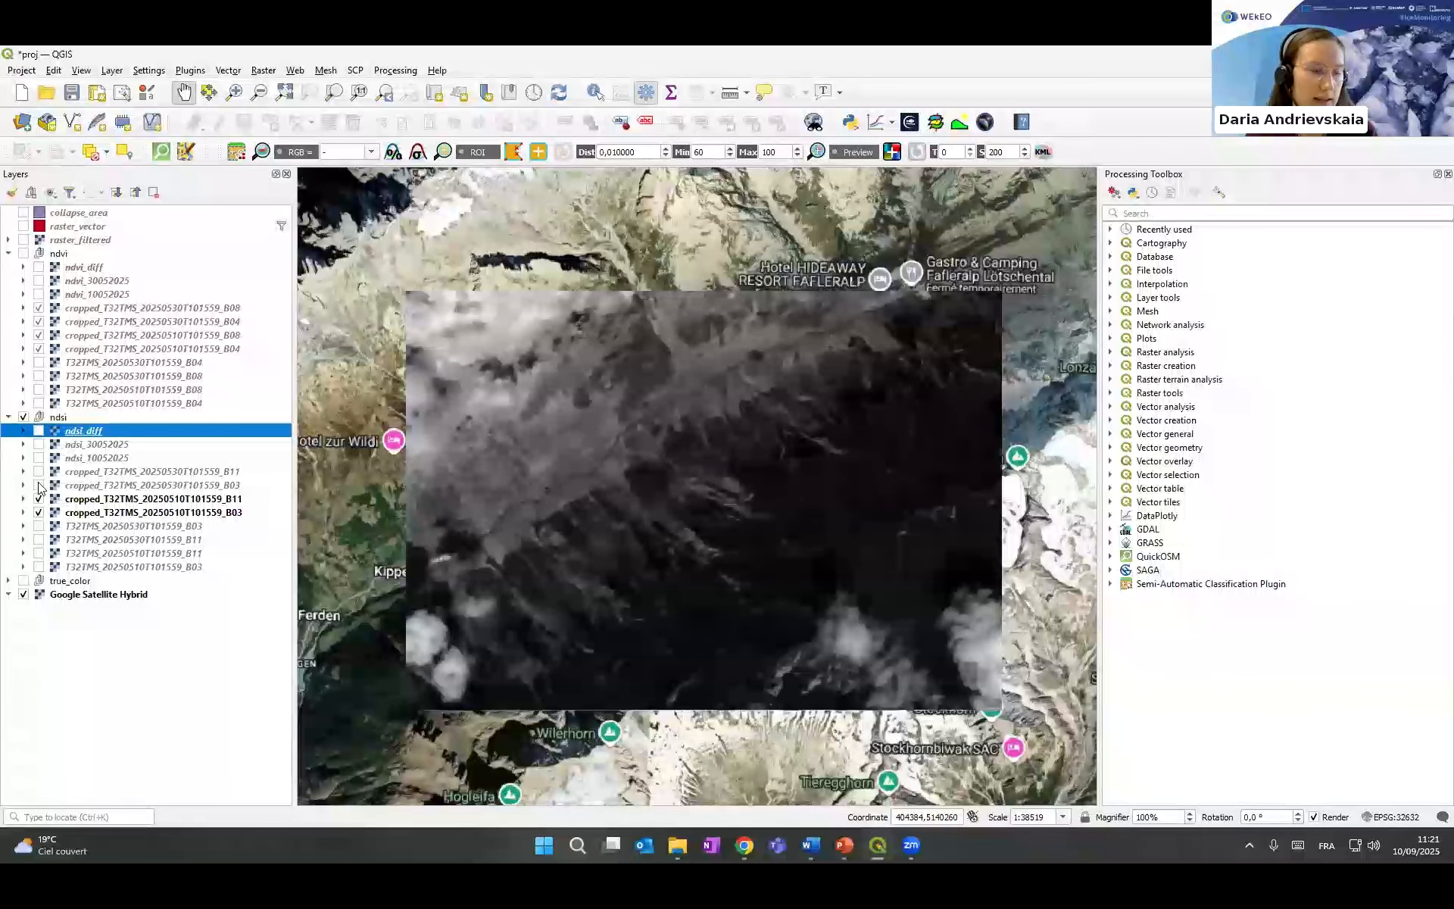
pyautogui.click(38, 485)
pyautogui.click(39, 472)
pyautogui.click(39, 485)
pyautogui.click(39, 472)
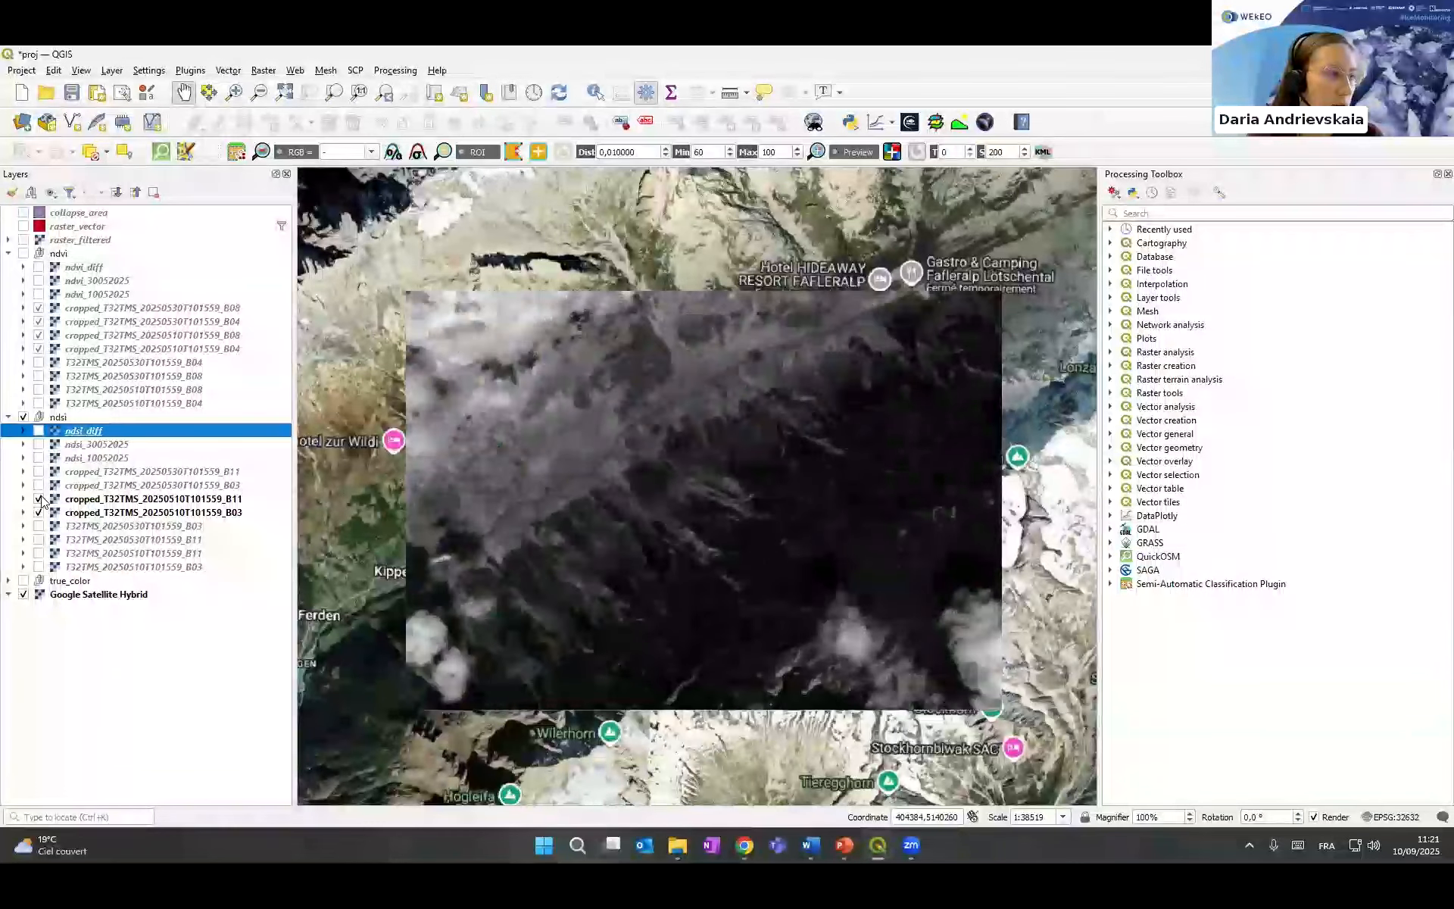
pyautogui.click(39, 499)
pyautogui.click(38, 512)
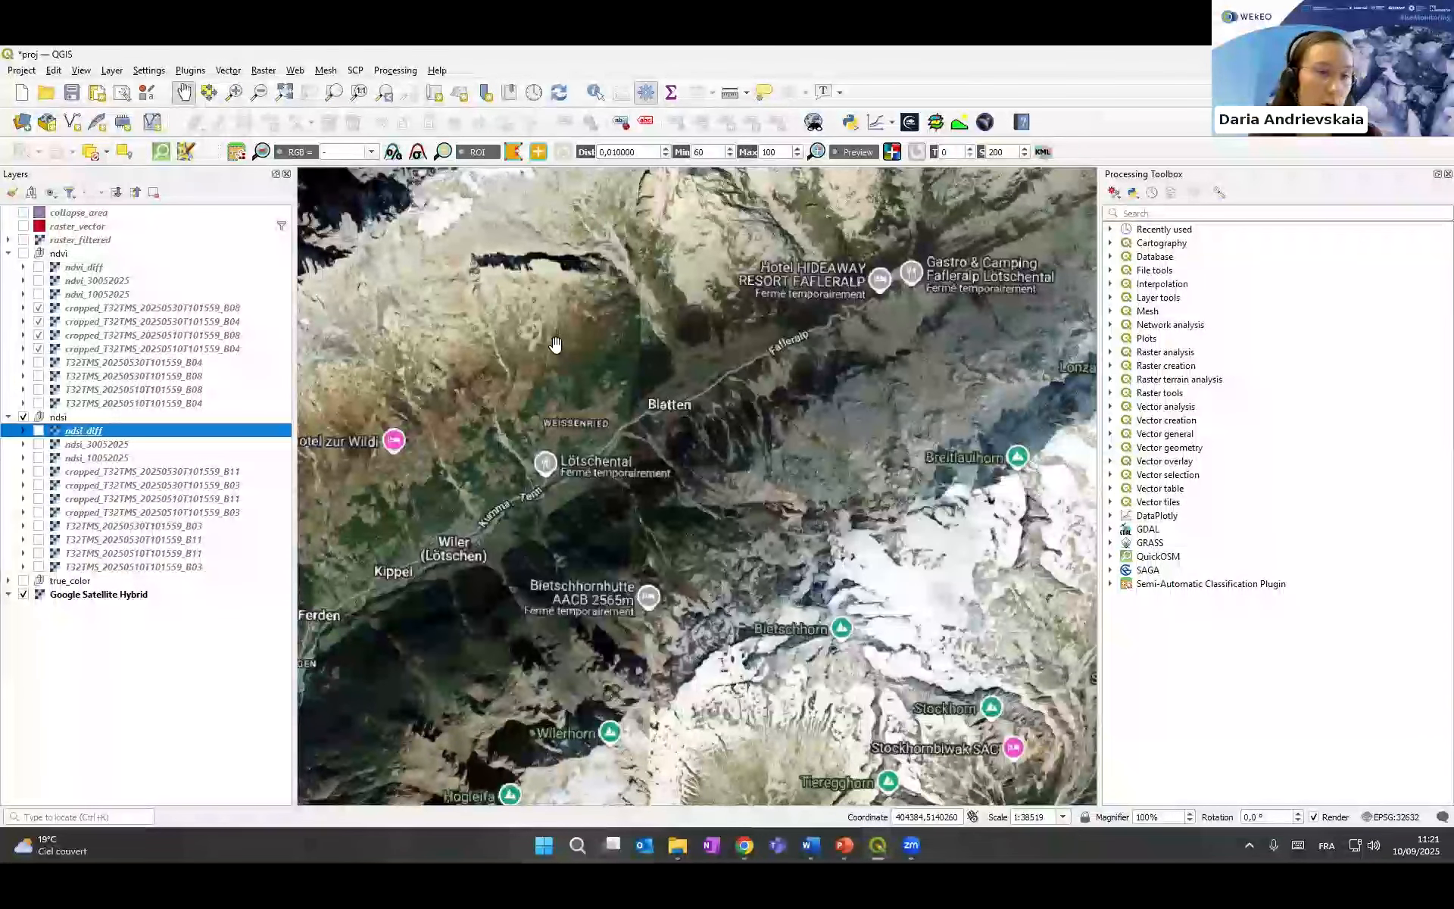
# - Search the Processing Toolbox for "raster calcu", and close and reopen the toolbox
pyautogui.click(1165, 209)
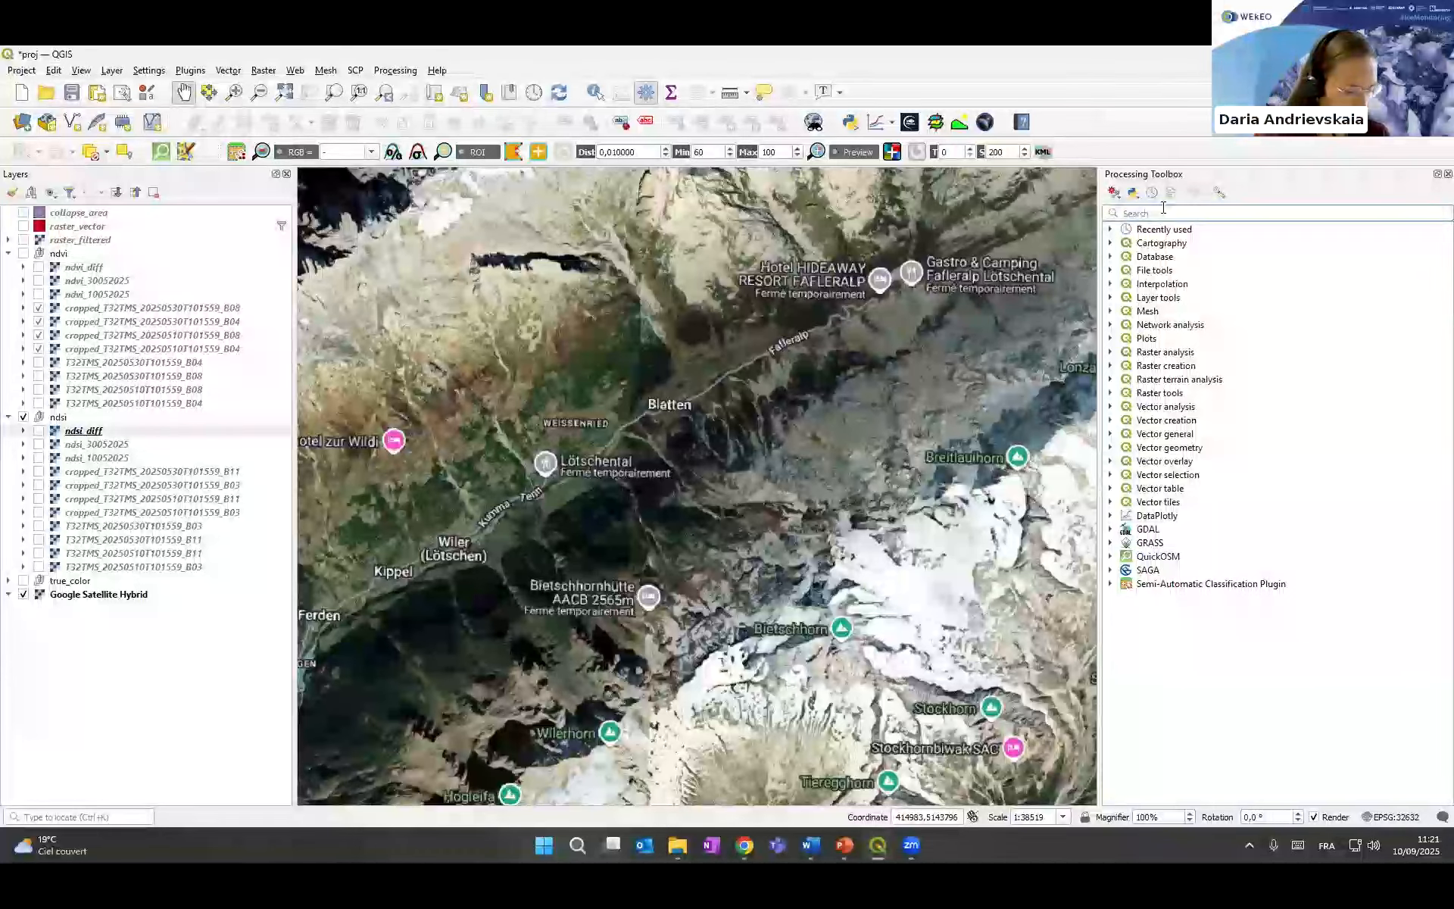
pyautogui.write('raster calcu')
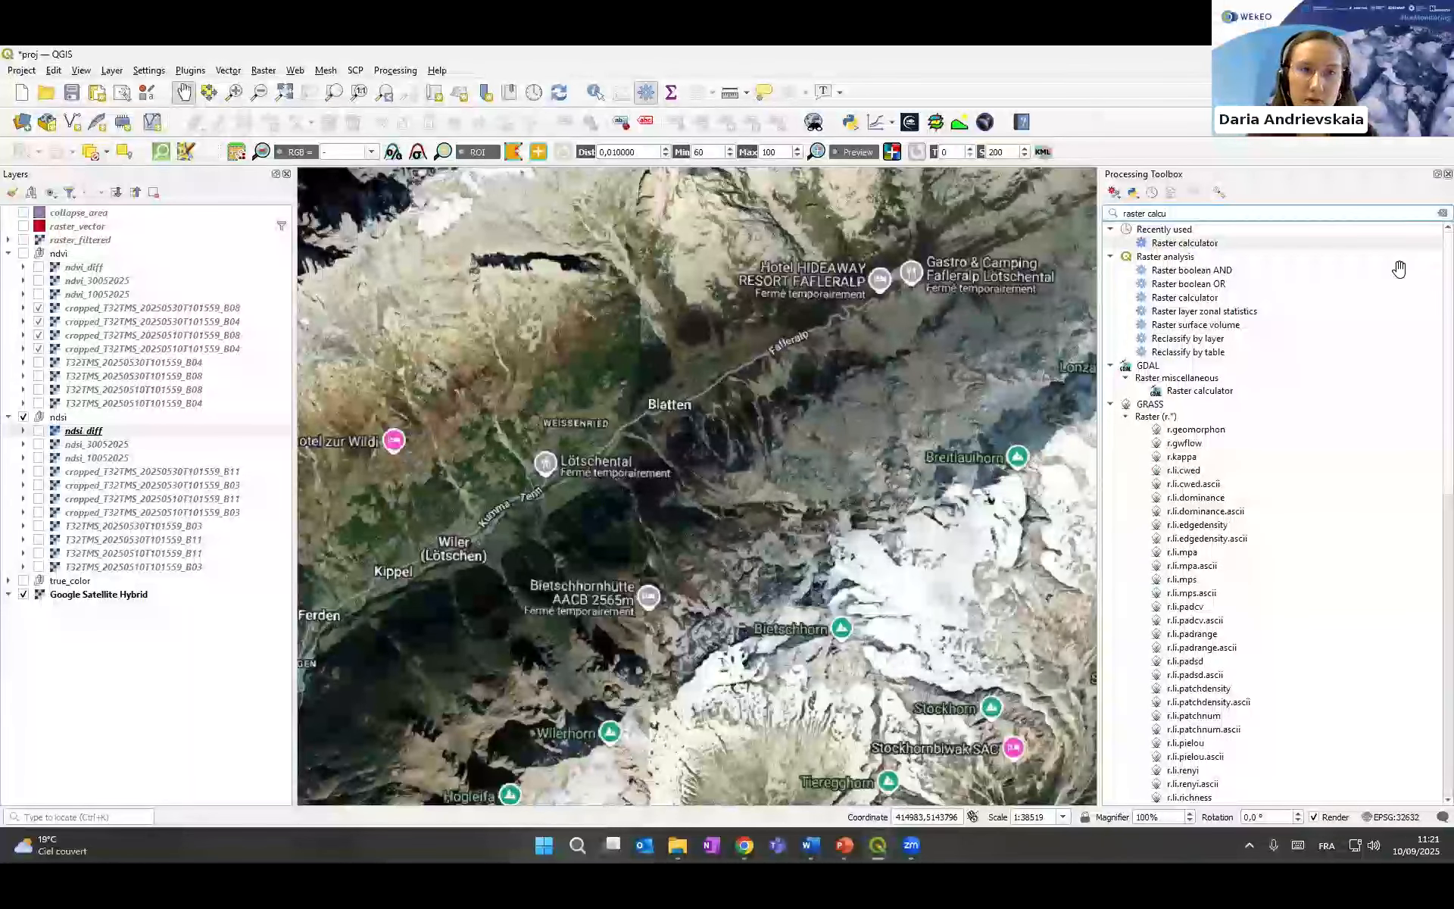
pyautogui.click(1448, 174)
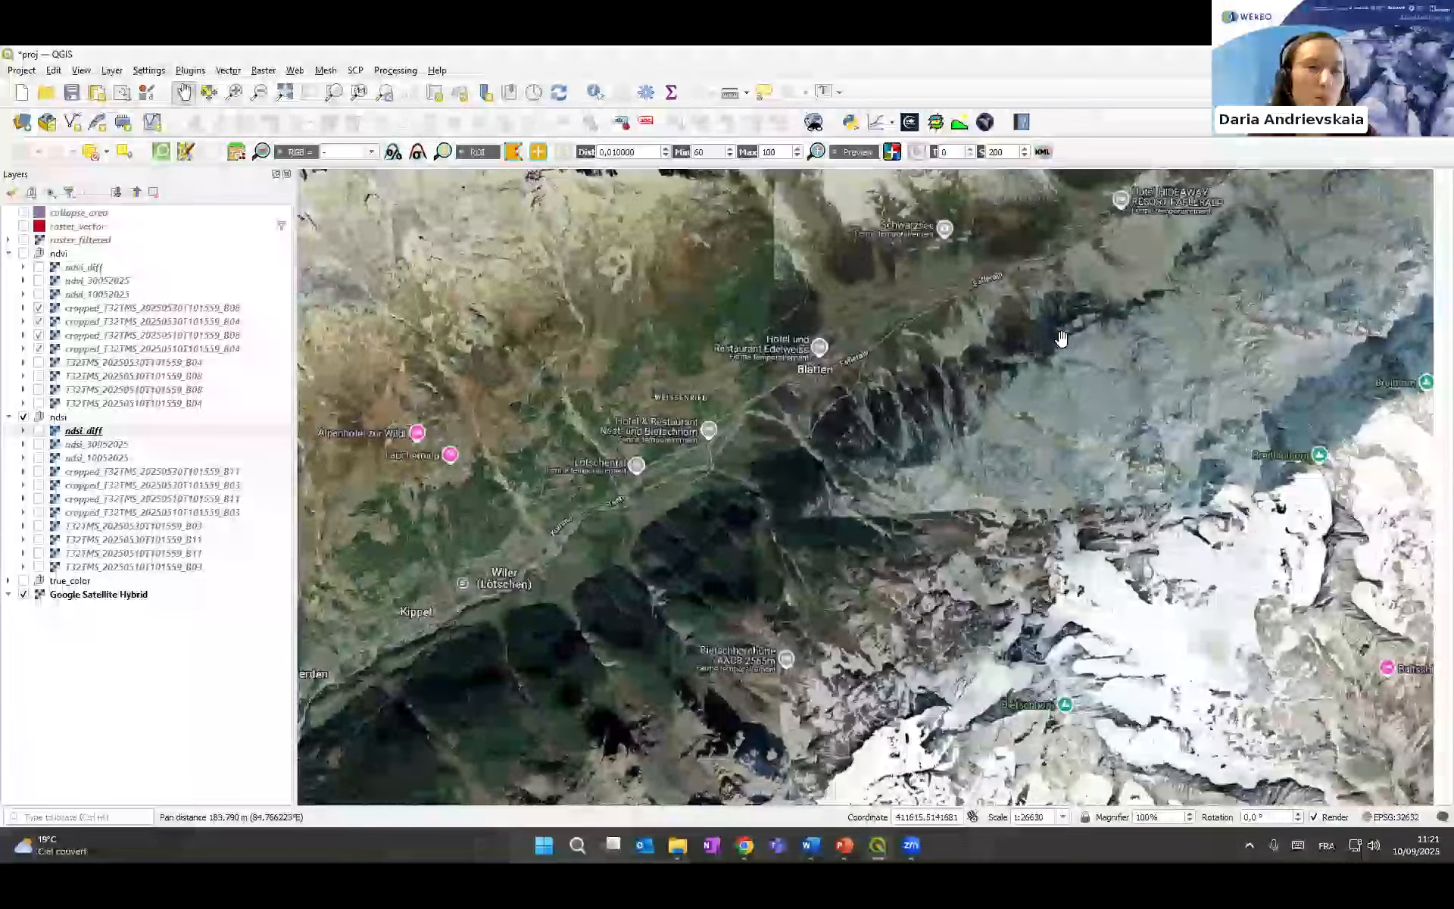
pyautogui.moveTo(1081, 341); pyautogui.dragTo(1061, 339)
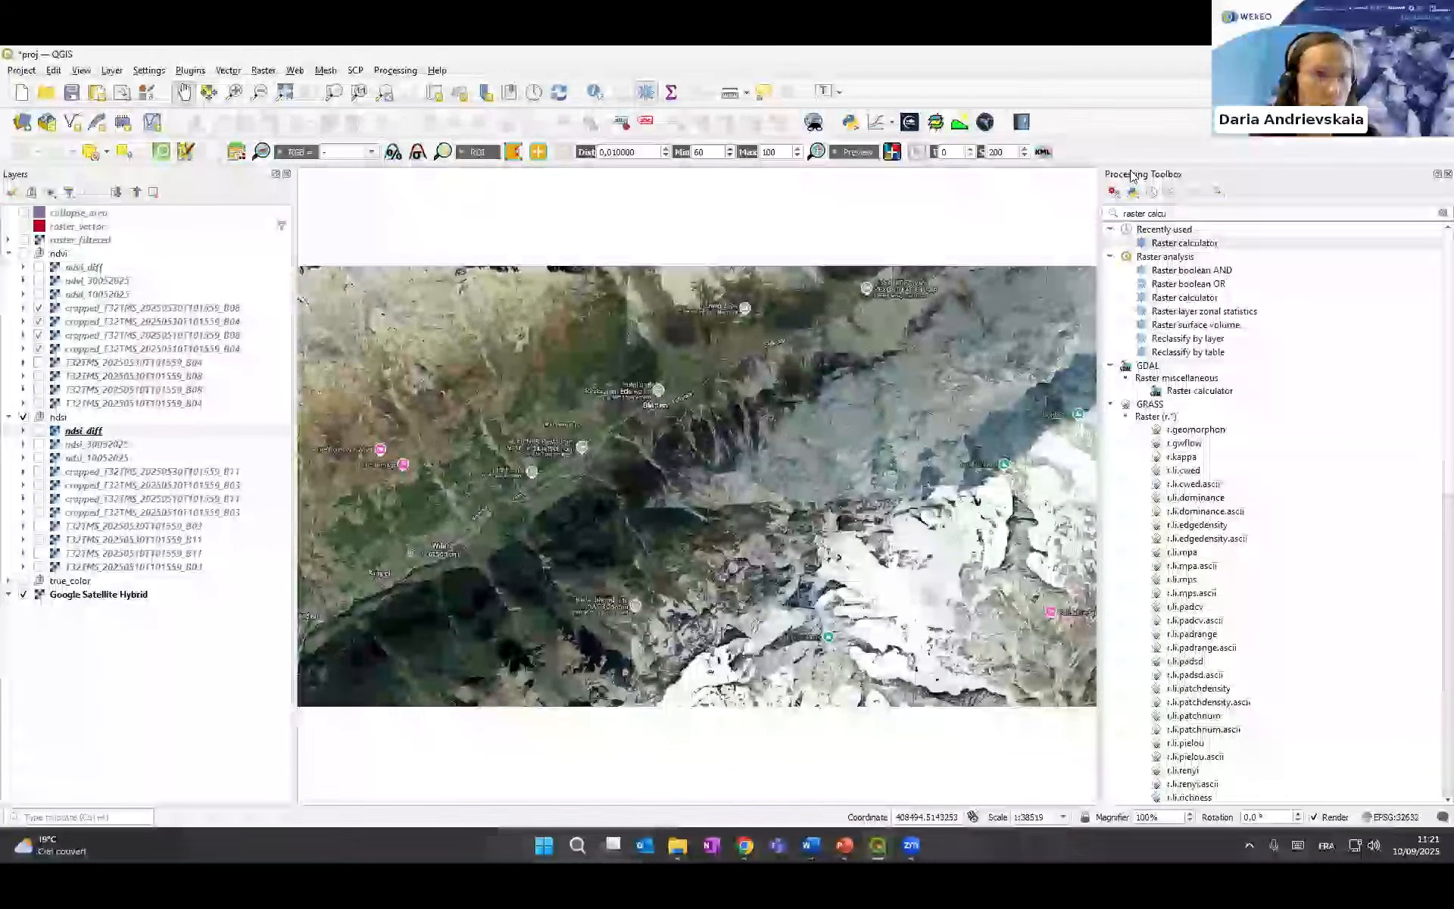
pyautogui.click(646, 91)
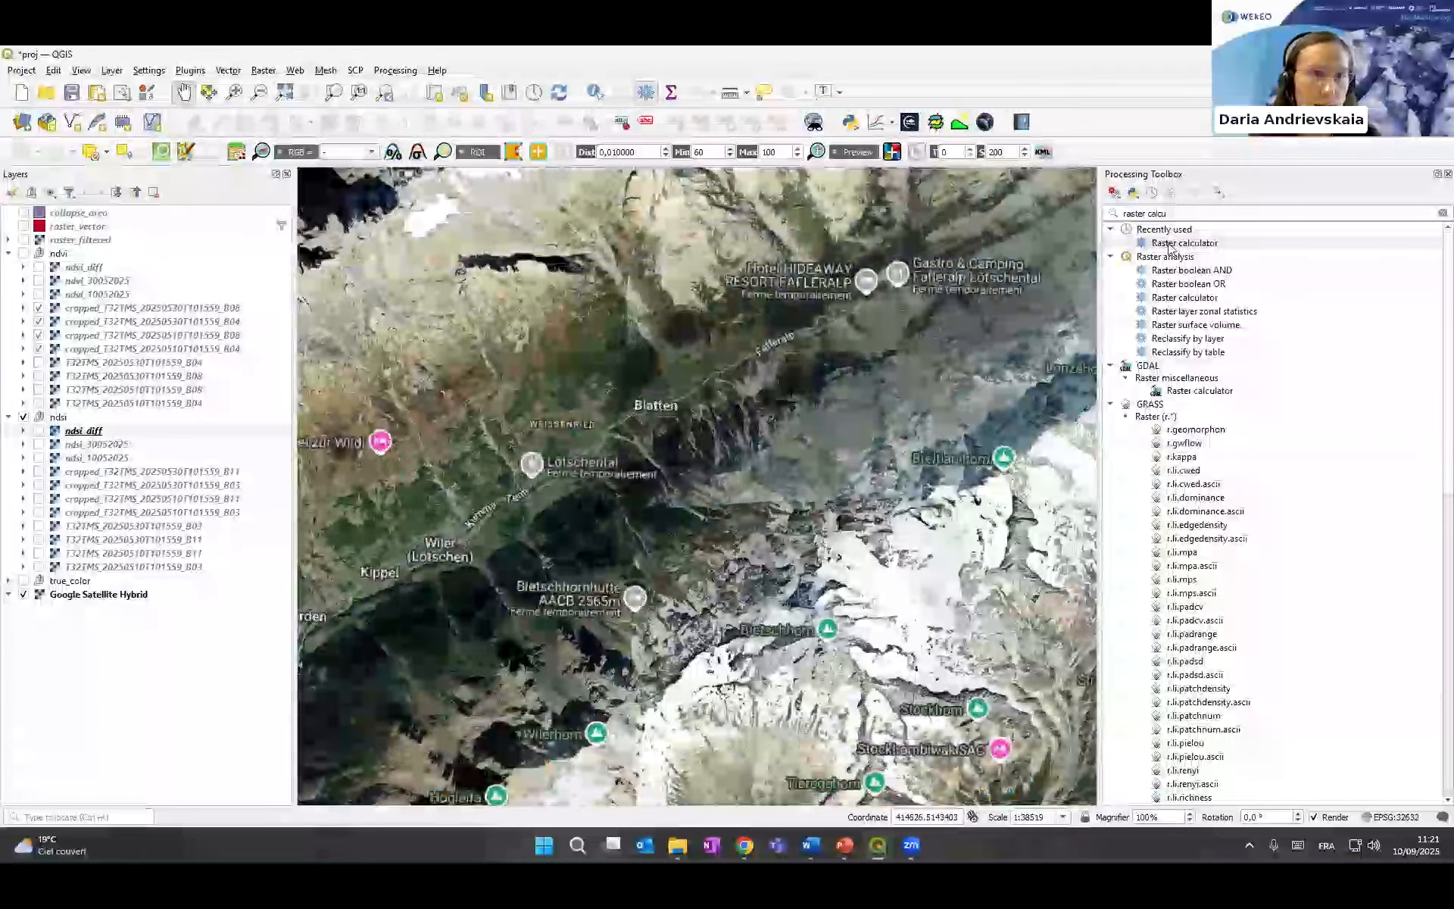
# - Open the Raster calculator and enter the expression ("cropped_T32TMS_20250510T101559_B03@1"- "cropped_T32TMS_20250510T101559_B11@1")/("cropped_T32TMS_20250510T101559_B03@1"+ "cropped_T32TMS_20250510T101559_B11@1")
pyautogui.doubleClick(1170, 244)
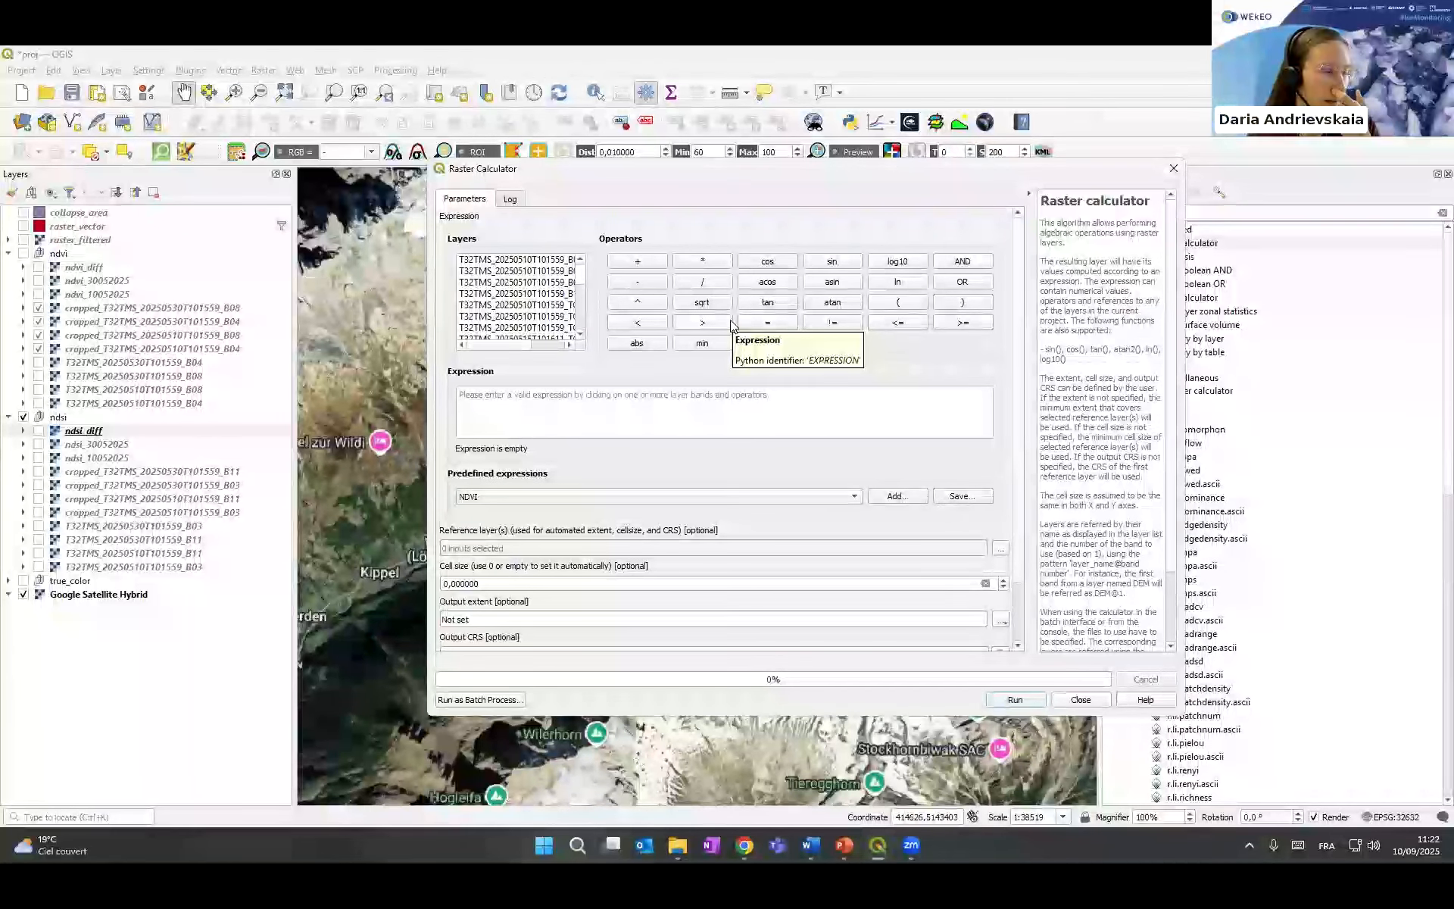
pyautogui.click(518, 415)
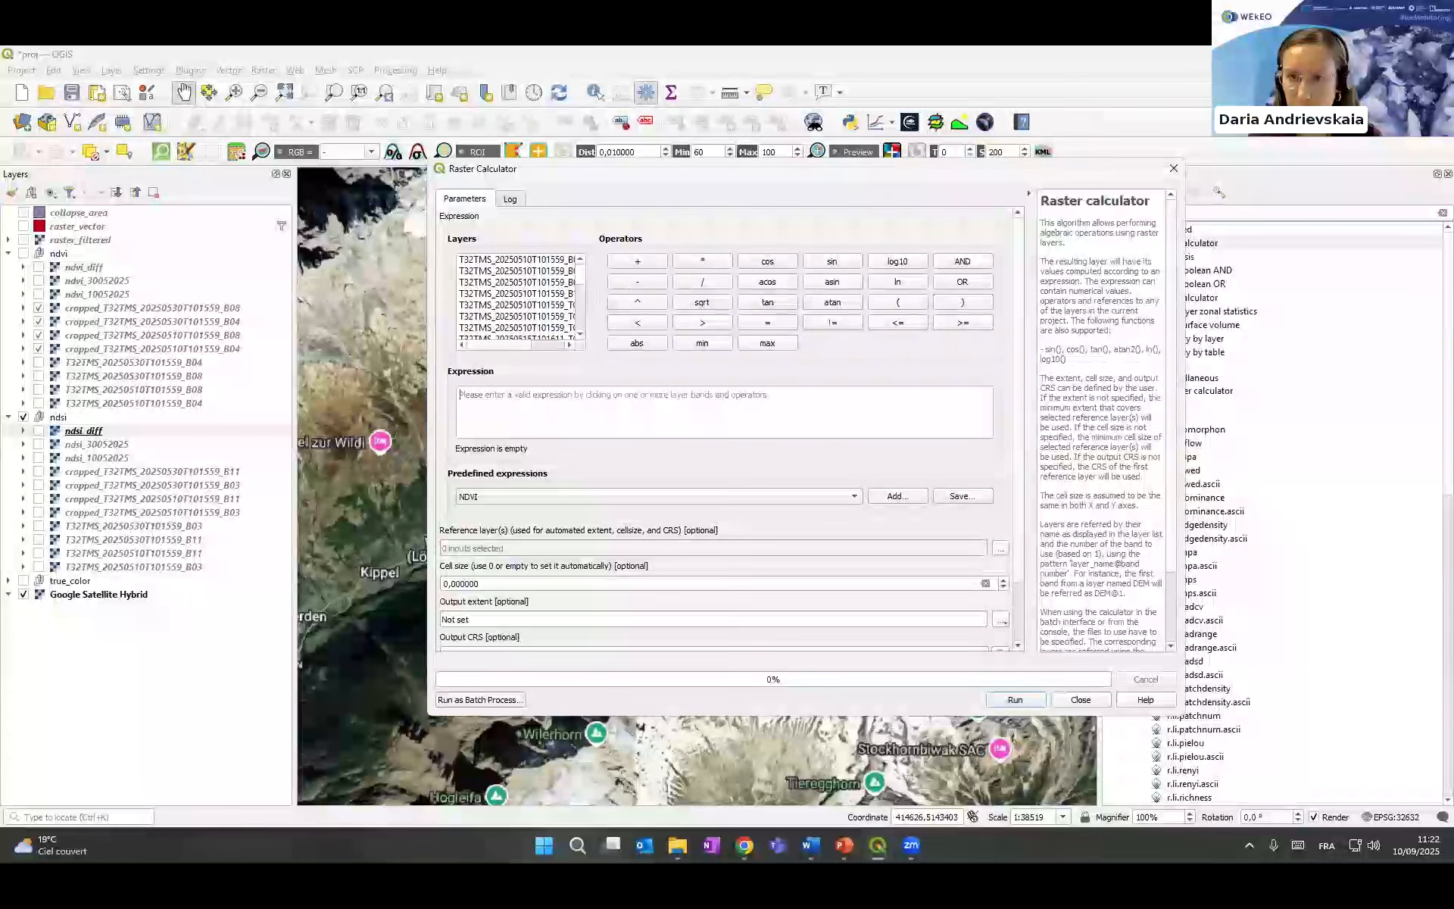
pyautogui.hotkey('alt', 'Tab')
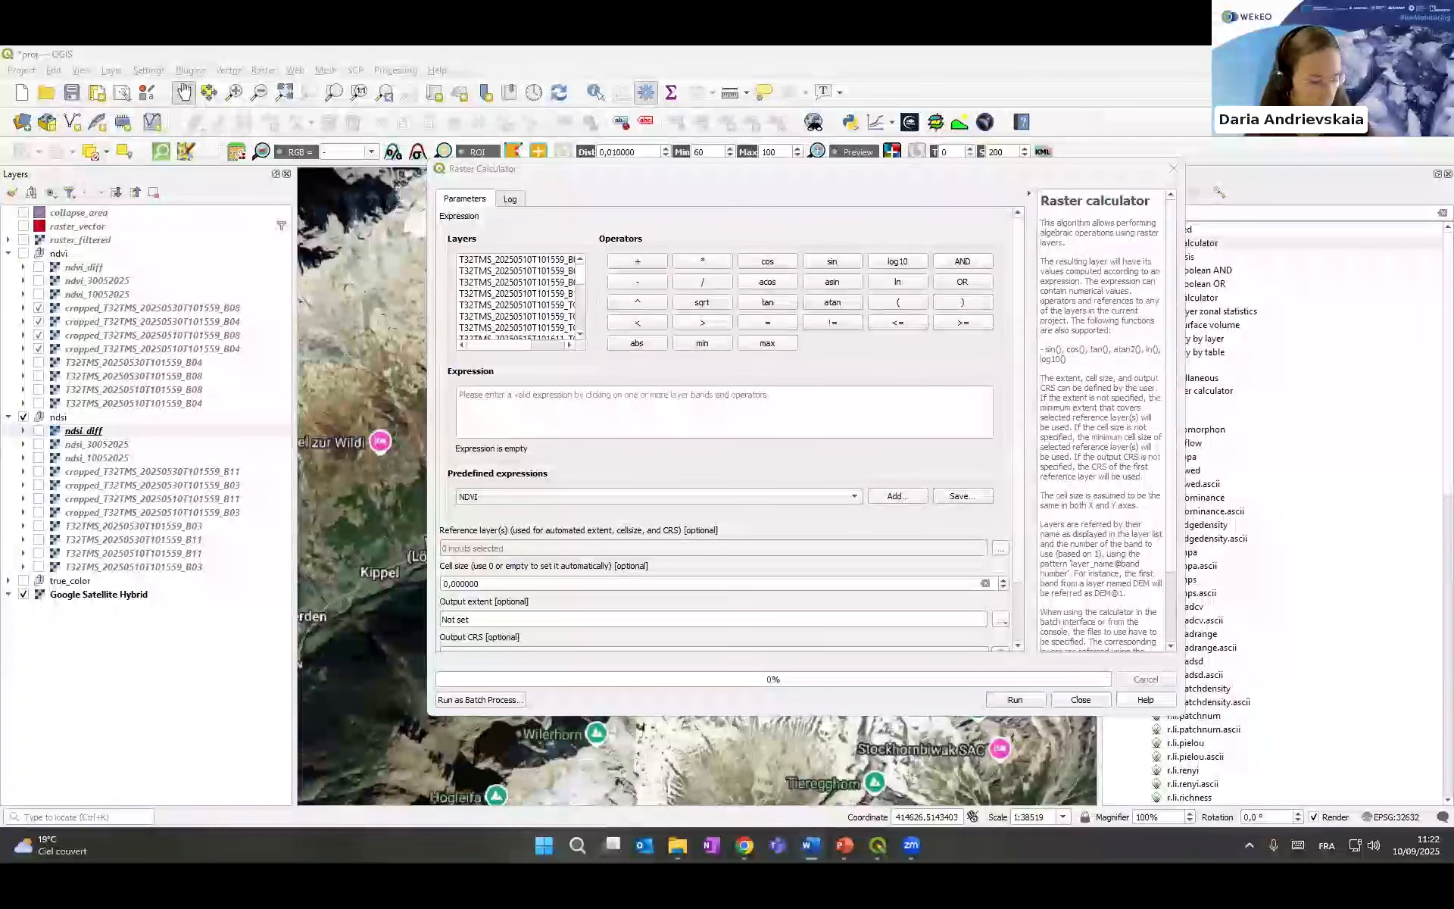
pyautogui.click(806, 404)
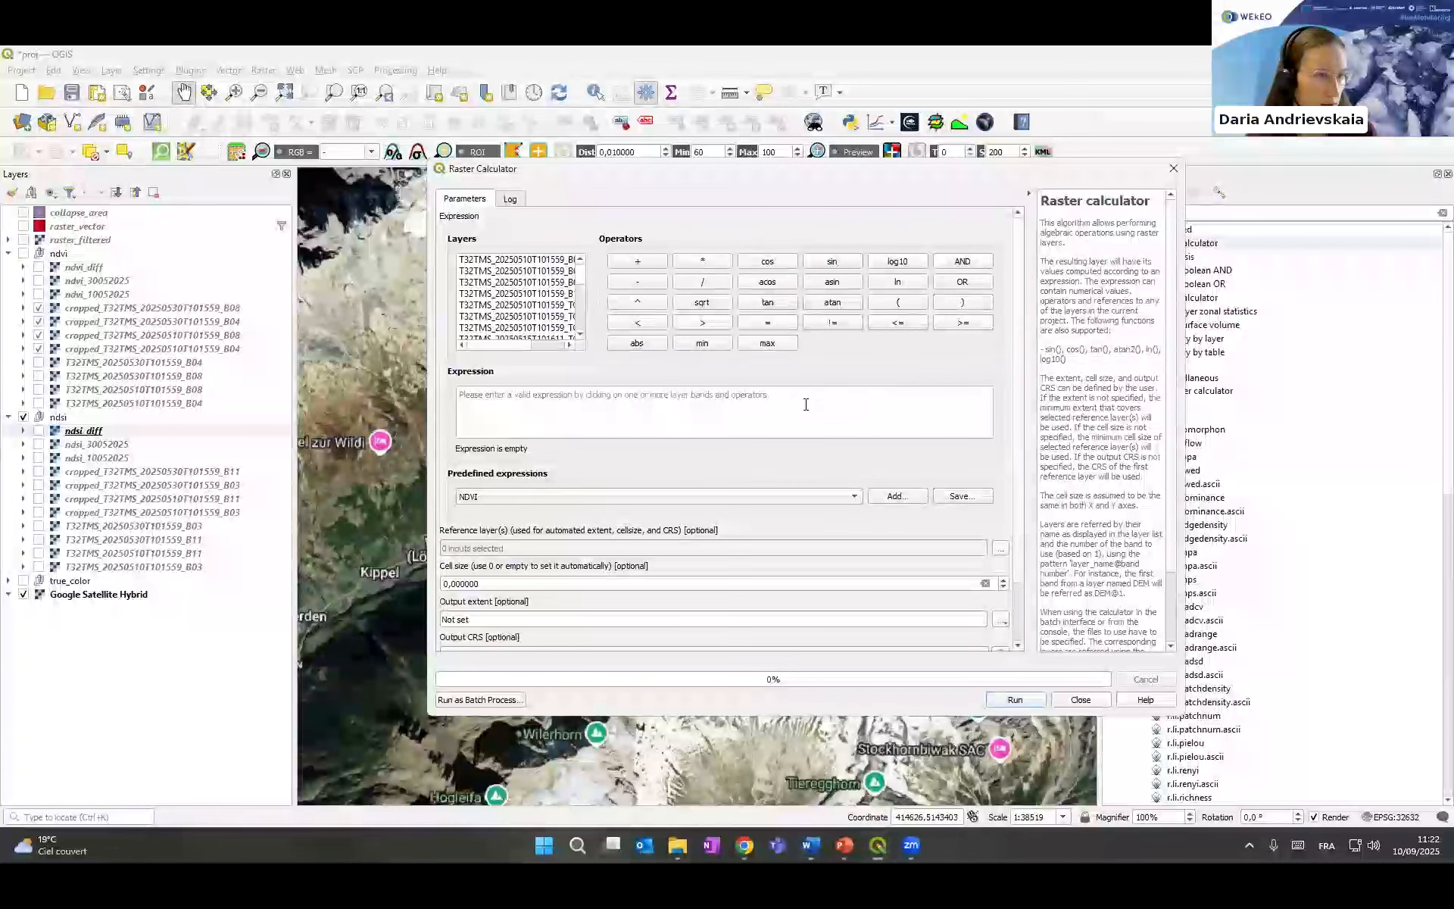
pyautogui.write('("cropped_T32TMS_20250510T101559_B03@1"- "cropped_T32TMS_20250510T101559_B11@1")/("cropped_T32TMS_20250510T101559_B03@1"+ "cropped_T32TMS_20250510T101559_B11@1")')
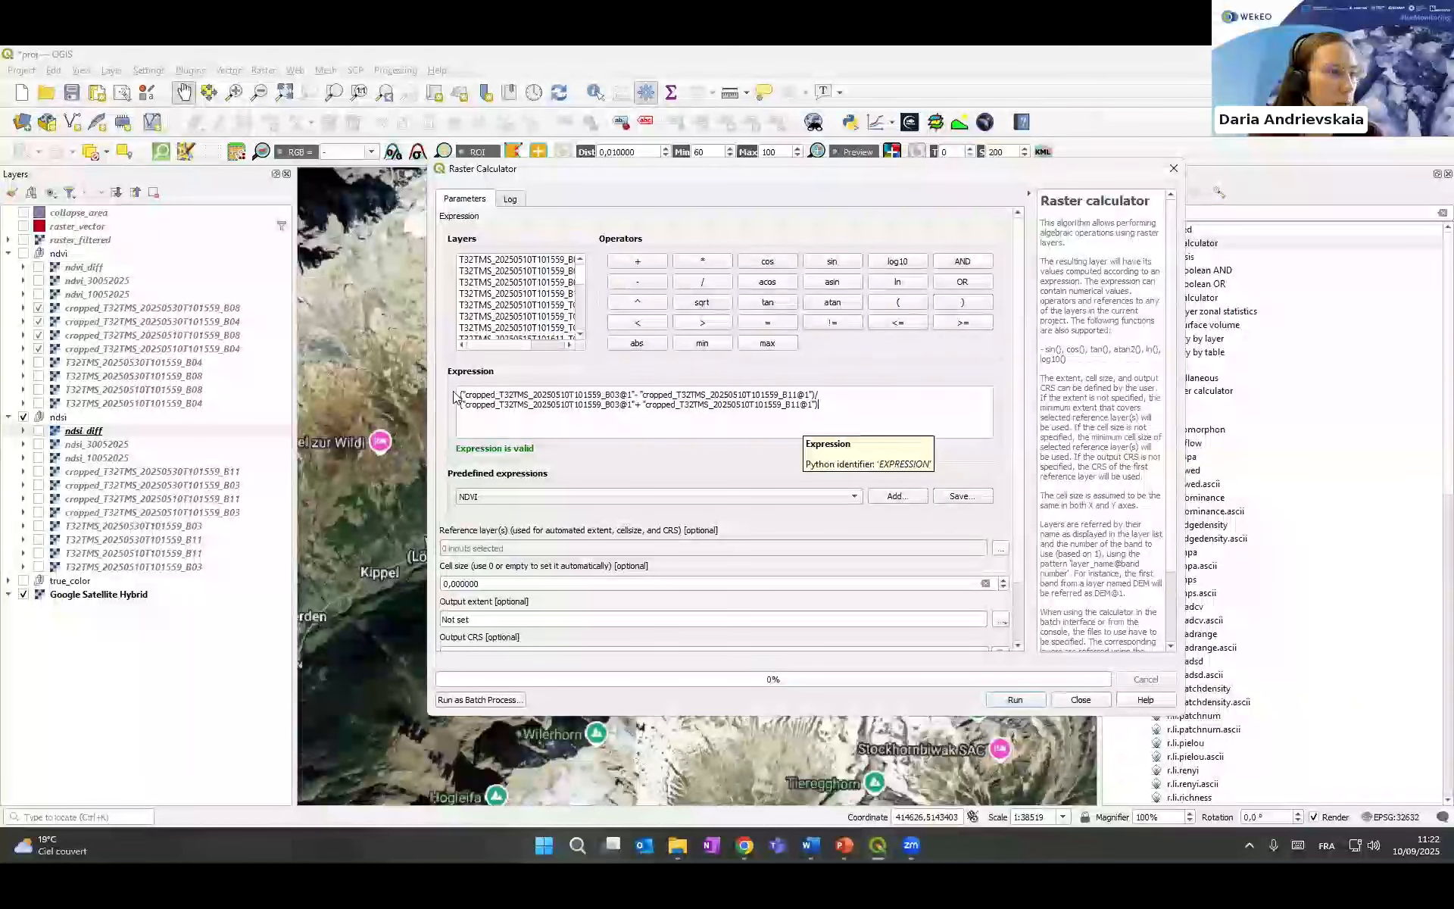
pyautogui.moveTo(603, 395); pyautogui.dragTo(816, 395)
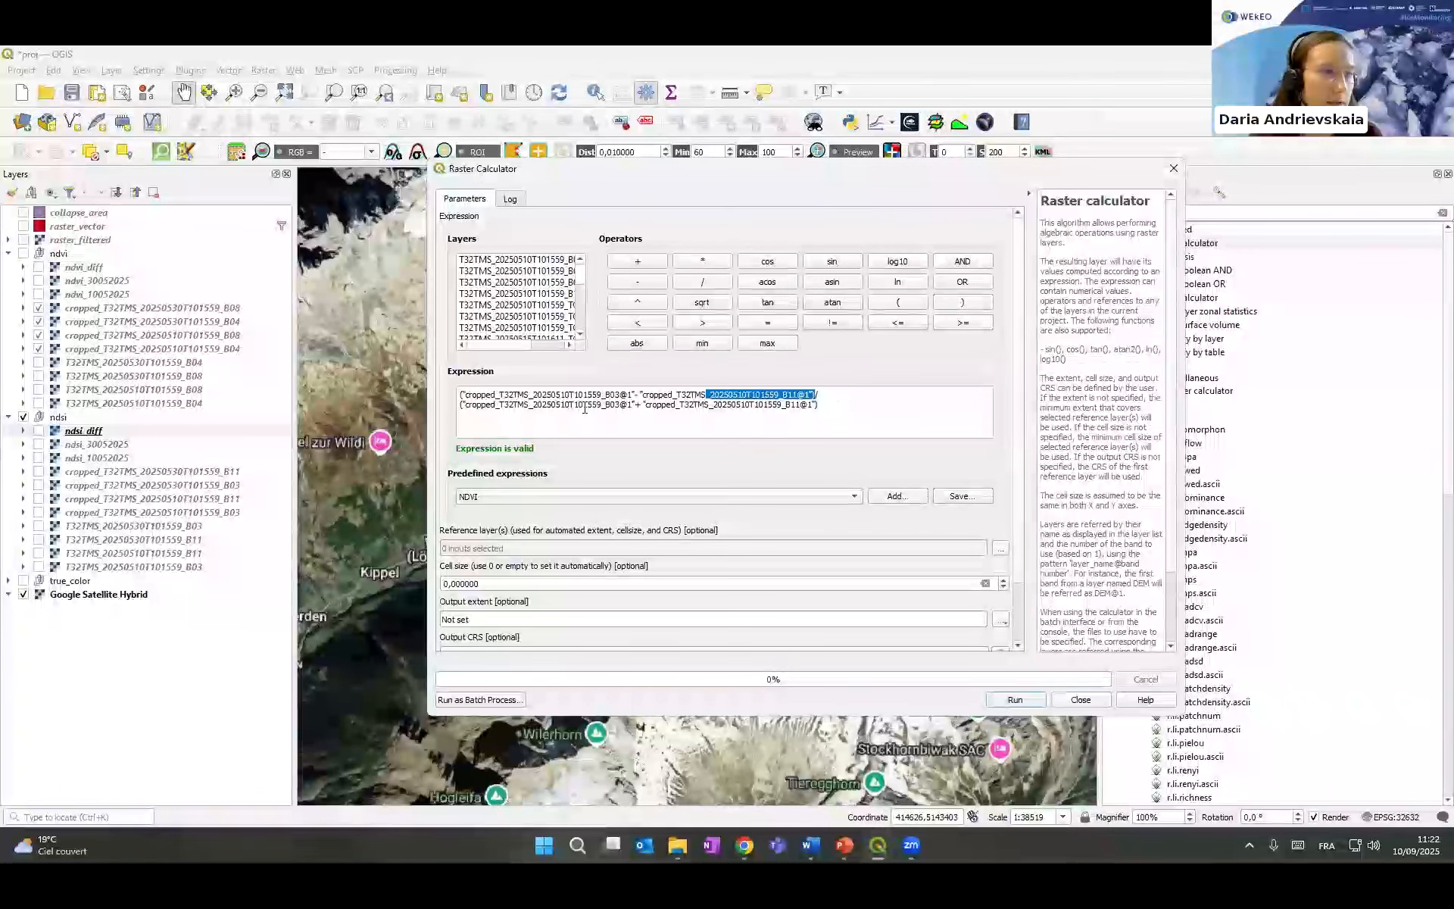
# - Examine the B03 and B11 terms of the NDSI expression and close the Raster calculator without running it
pyautogui.moveTo(518, 405); pyautogui.dragTo(712, 404)
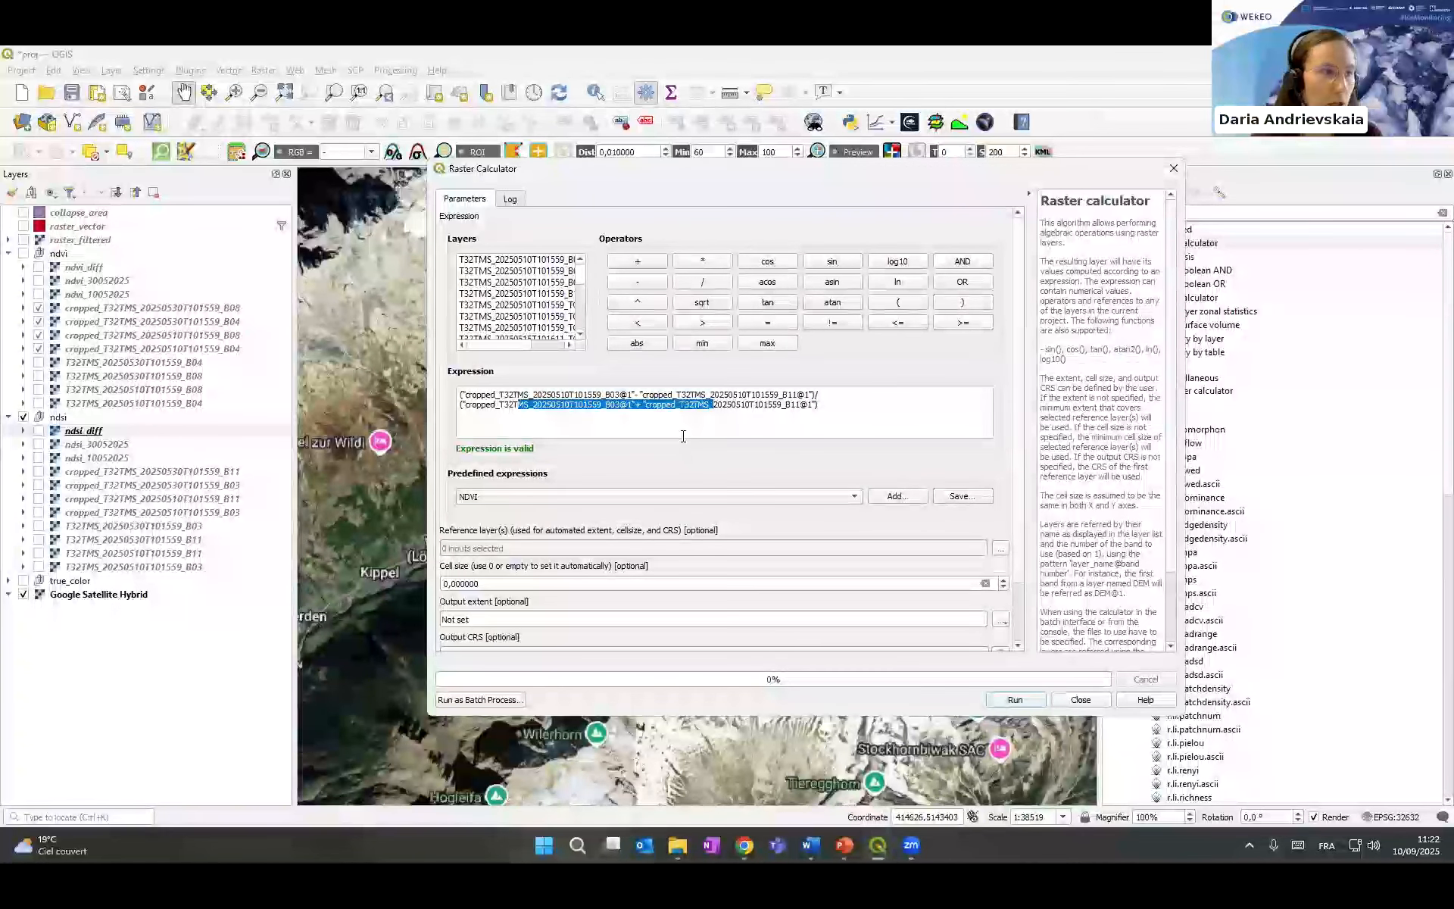
pyautogui.click(683, 437)
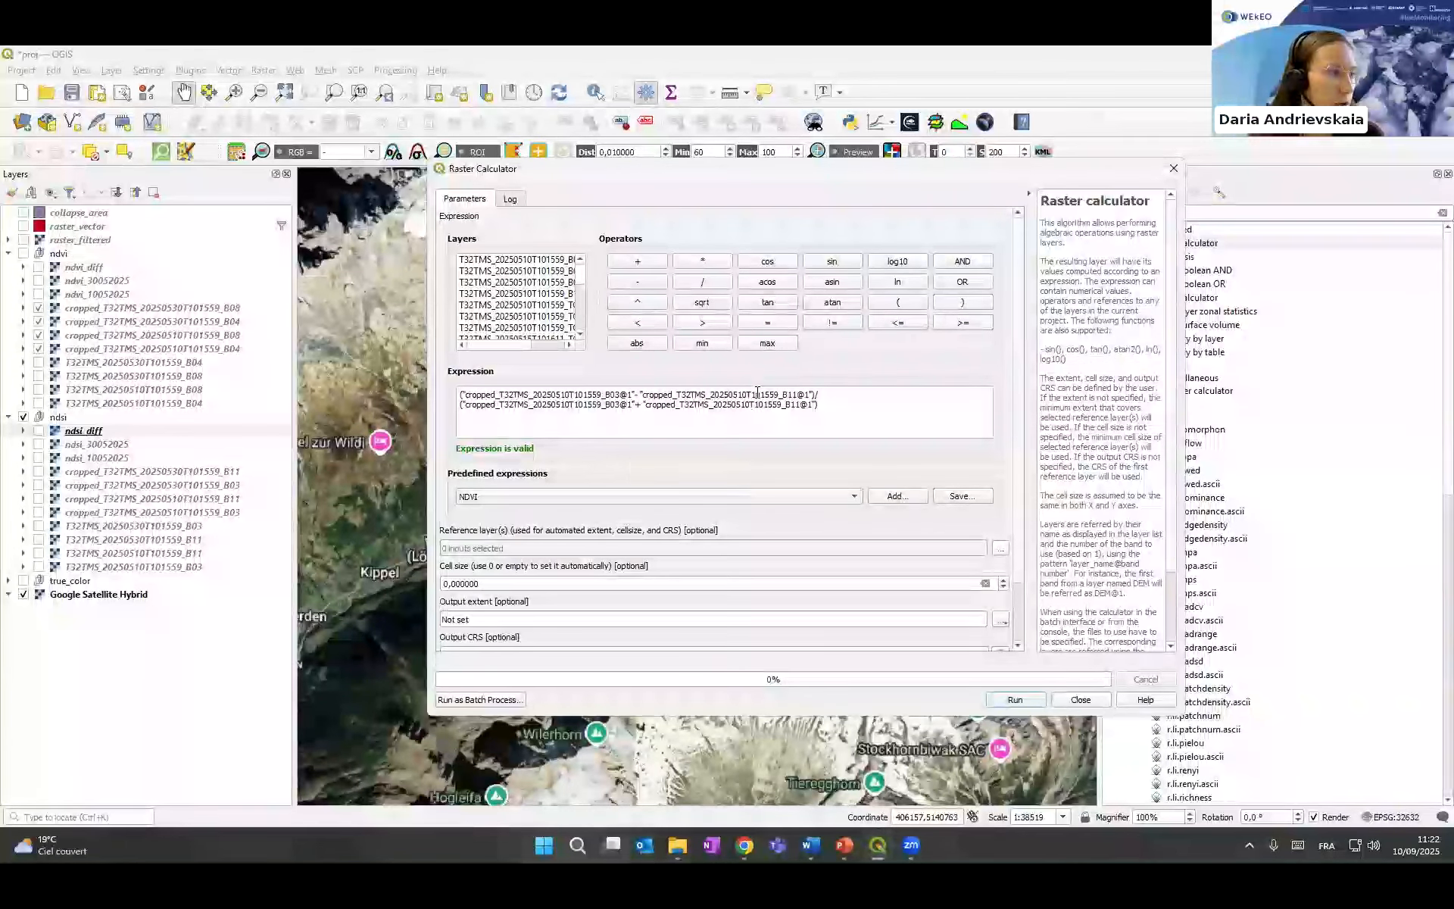
pyautogui.press('Escape')
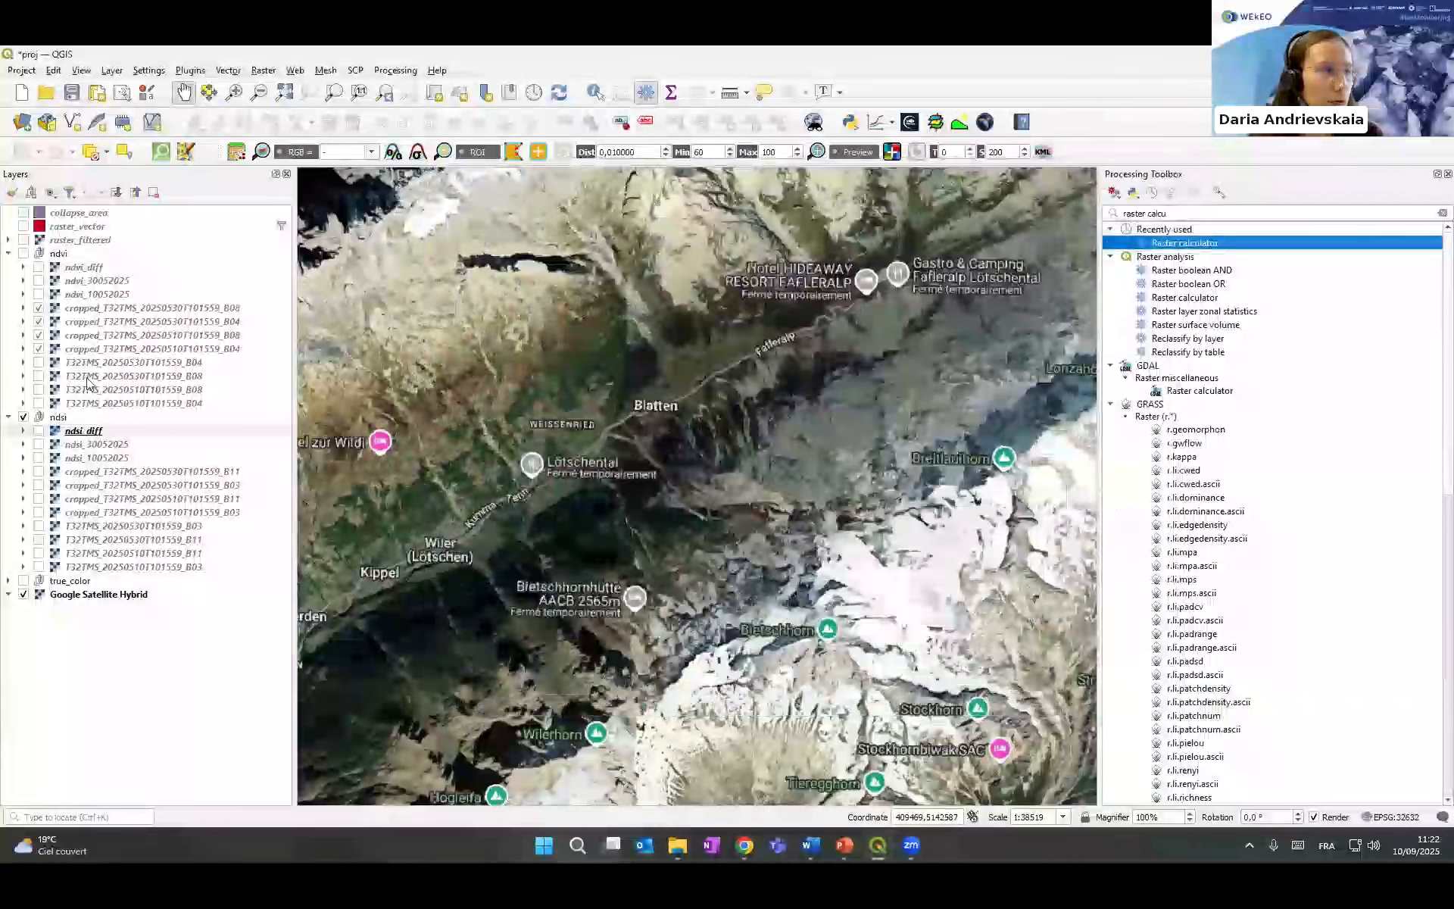
# - Display the ndsi_10052025 and ndsi_30052025 rasters over the Blatten area and check the legend of ndsi_10052025
pyautogui.click(38, 458)
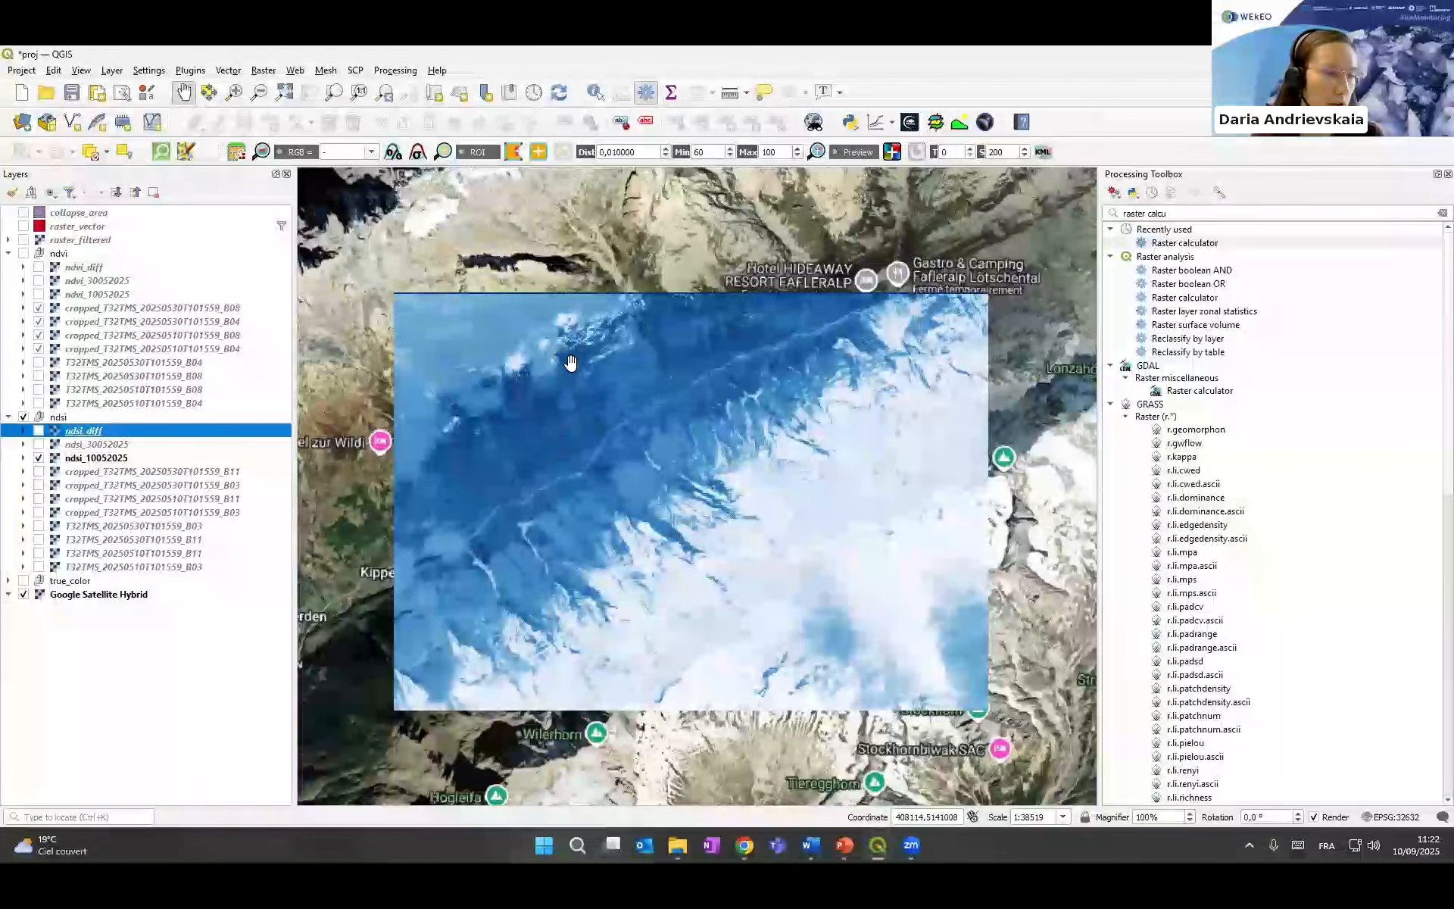
pyautogui.moveTo(614, 401); pyautogui.dragTo(620, 364)
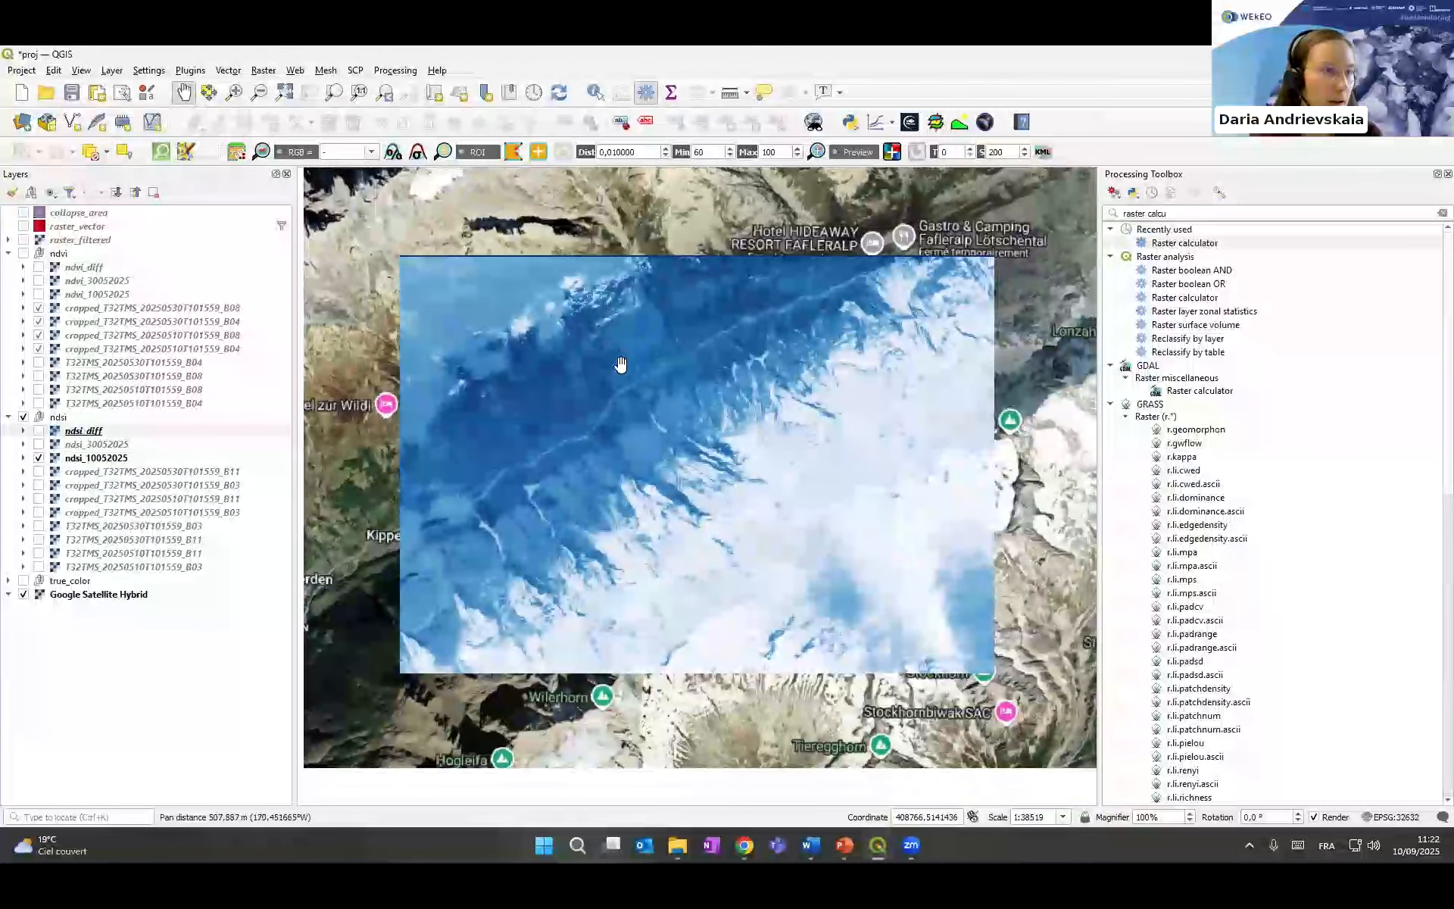
pyautogui.moveTo(683, 406); pyautogui.dragTo(657, 412)
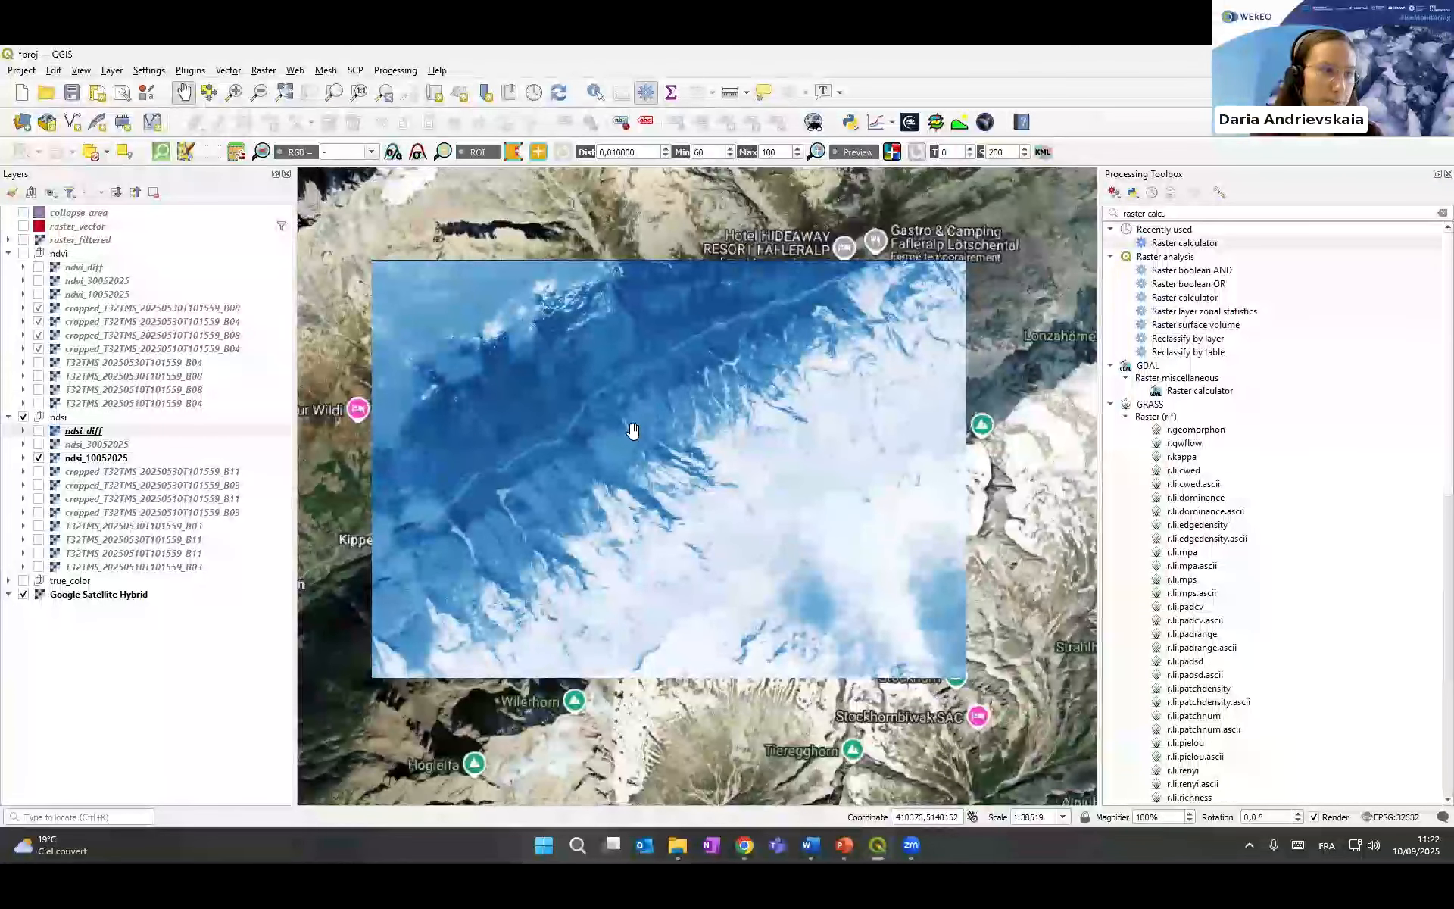
pyautogui.click(23, 457)
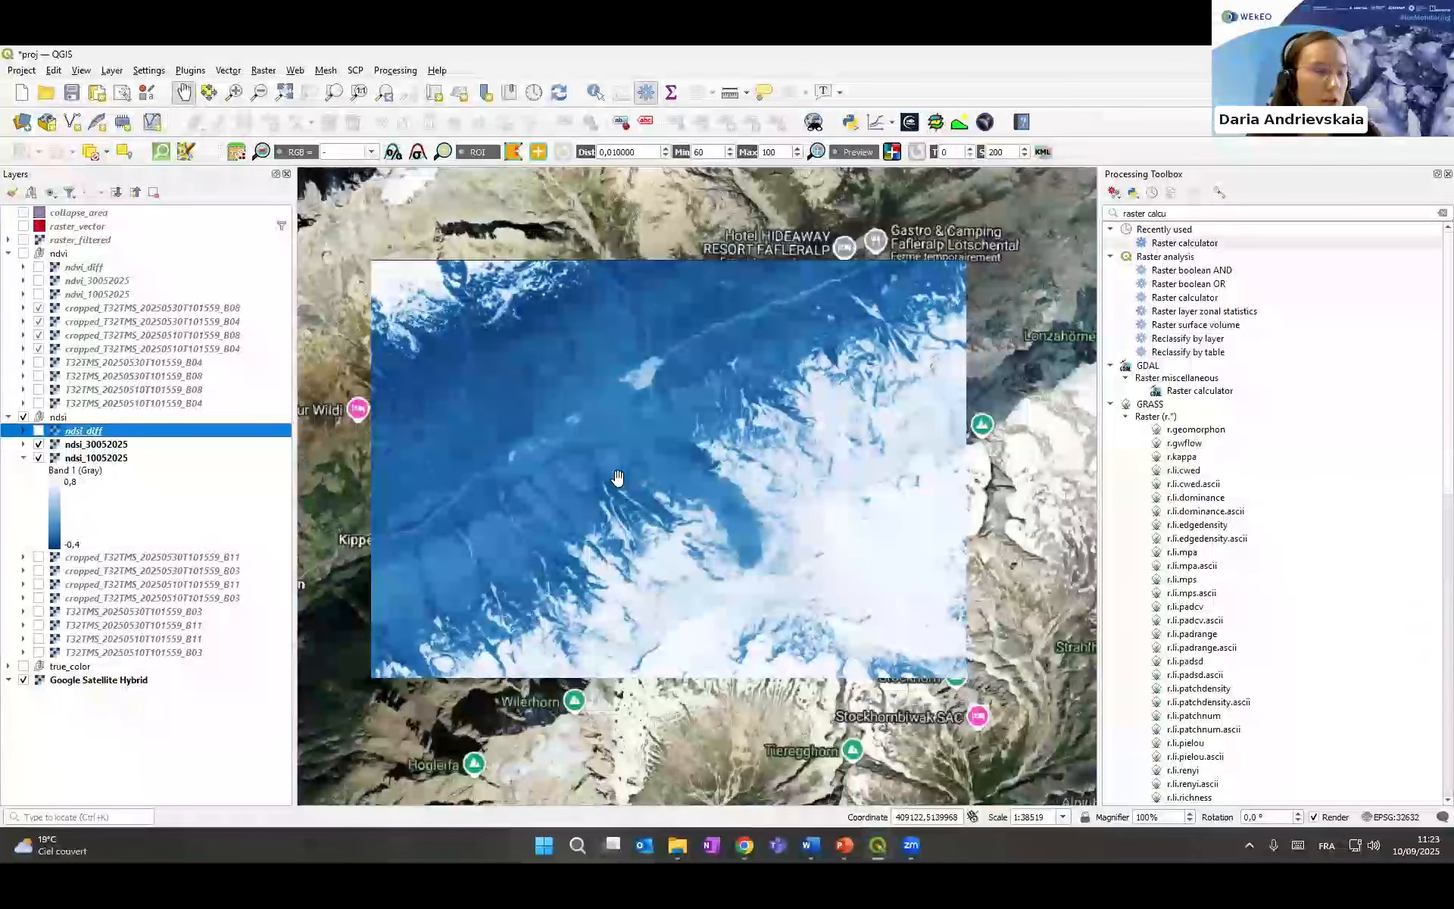
pyautogui.click(23, 458)
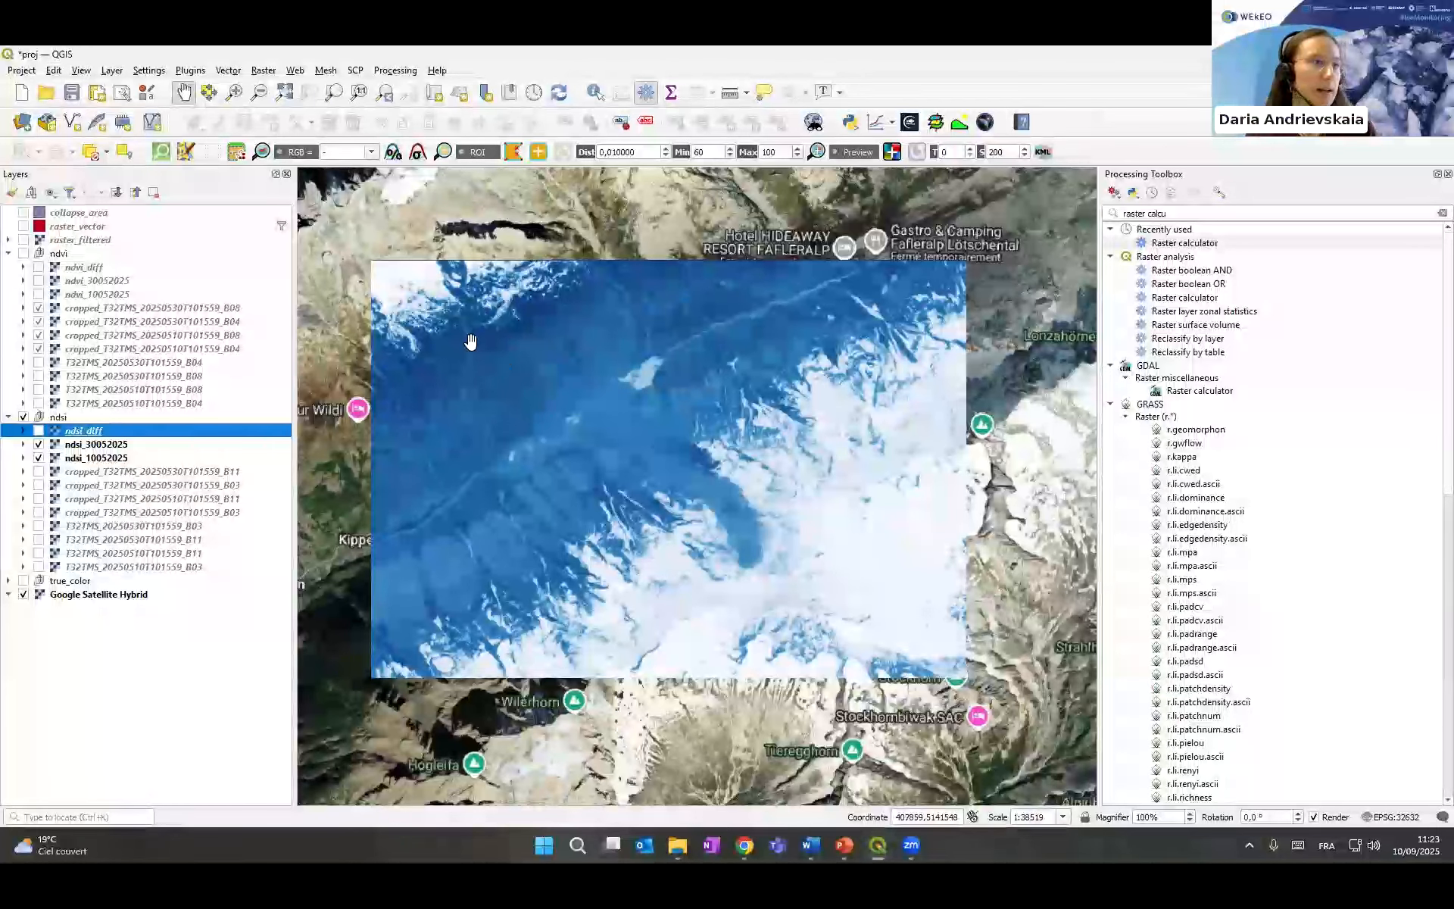
pyautogui.click(39, 458)
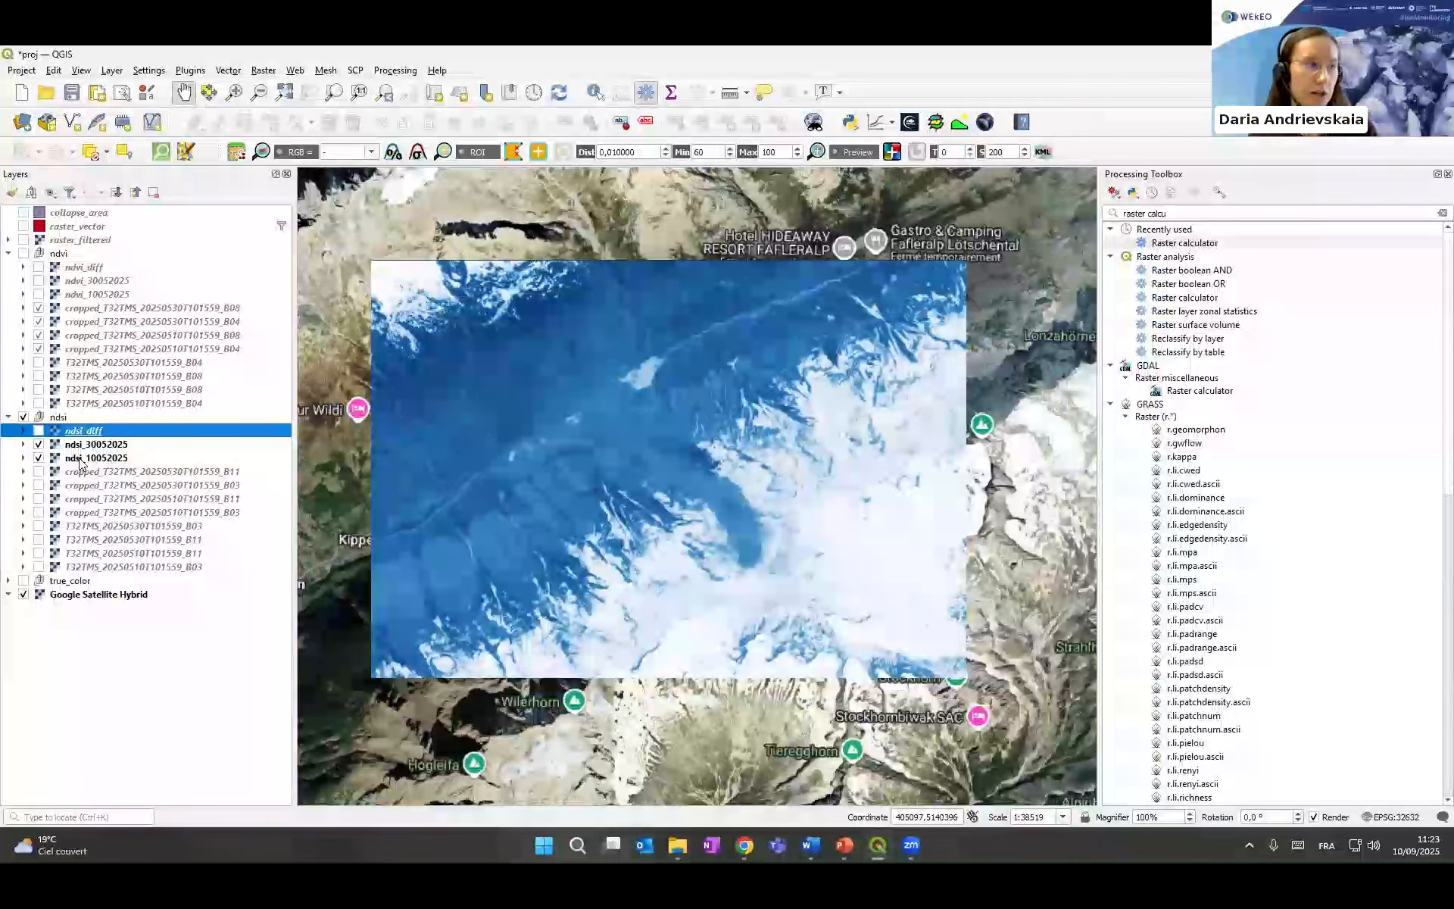
# - Display the ndsi_diff raster above the two dated NDSI layers and examine it over the collapse area
pyautogui.click(112, 444)
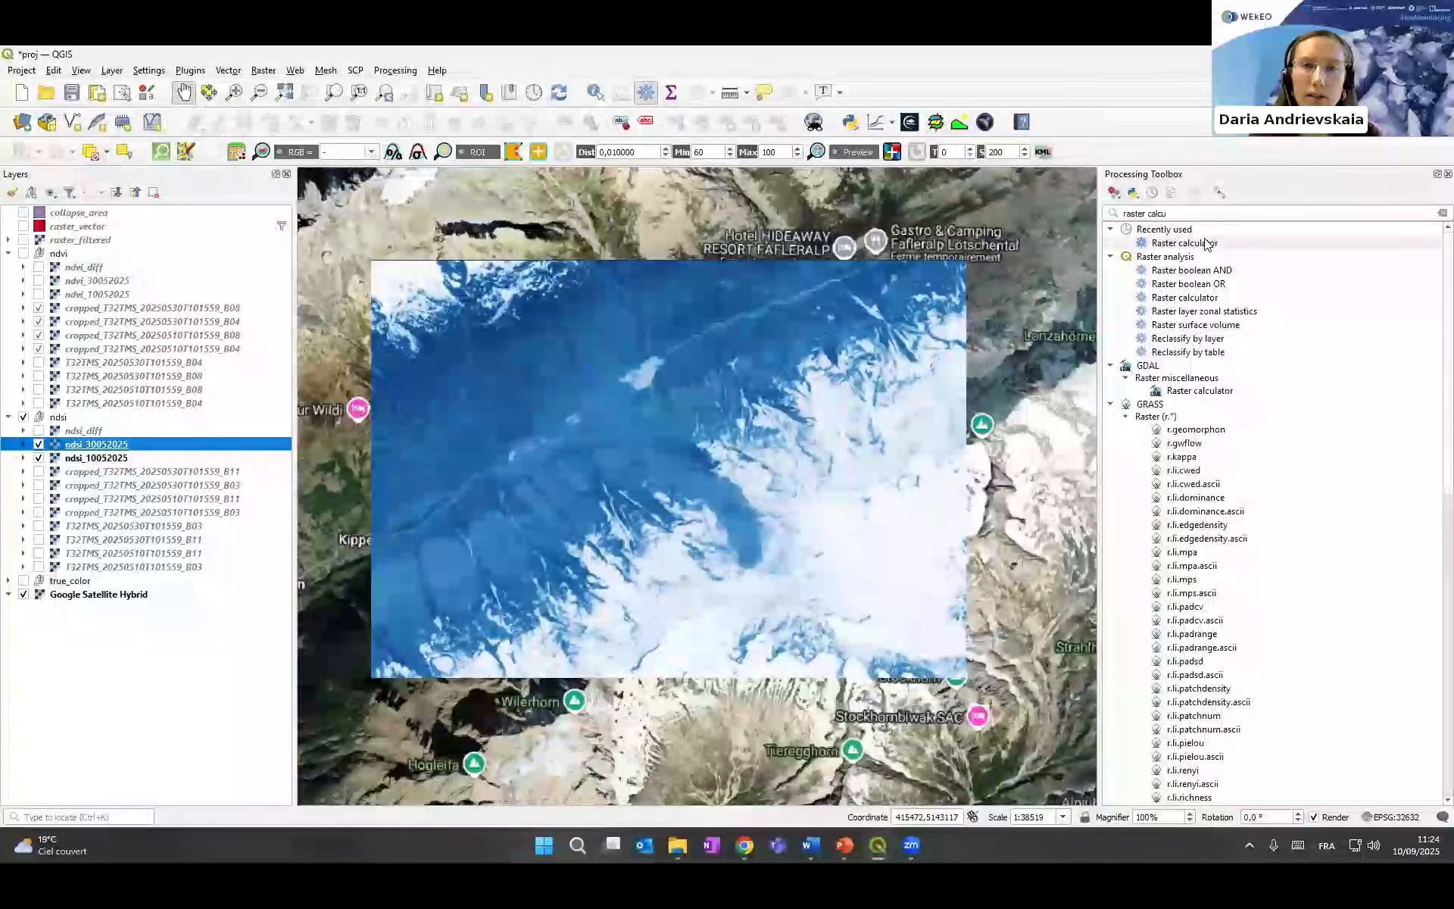
pyautogui.click(115, 458)
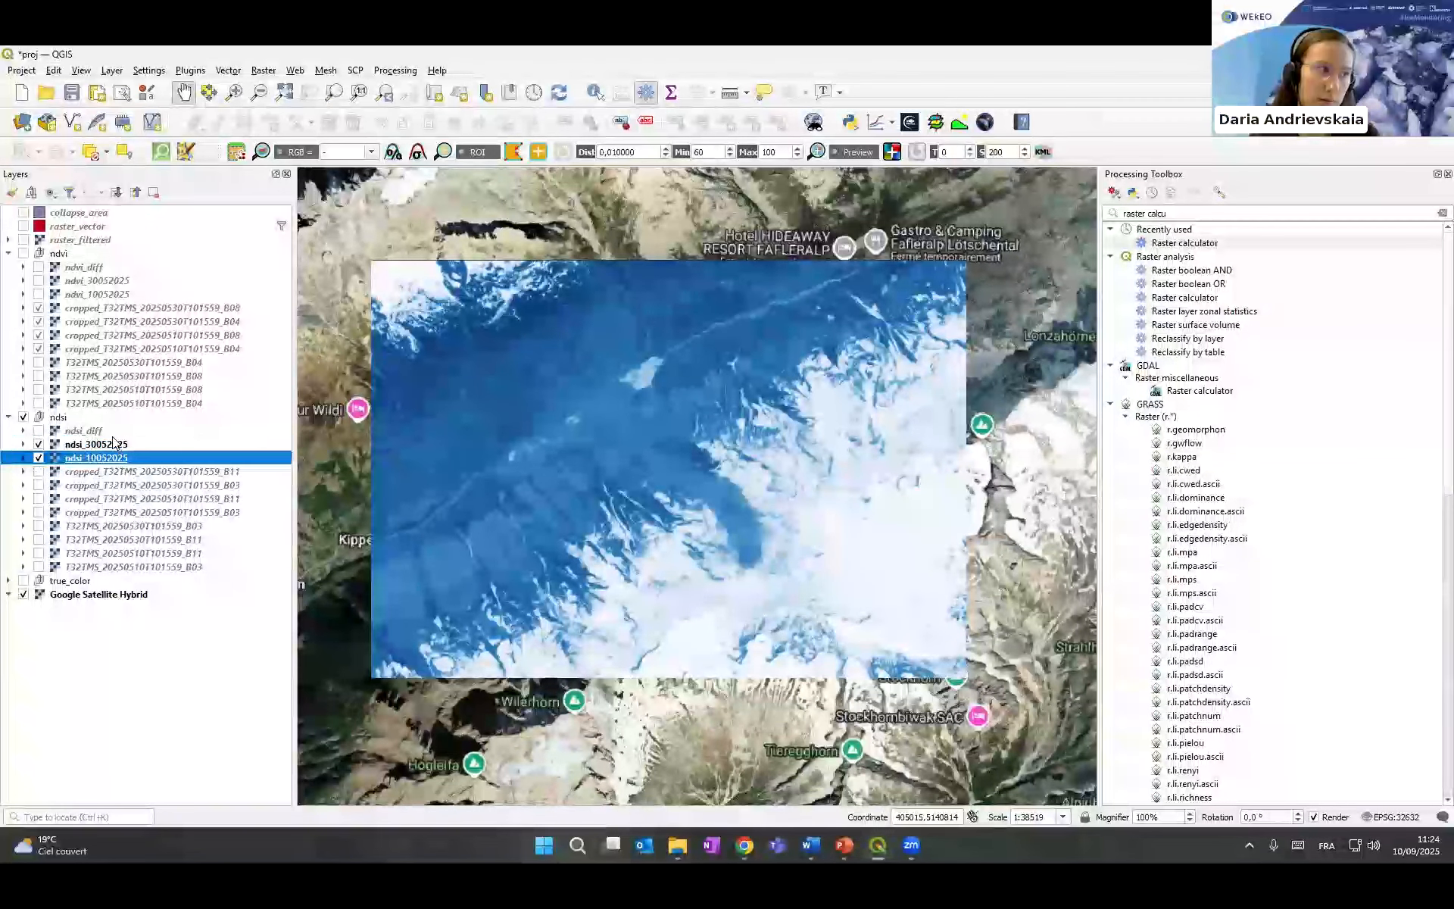
pyautogui.click(91, 444)
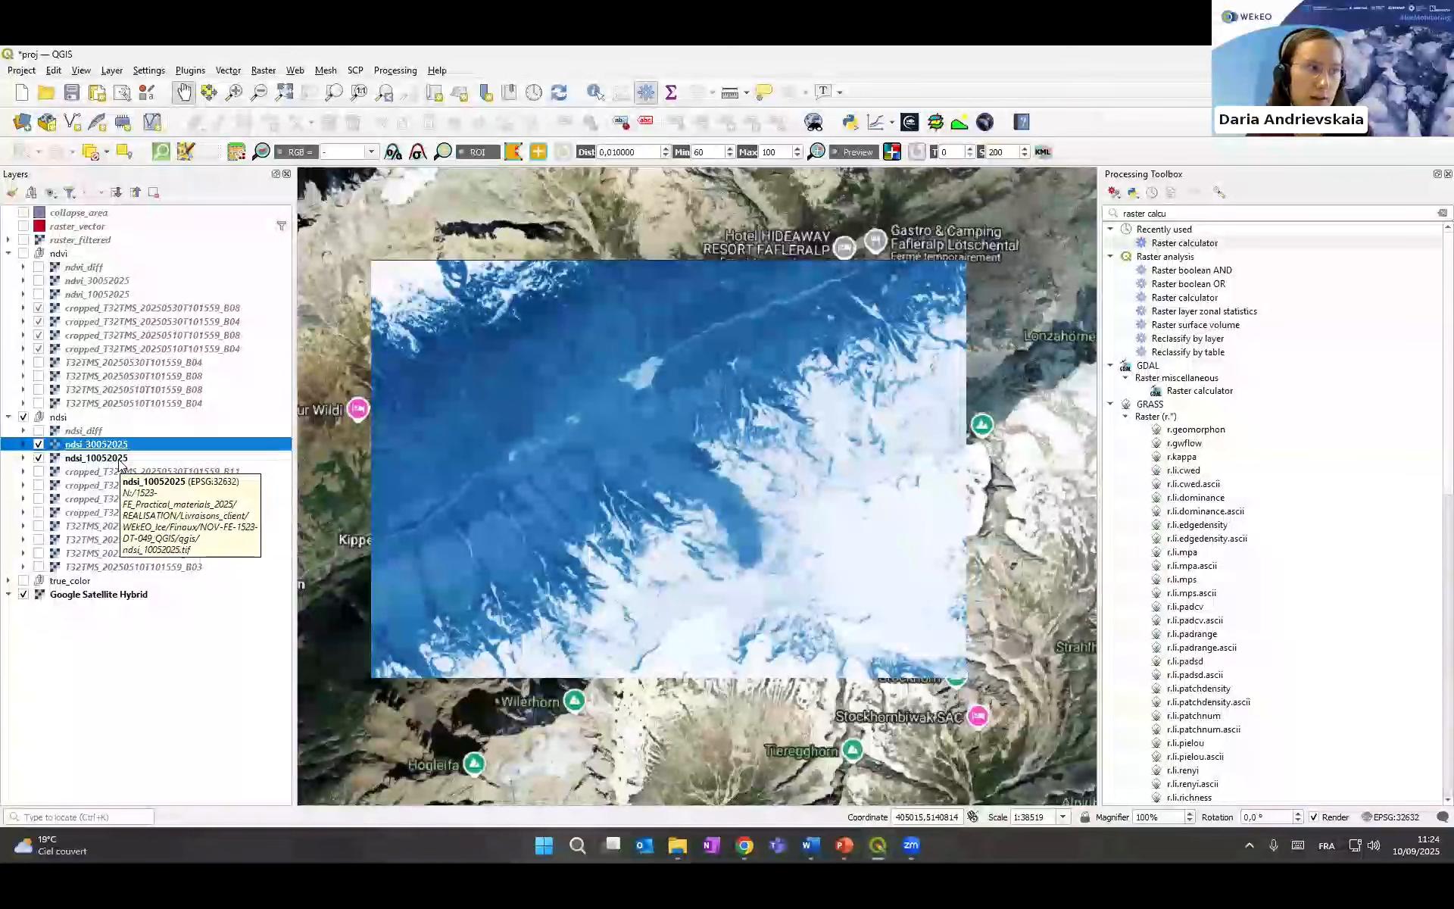
pyautogui.click(38, 430)
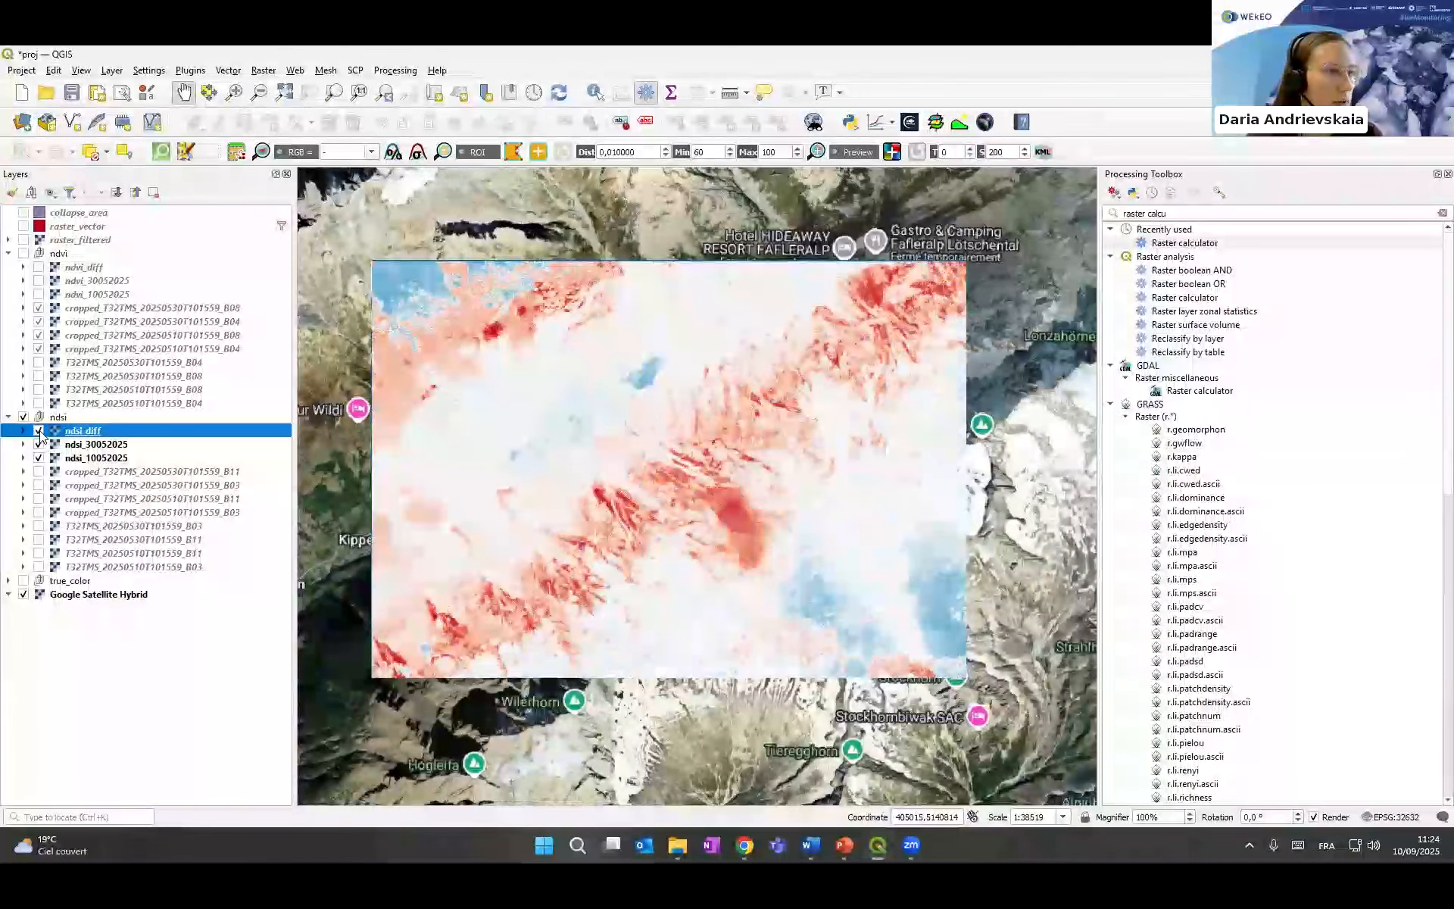
pyautogui.moveTo(672, 471); pyautogui.dragTo(725, 457)
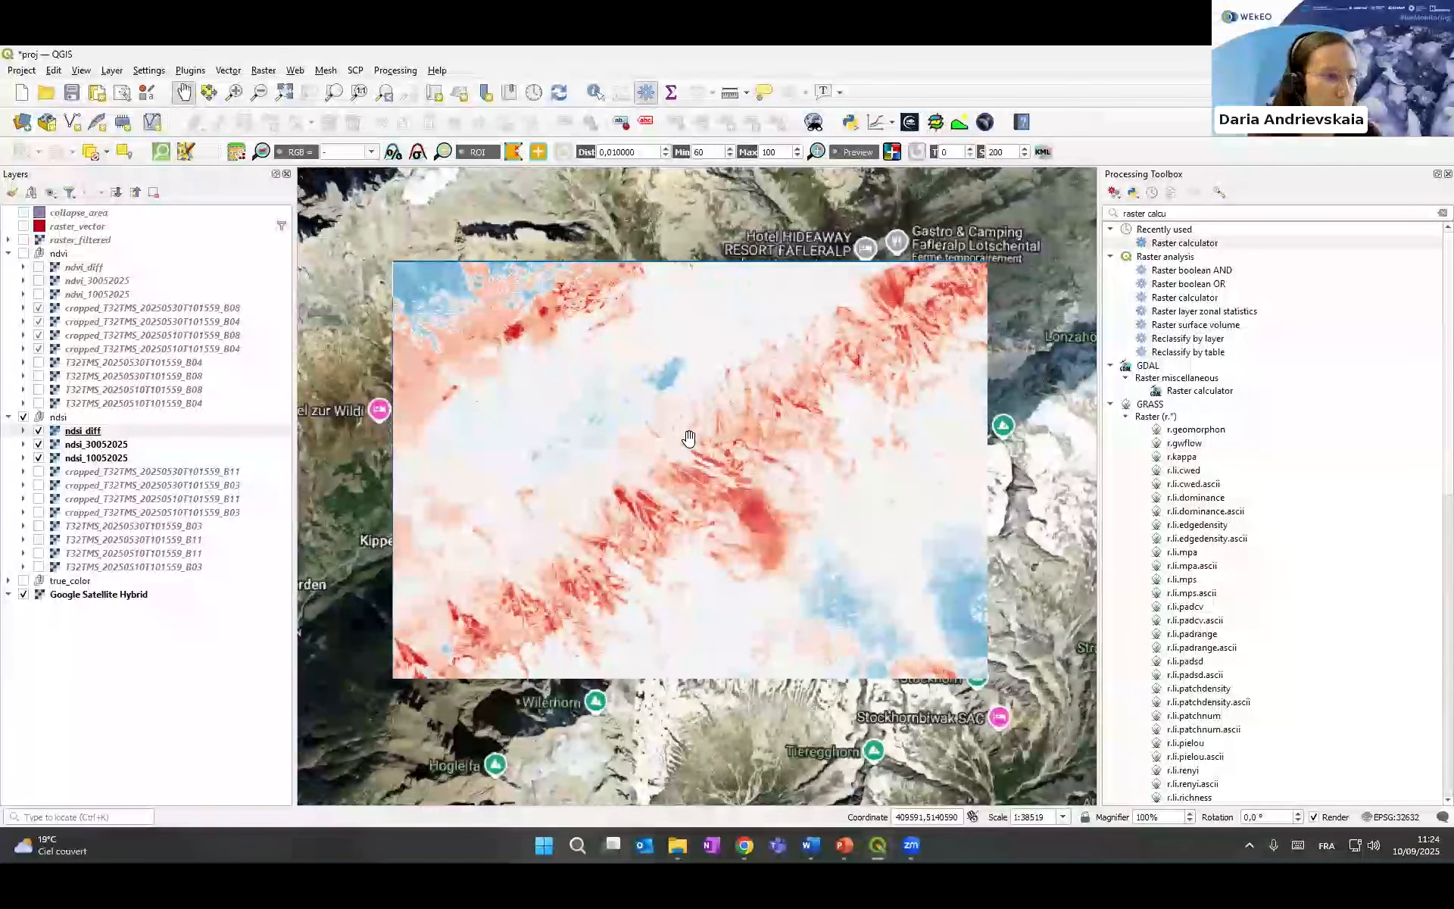
pyautogui.moveTo(822, 423); pyautogui.dragTo(805, 420)
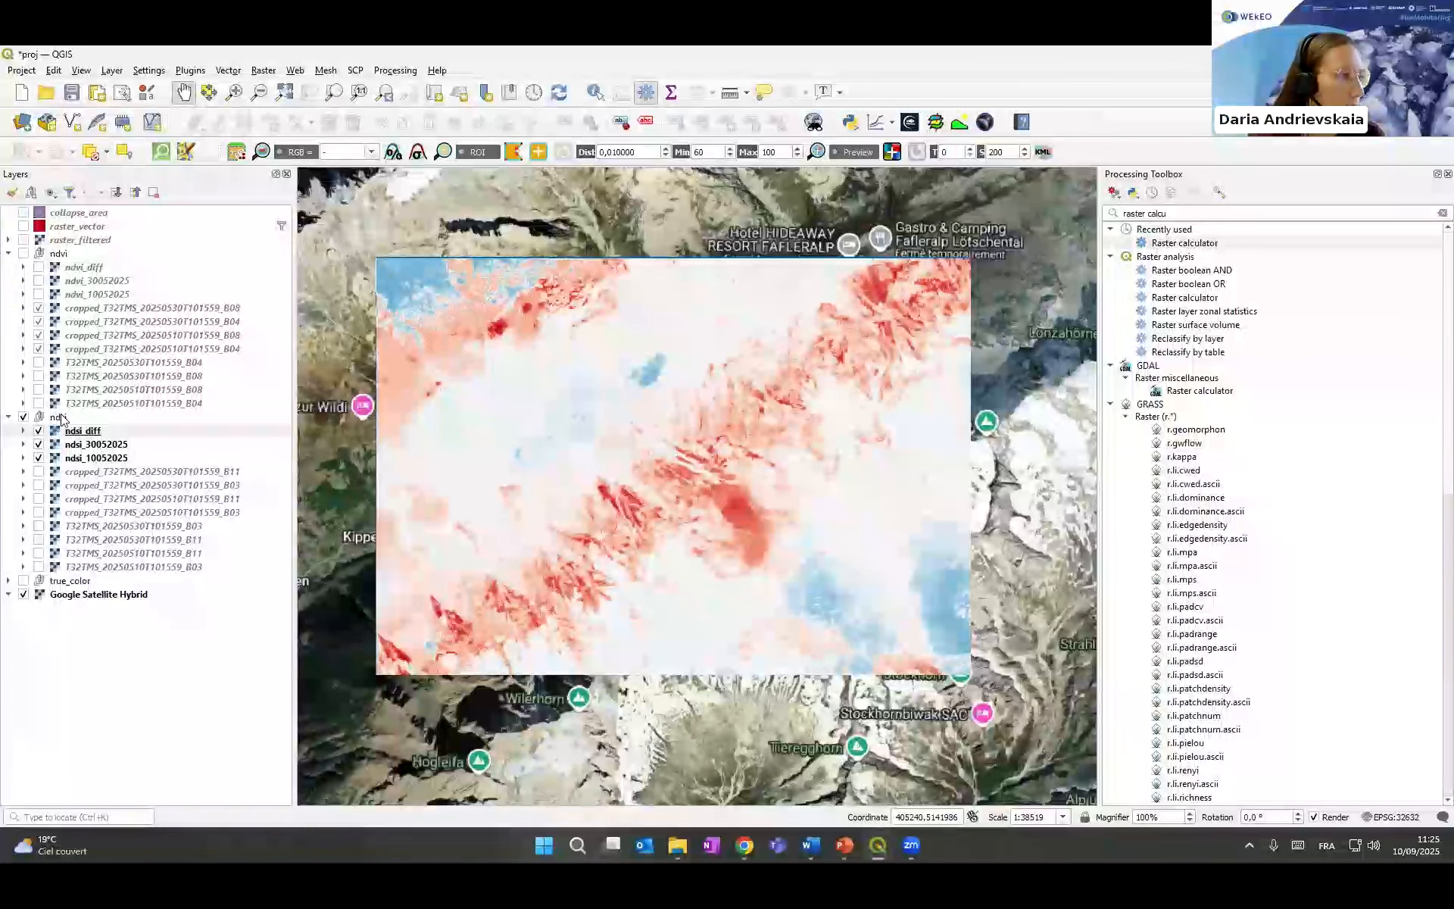
# - Turn on the ndvi group and display its ndvi_10052025, ndvi_30052025 and ndvi_diff rasters one after another
pyautogui.click(24, 253)
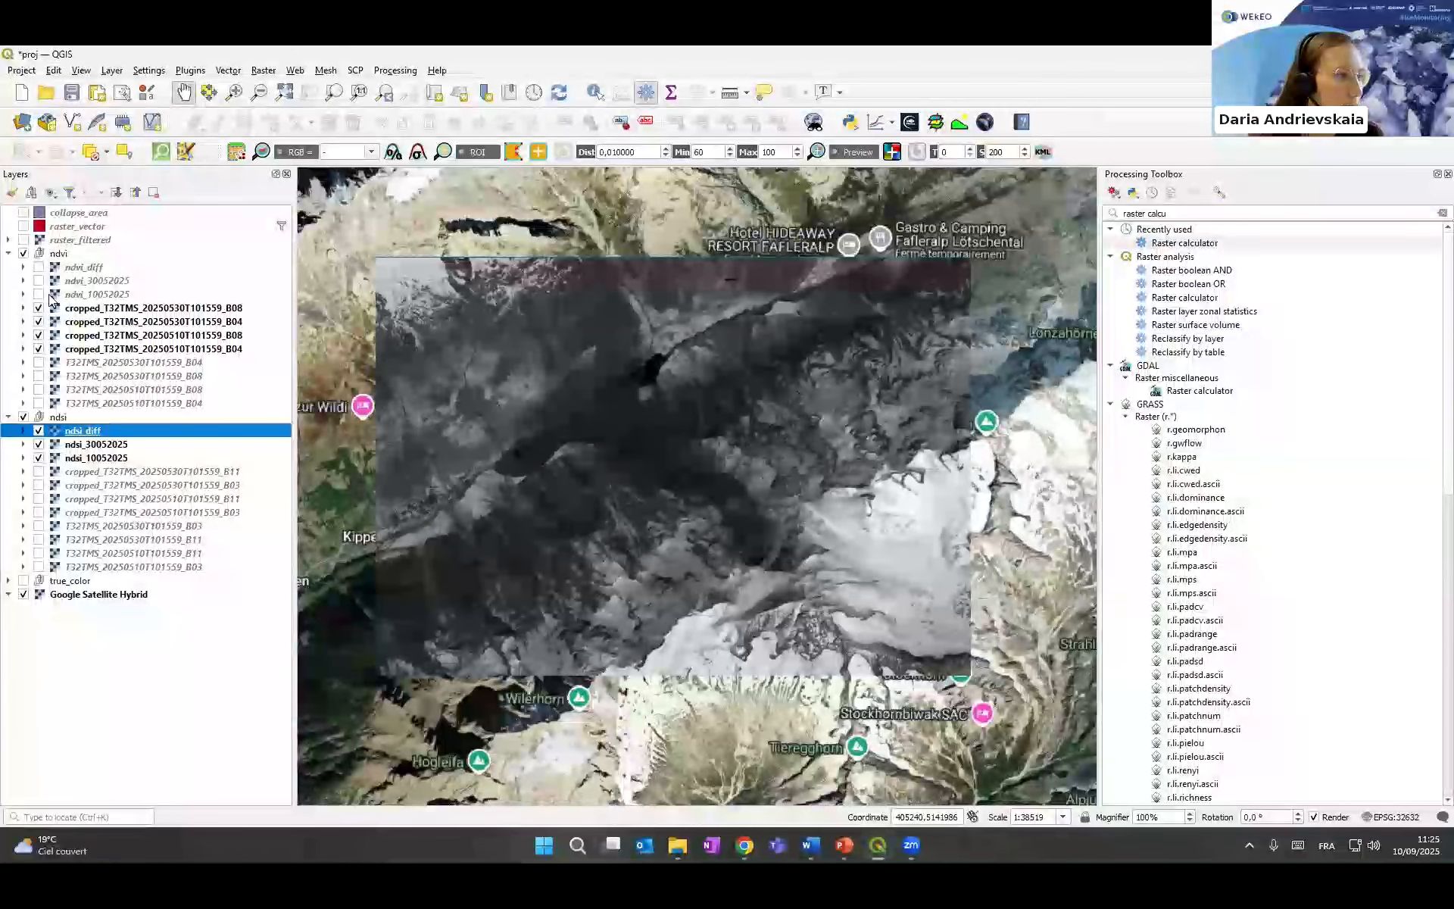
pyautogui.click(38, 294)
pyautogui.moveTo(584, 450); pyautogui.dragTo(603, 447)
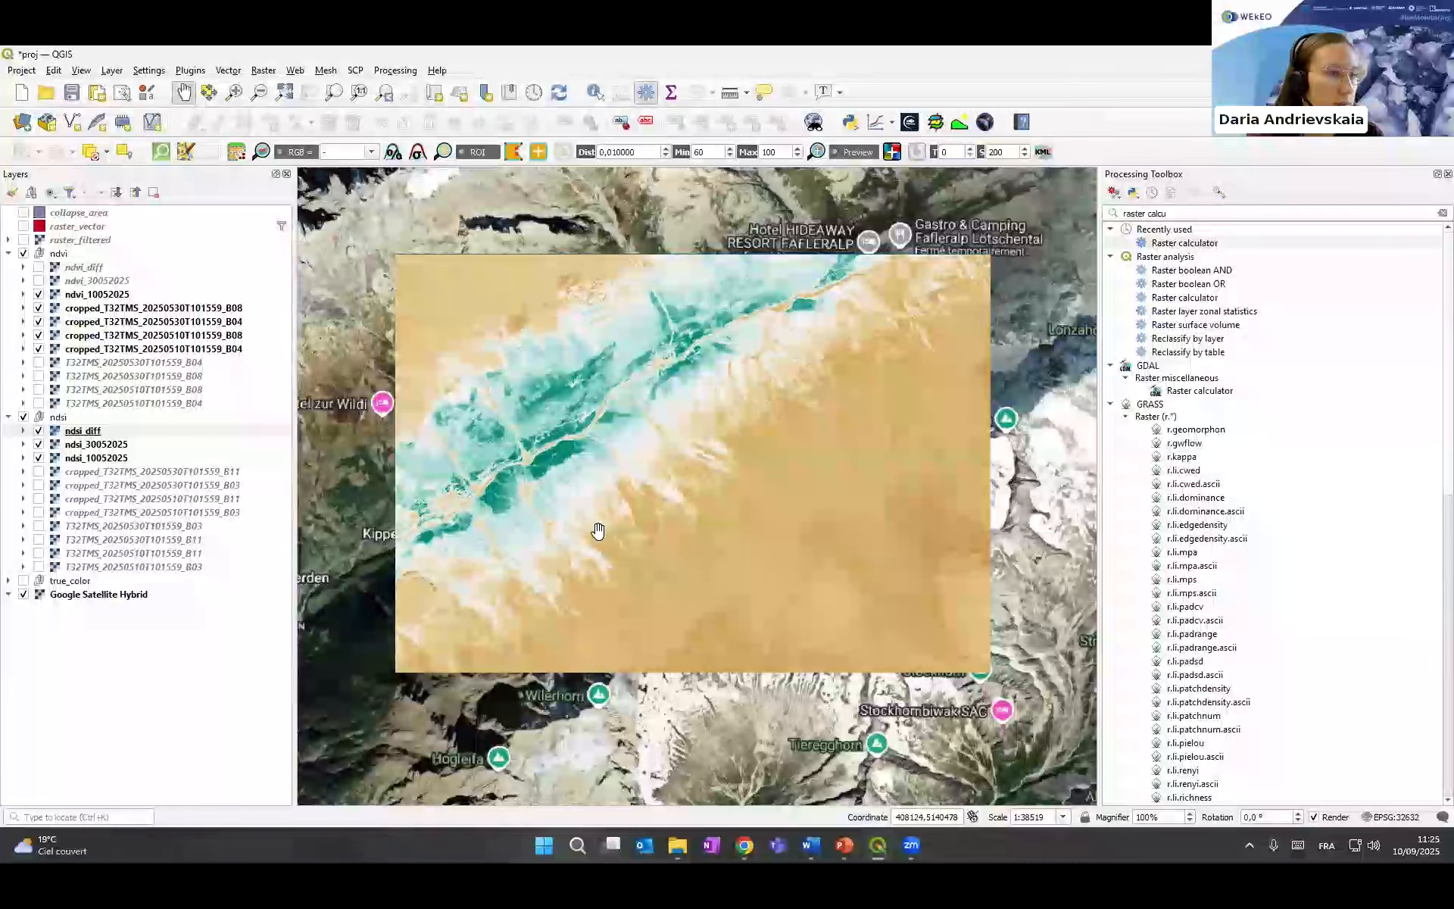
pyautogui.click(38, 281)
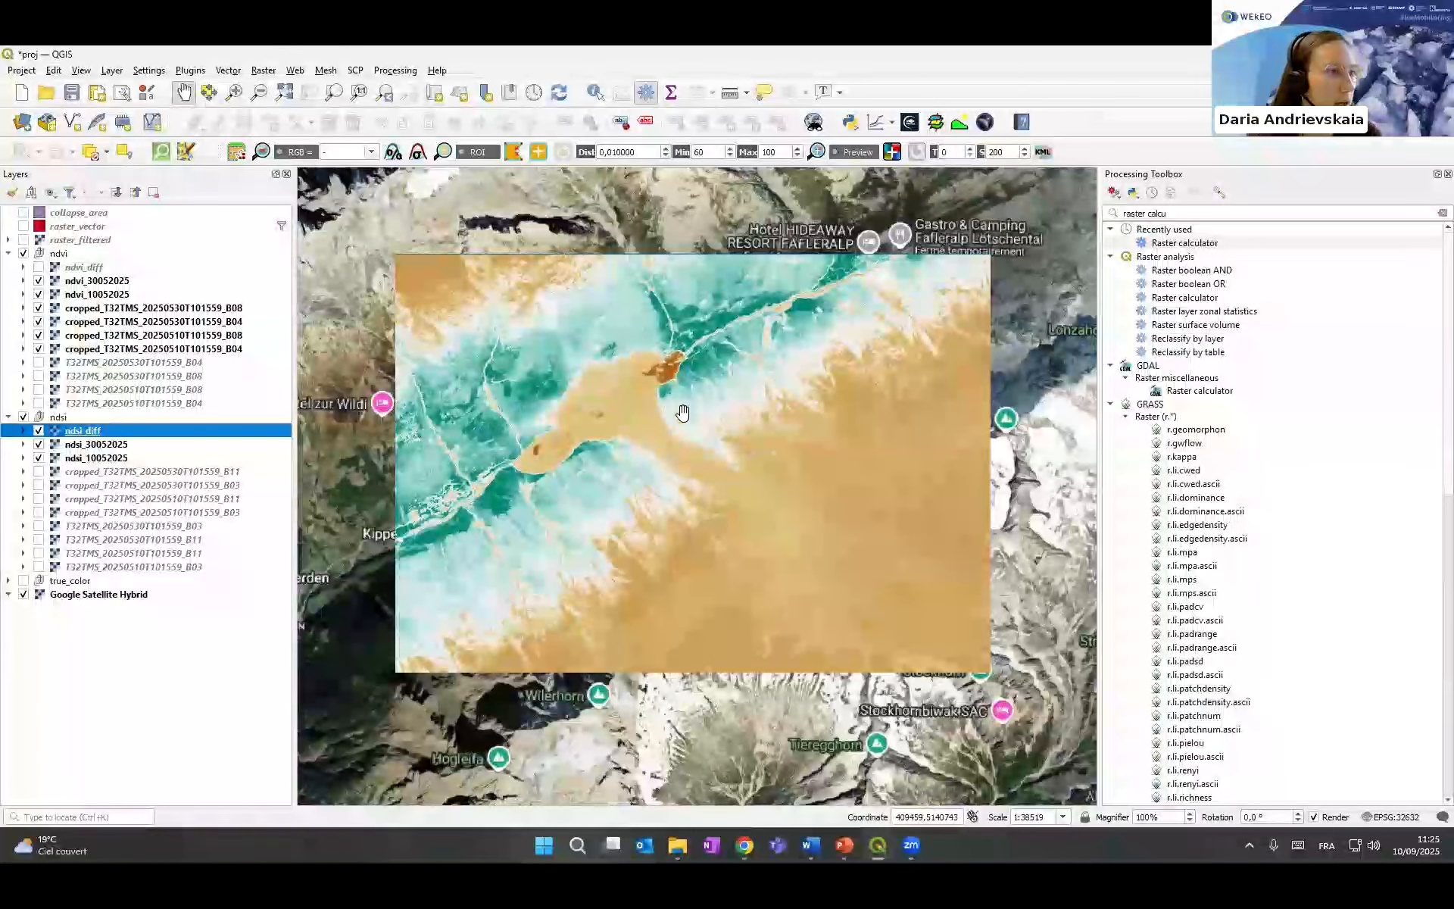
pyautogui.click(37, 267)
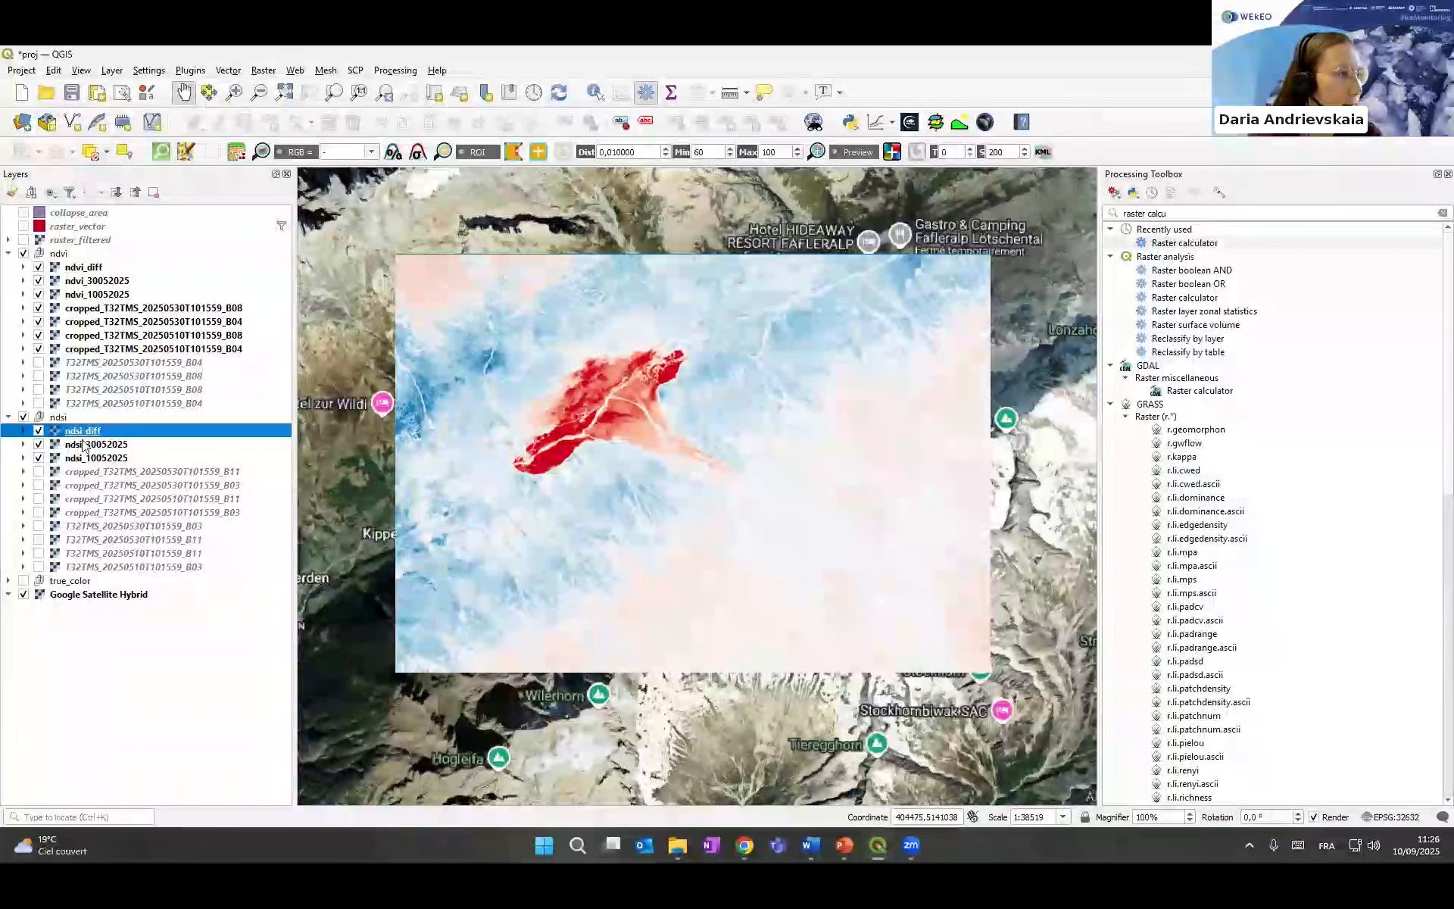
# - Hide the ndvi group and display the raster_filtered layer
pyautogui.click(24, 254)
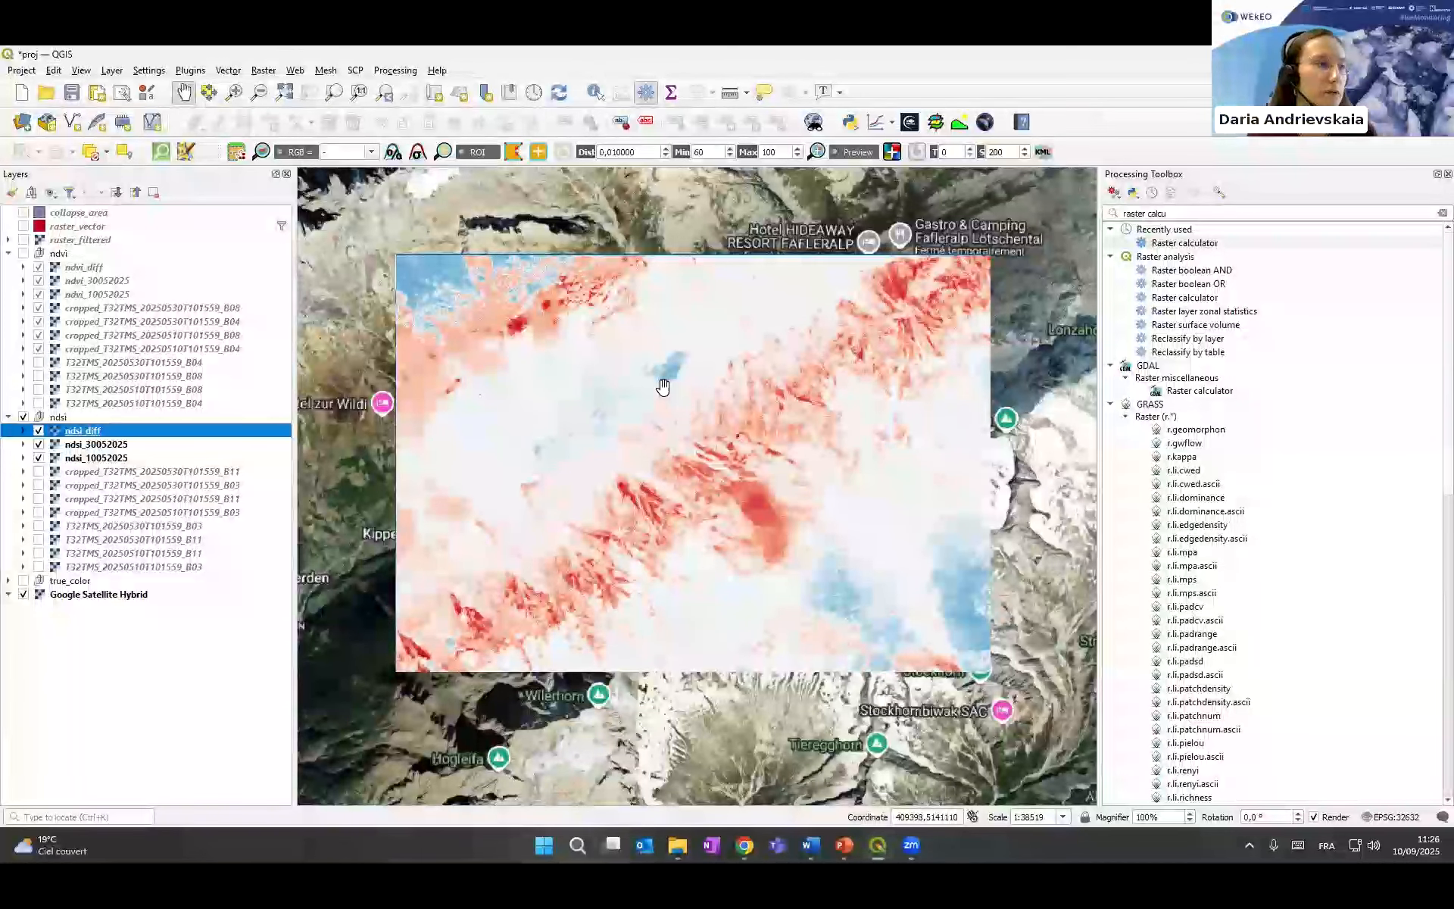
pyautogui.click(24, 240)
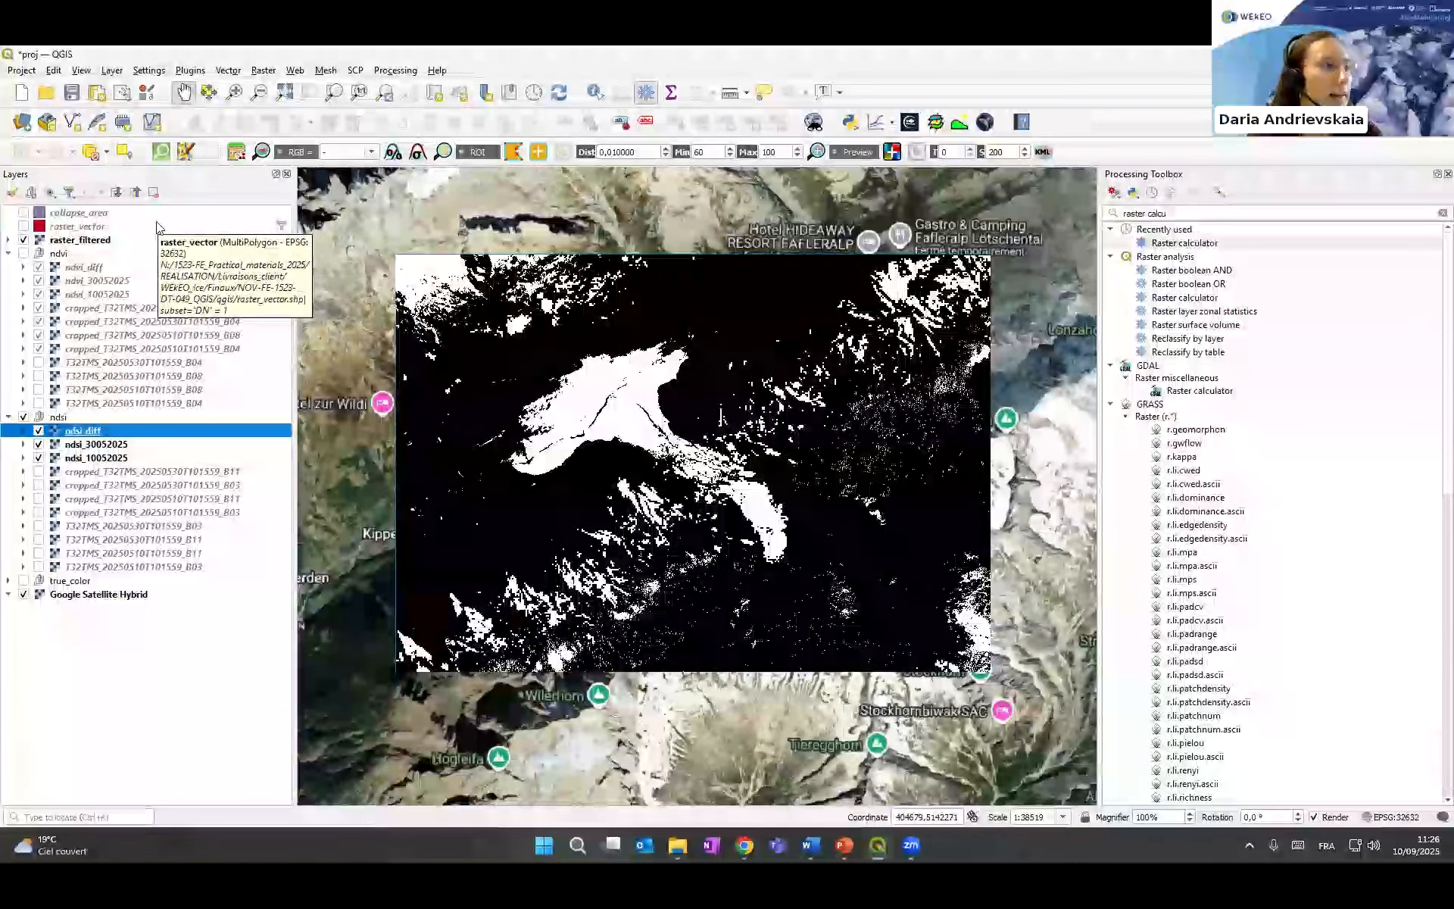
# - Open the Raster calculator and enter the expression "ndvi_diff@1" < -0.05 OR "ndsi_diff@1" < -0.5
pyautogui.doubleClick(1178, 243)
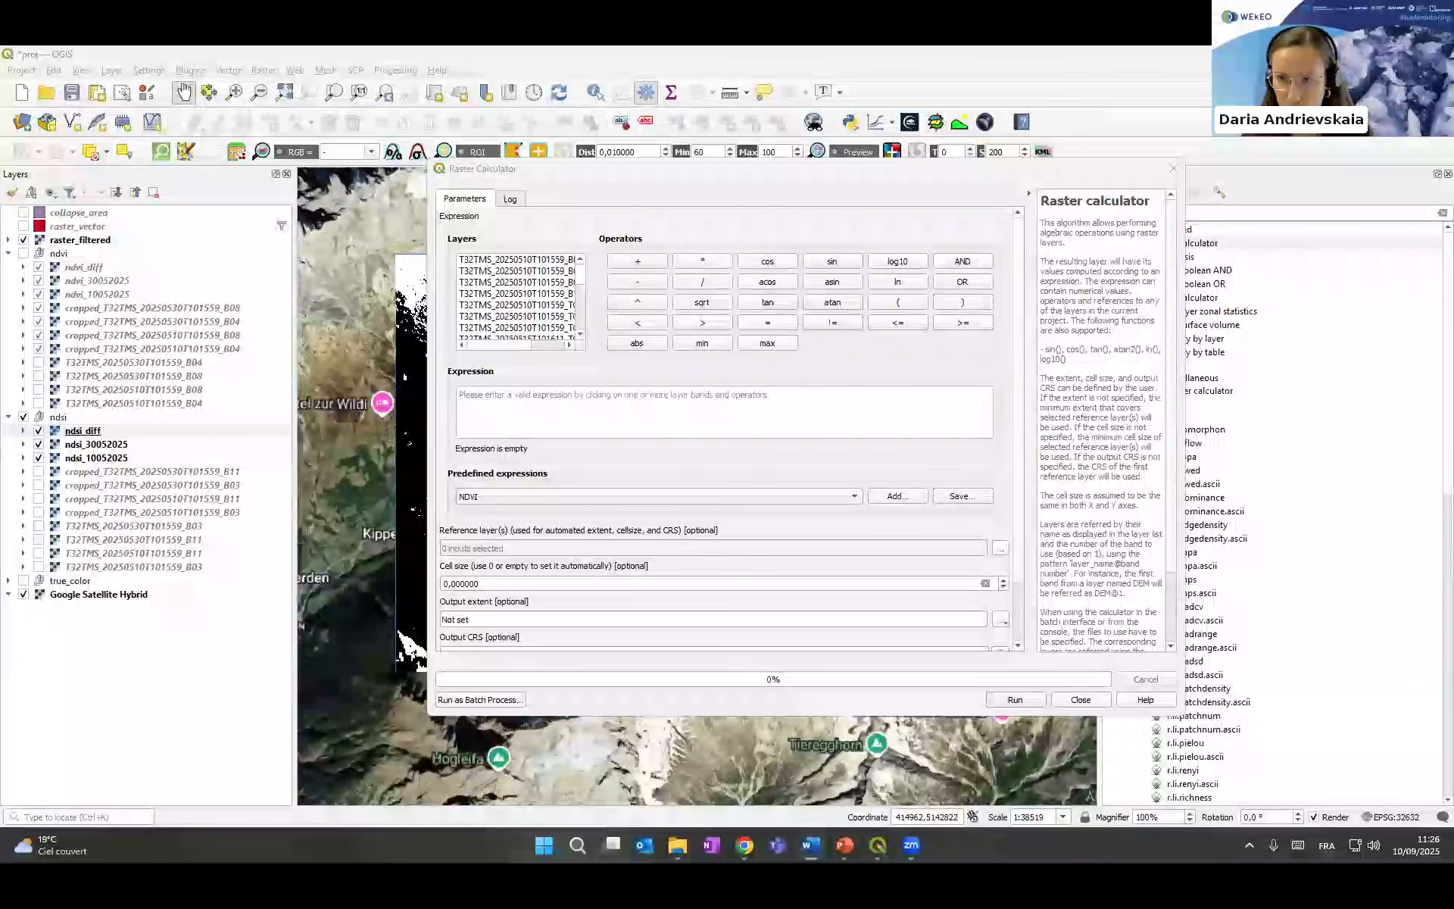
pyautogui.click(472, 394)
pyautogui.write('); "ndvi_diff@1" < -0.05 OR "ndsi_diff@1" < -0.5')
pyautogui.click(473, 394)
pyautogui.press('BackSpace')
pyautogui.press('BackSpace')
pyautogui.press('BackSpace')
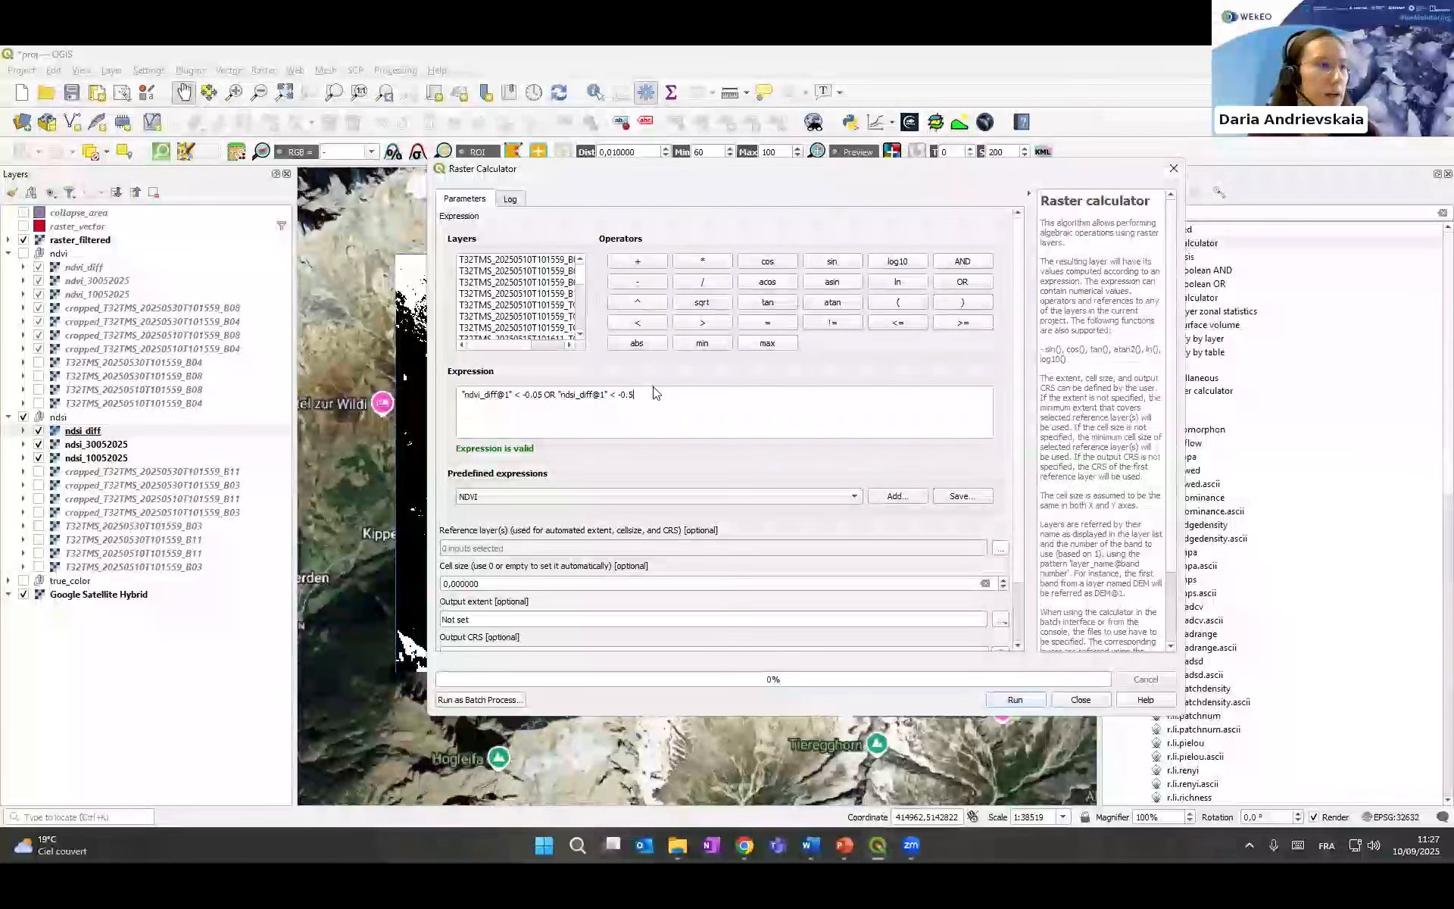
pyautogui.click(472, 396)
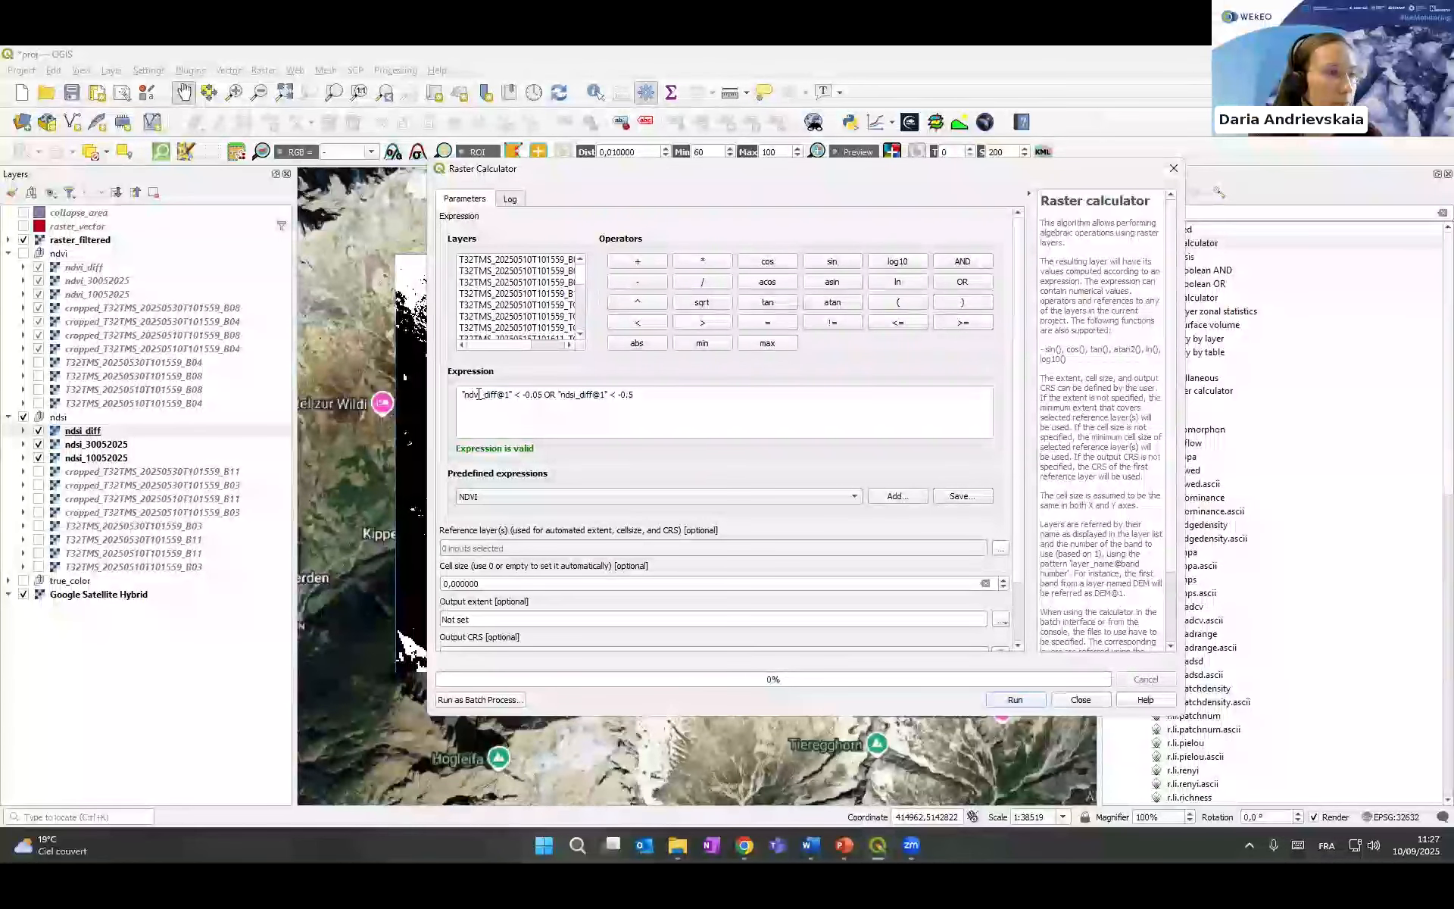
# - Examine the ndvi_diff and ndsi_diff conditions of the expression and close the Raster calculator without running it
pyautogui.moveTo(462, 395); pyautogui.dragTo(544, 395)
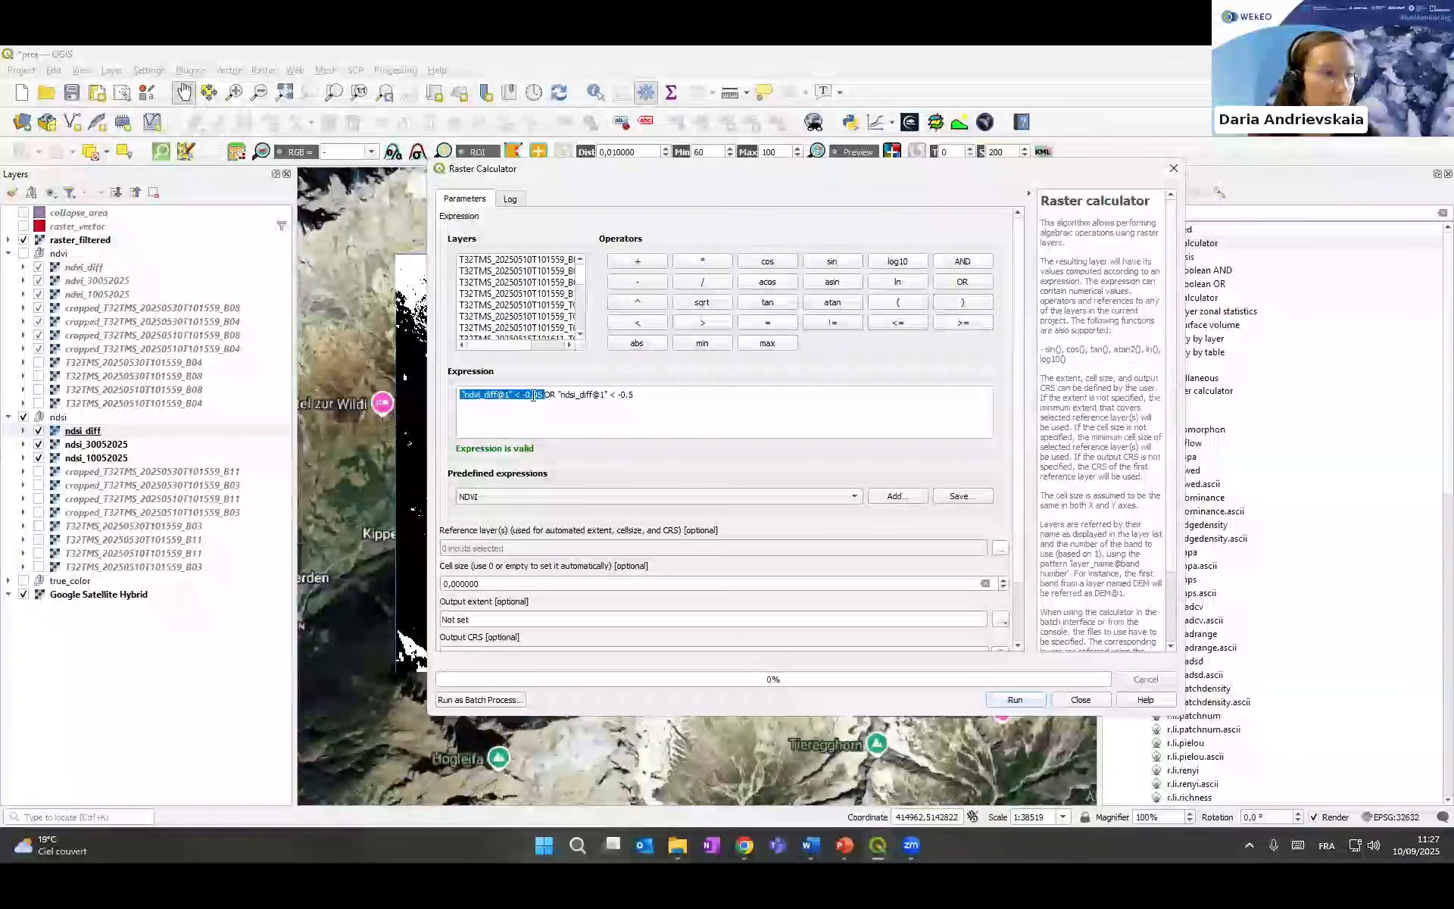
pyautogui.click(580, 392)
pyautogui.doubleClick(580, 393)
pyautogui.moveTo(608, 395); pyautogui.dragTo(459, 395)
pyautogui.click(638, 422)
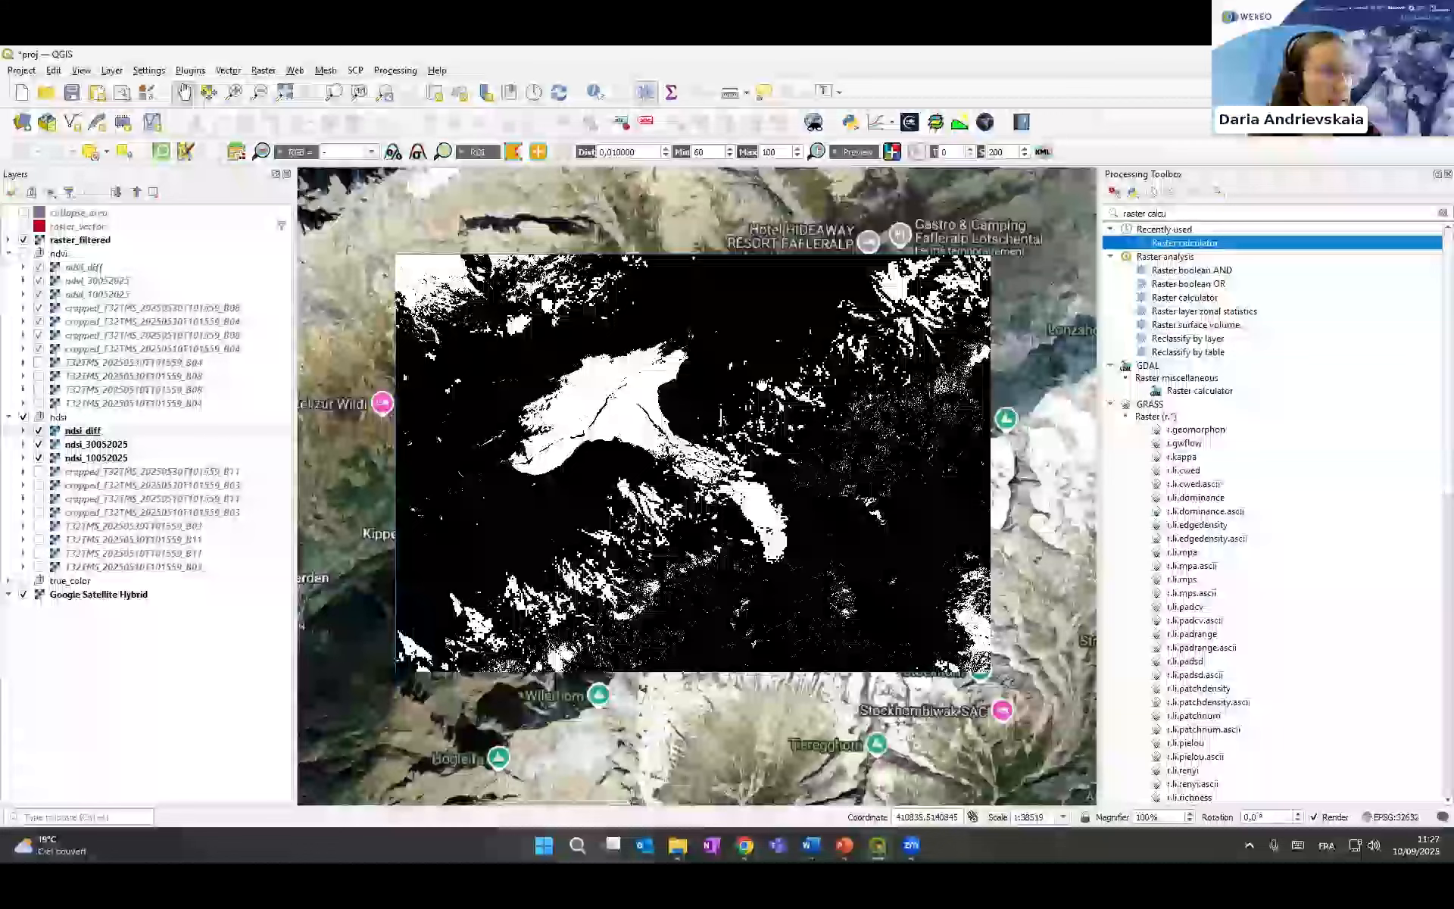
# - Open the Polygonize (Raster to Vector) tool, look at its input layer setting, and close it without running
pyautogui.moveTo(682, 462); pyautogui.dragTo(687, 432)
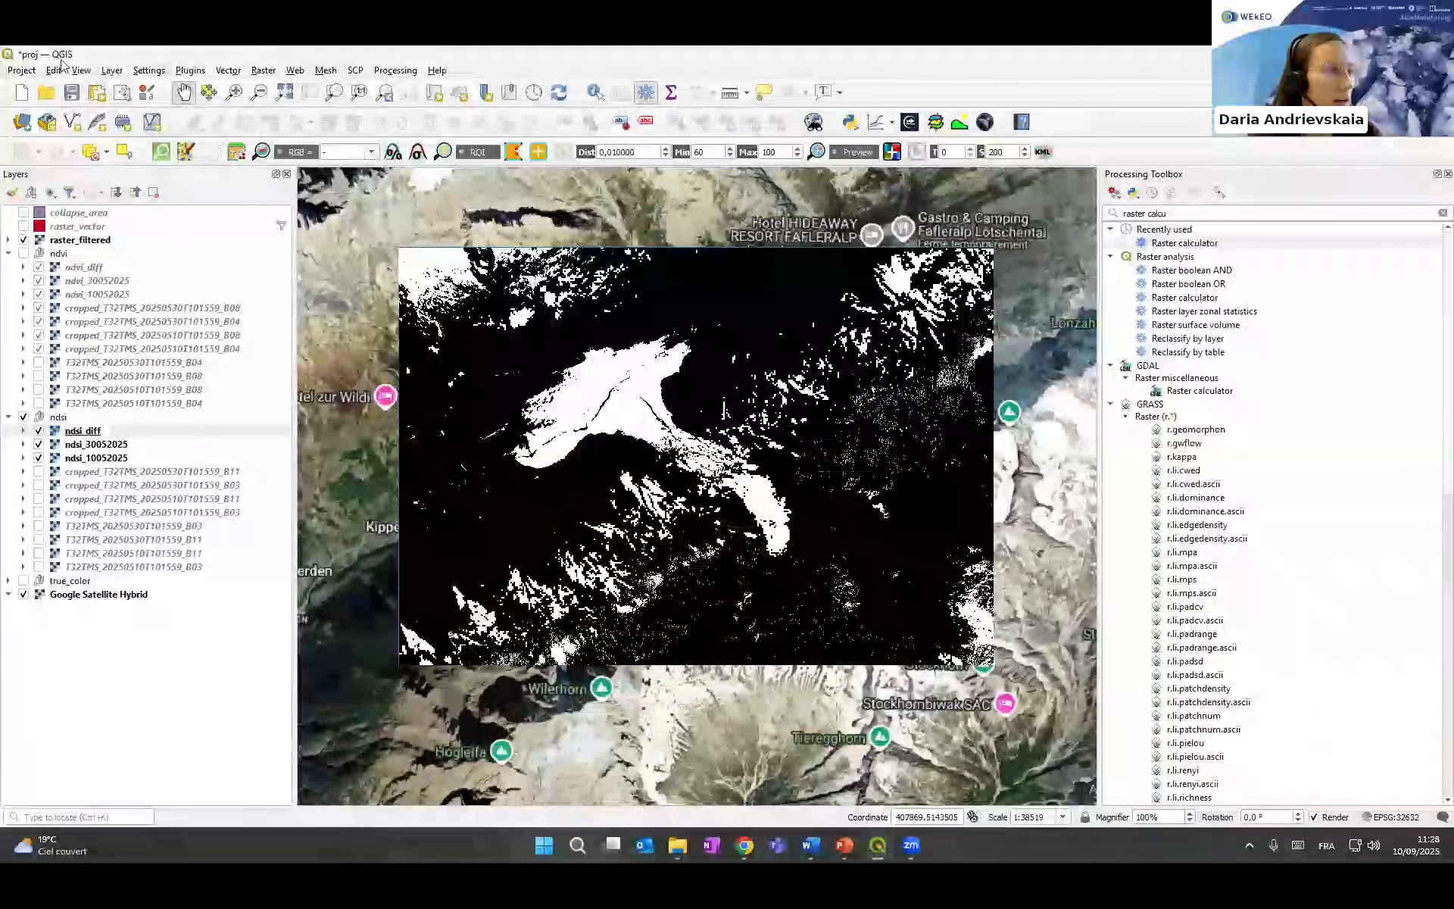
pyautogui.click(265, 70)
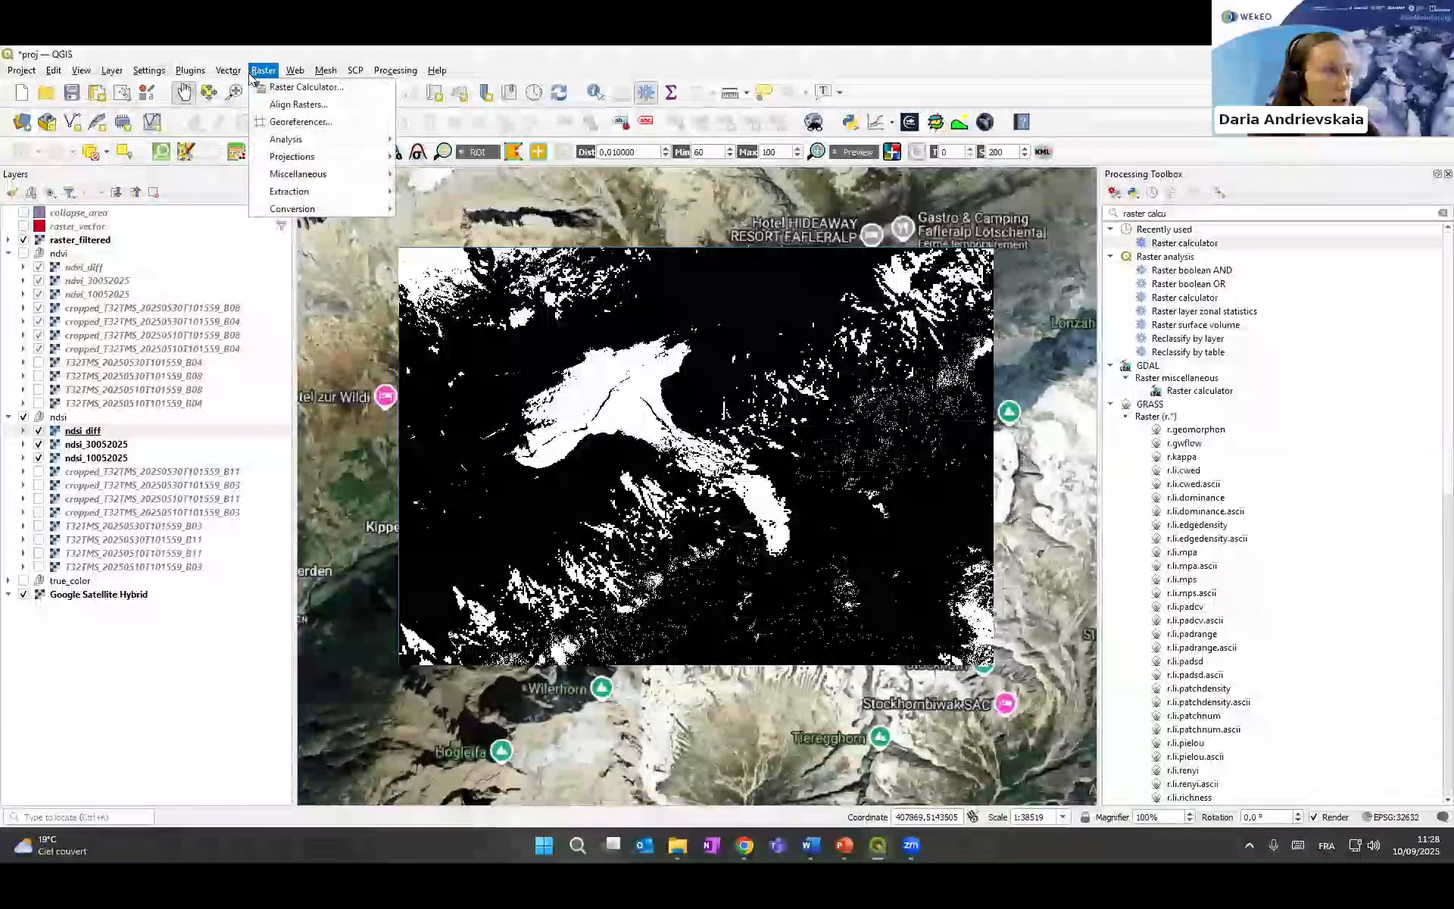
pyautogui.moveTo(310, 208)
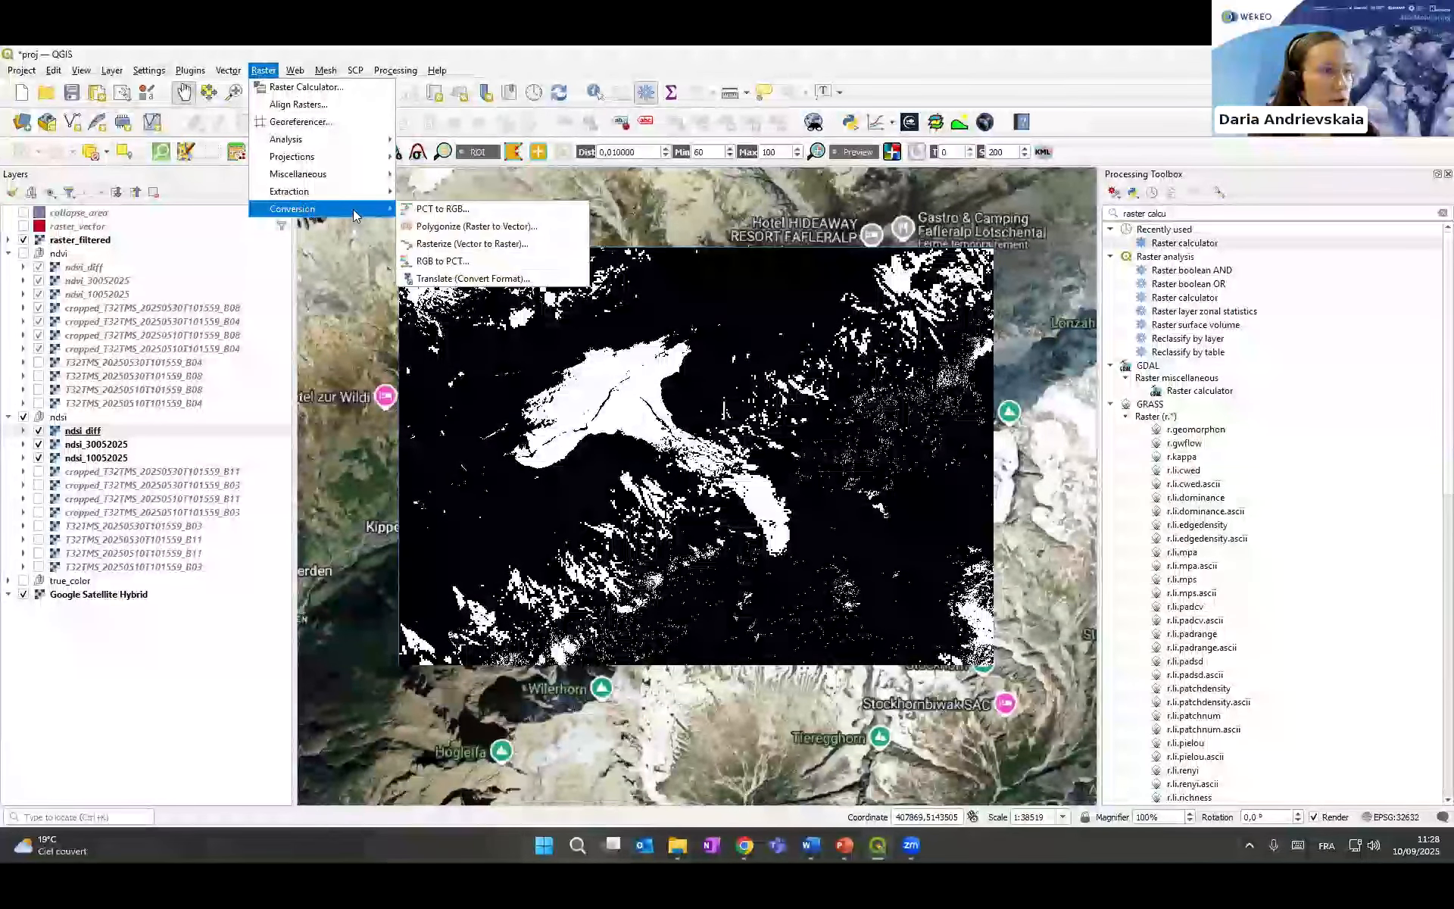
pyautogui.click(453, 225)
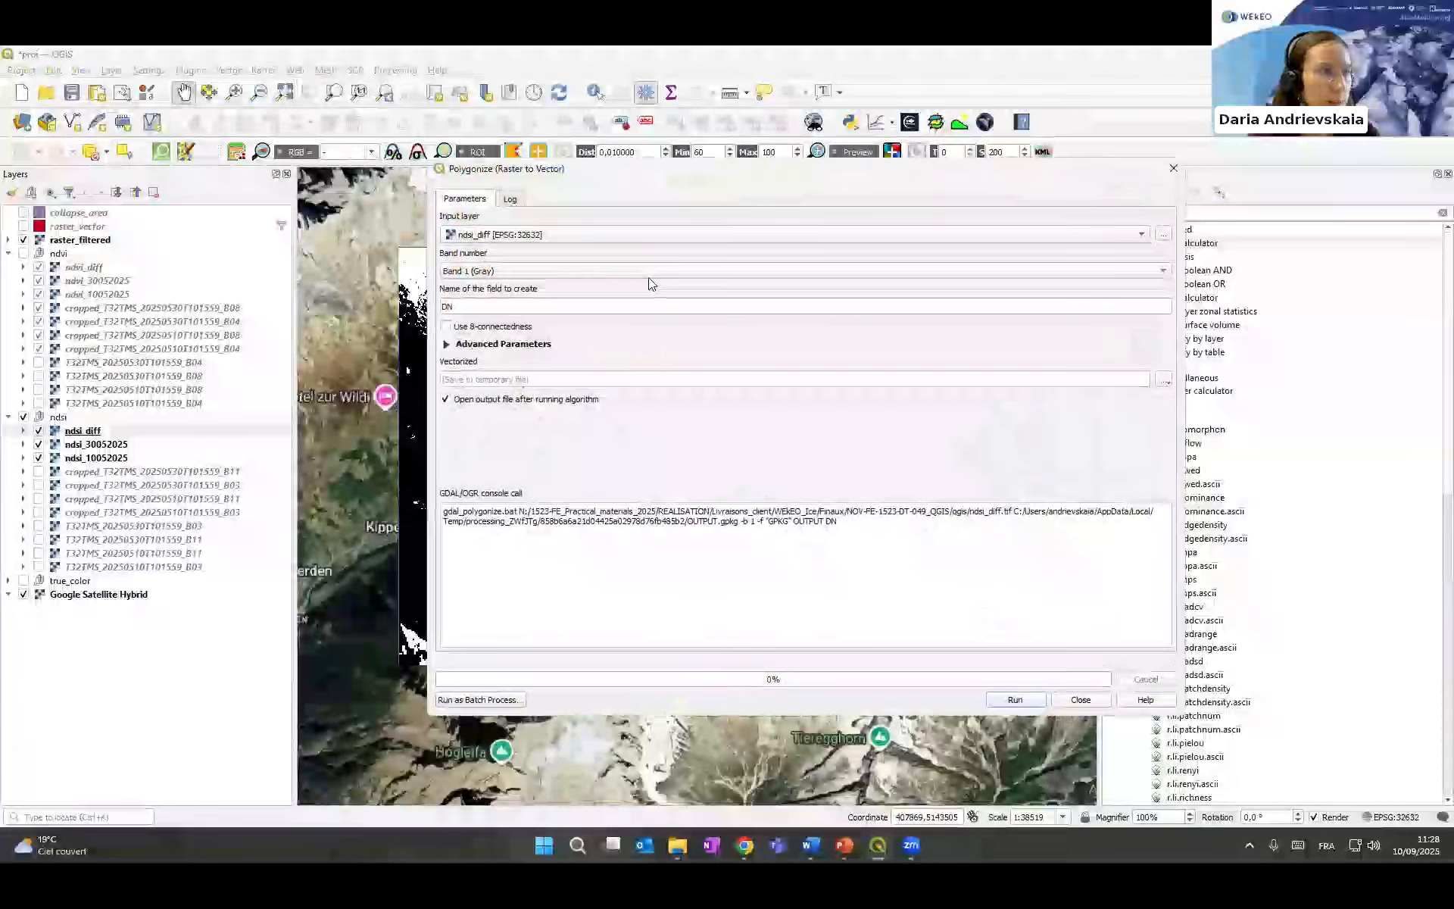
pyautogui.click(494, 236)
pyautogui.click(495, 236)
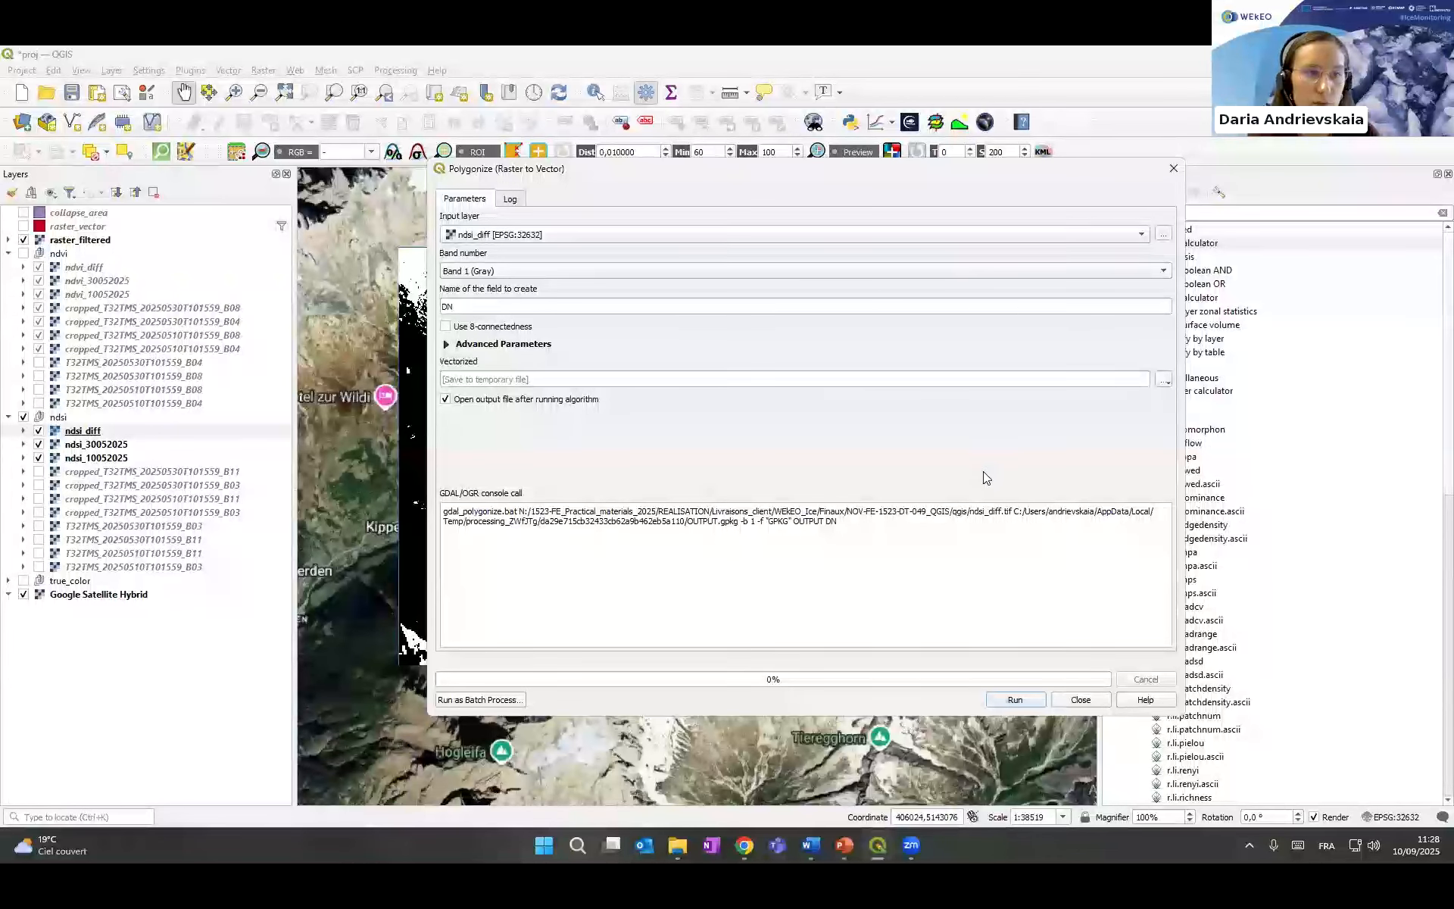
pyautogui.click(1170, 171)
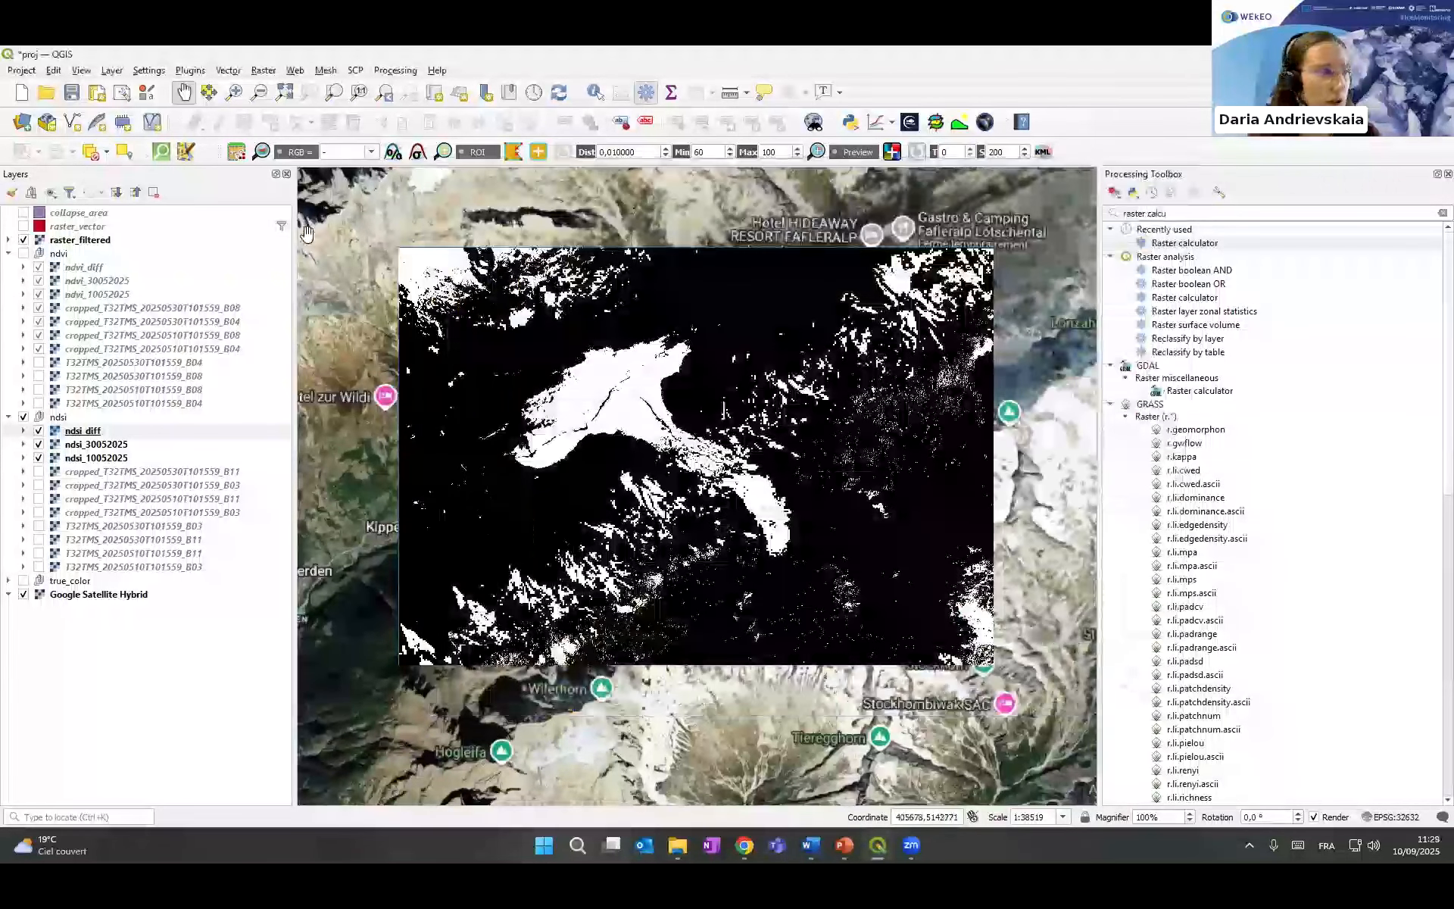
# - Display the raster_vector layer and hide the raster_filtered layer
pyautogui.click(24, 226)
pyautogui.click(23, 239)
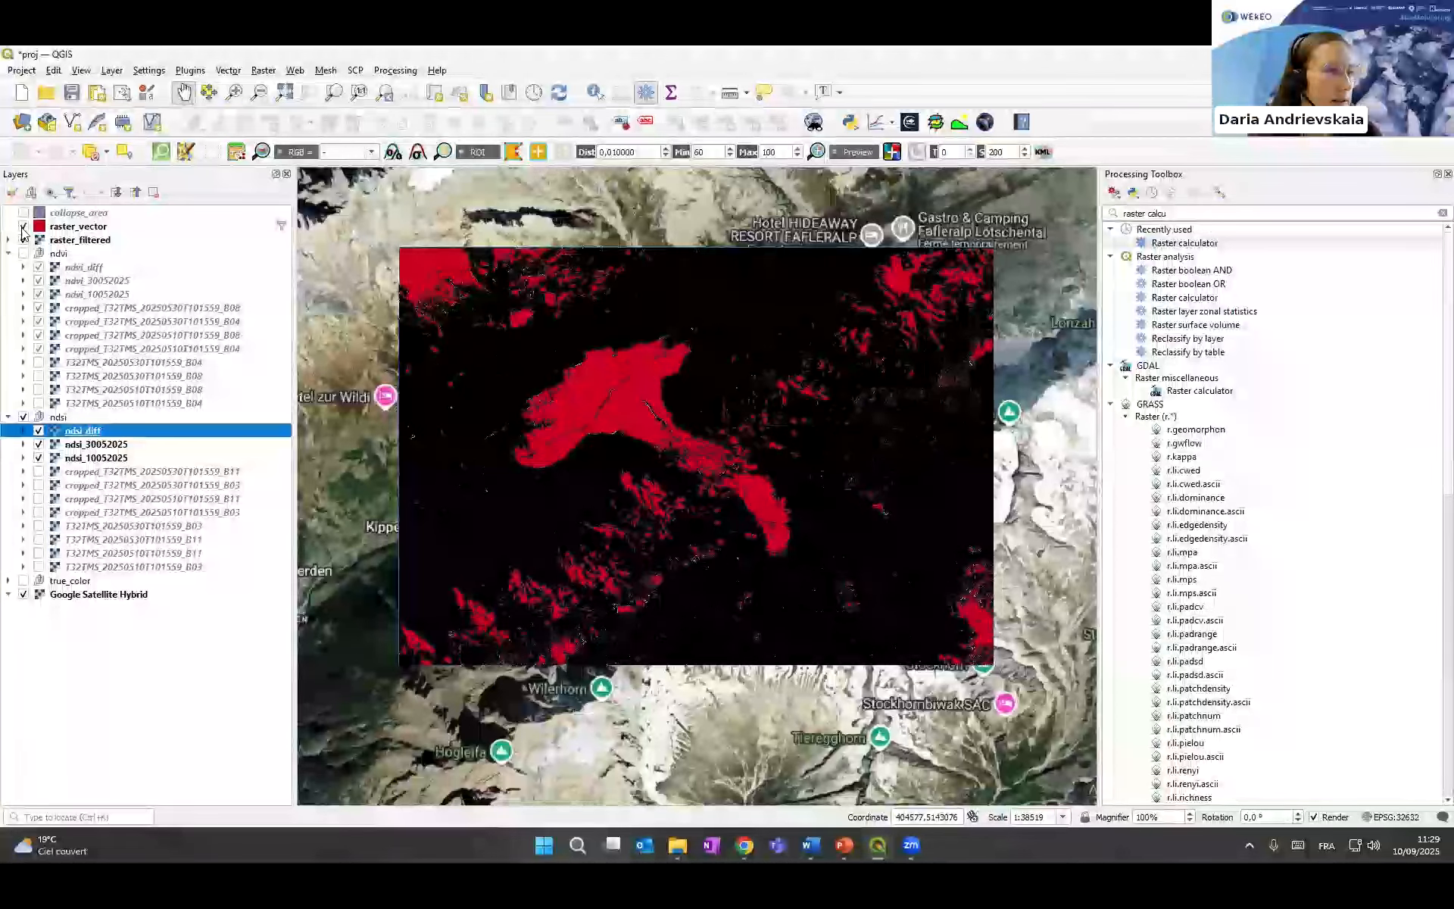
pyautogui.click(23, 239)
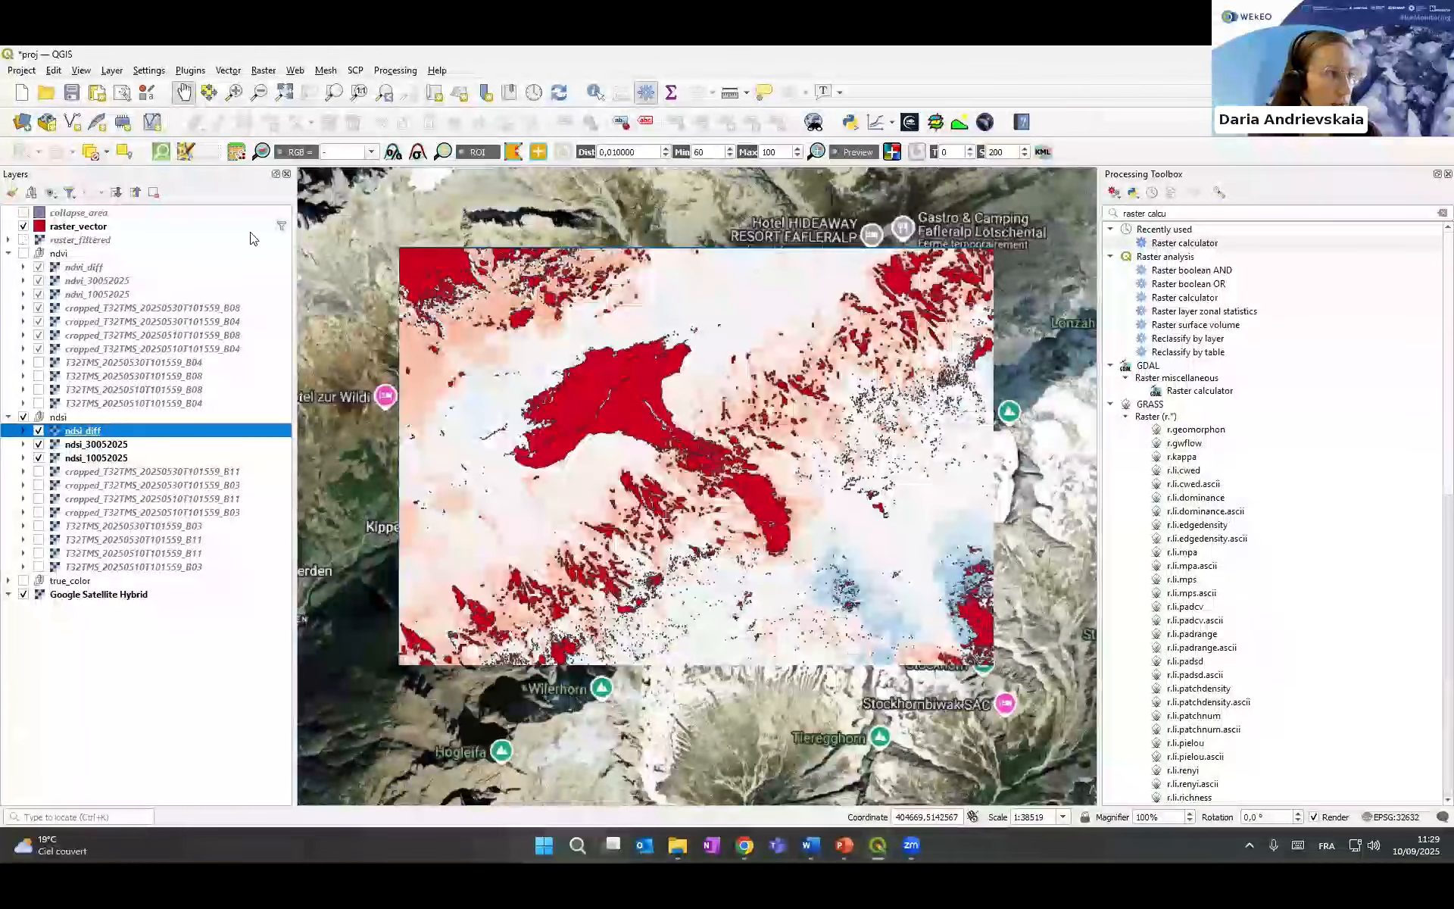
# - Clear the provider filter on raster_vector and compare the map with the unfiltered layer off and on
pyautogui.click(284, 226)
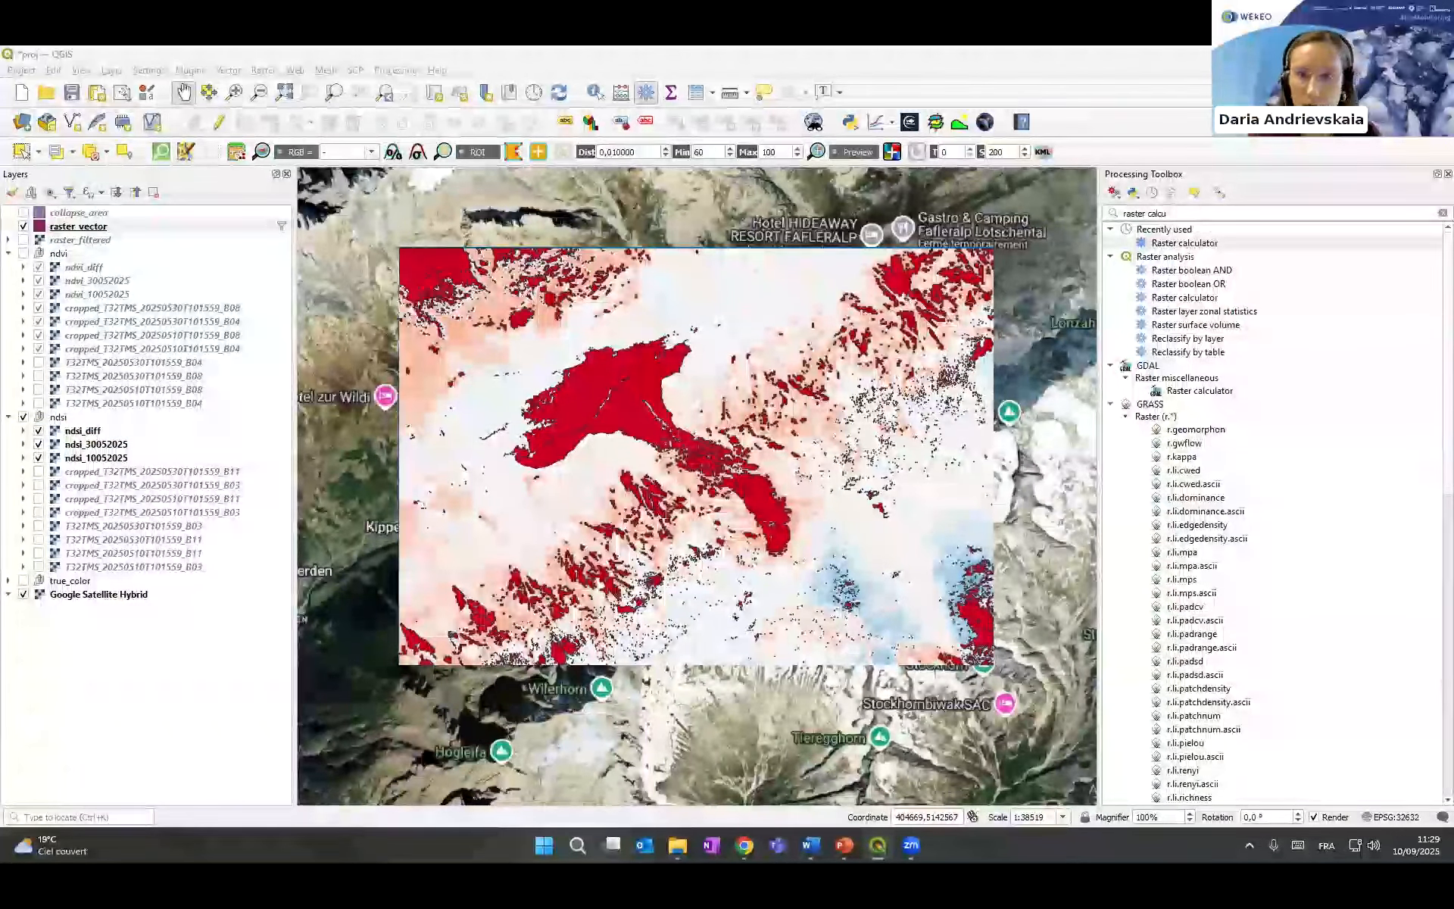
pyautogui.moveTo(640, 497); pyautogui.dragTo(501, 492)
pyautogui.click(736, 567)
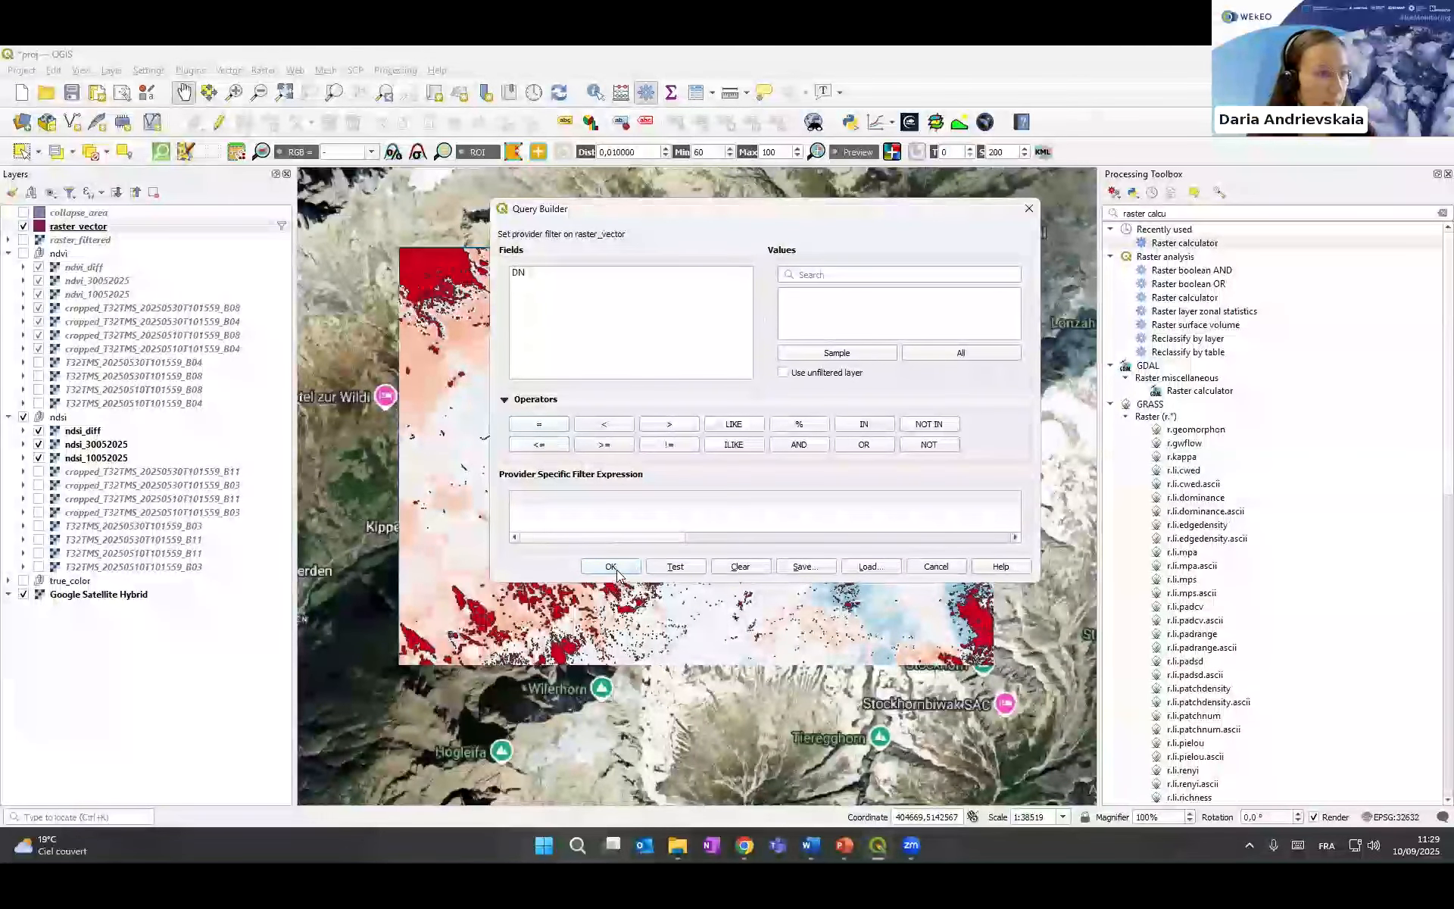
pyautogui.click(612, 568)
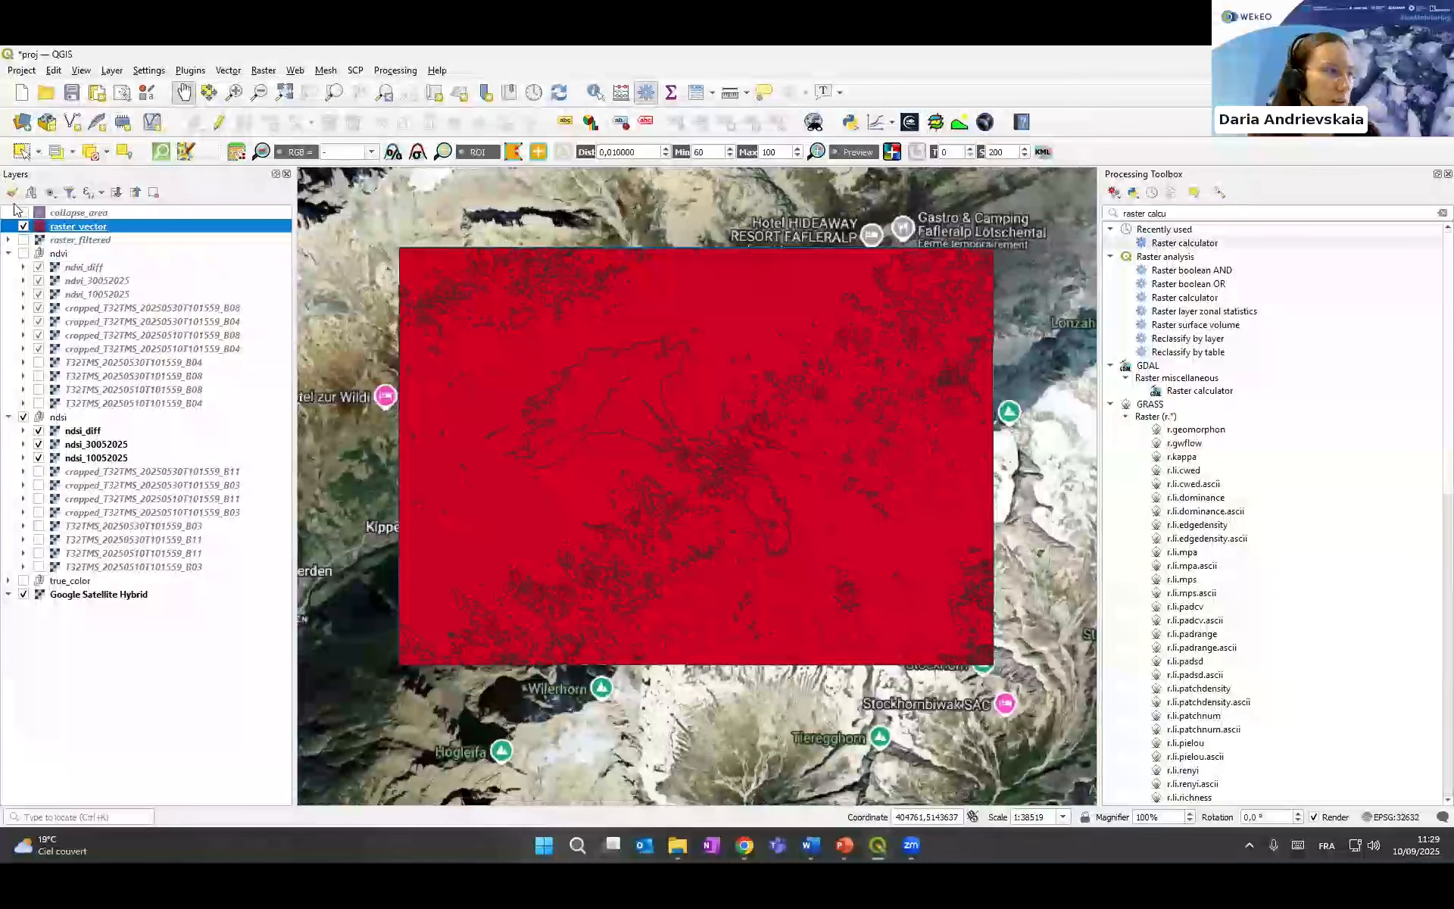
pyautogui.click(23, 226)
pyautogui.click(24, 227)
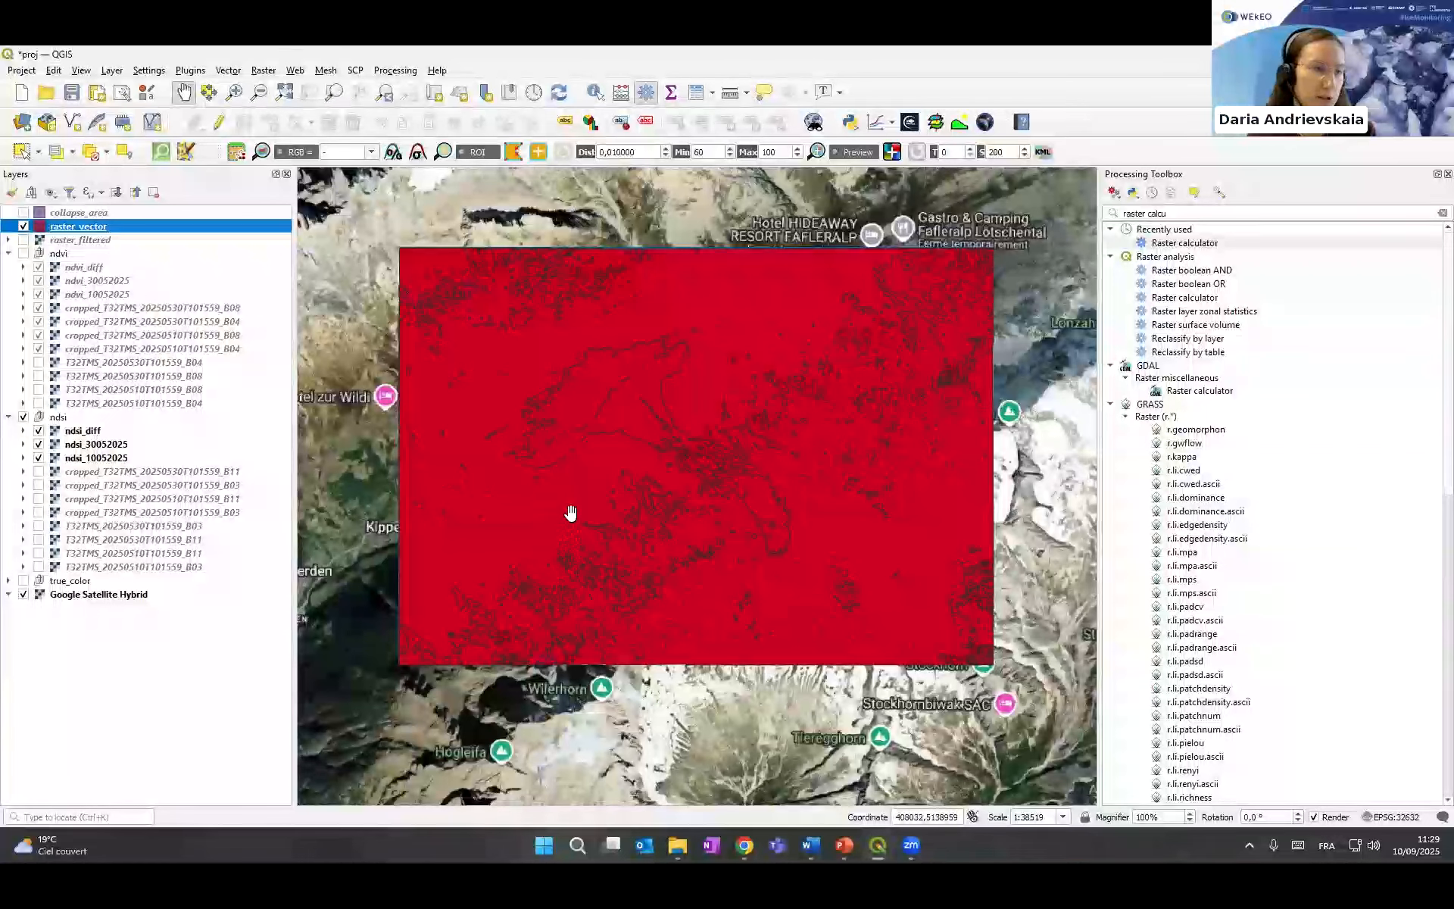
# - Filter raster_vector with the expression "DN" = 1 and hide the ndsi group
pyautogui.rightClick(151, 227)
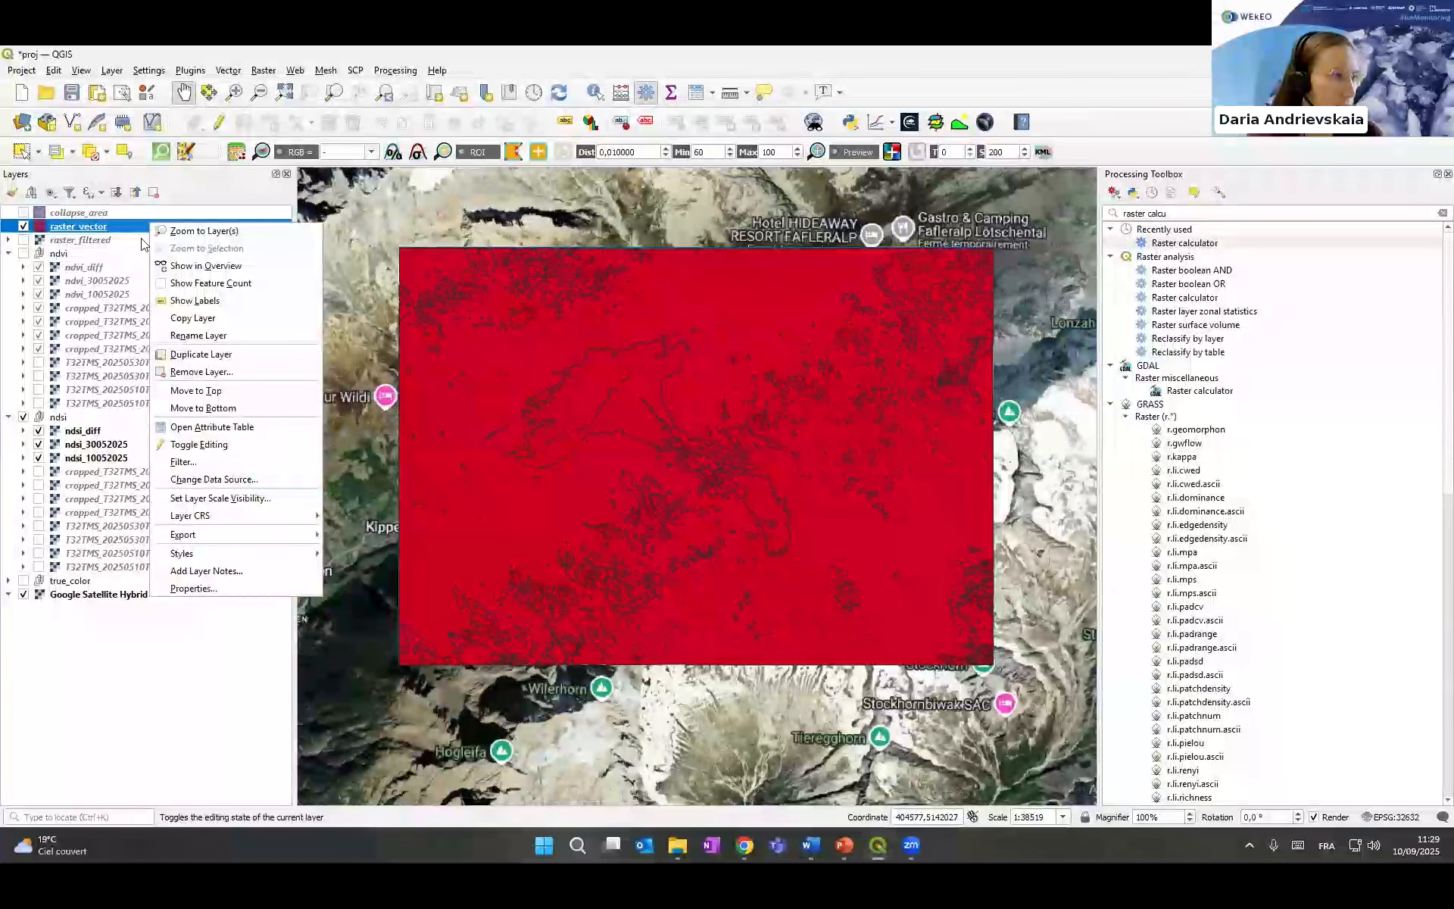
pyautogui.click(231, 466)
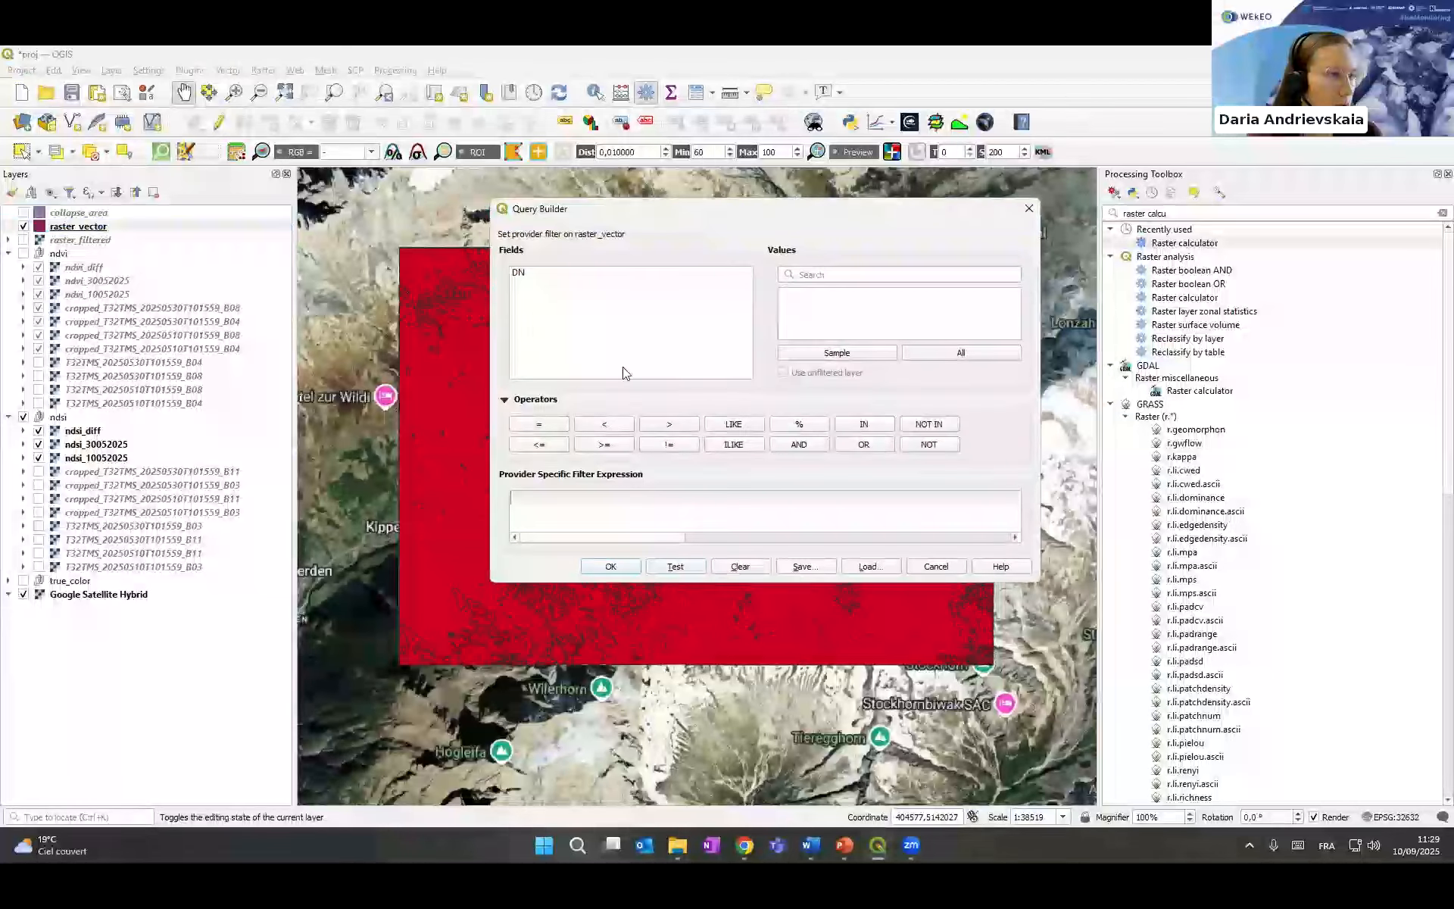
pyautogui.doubleClick(520, 281)
pyautogui.click(539, 424)
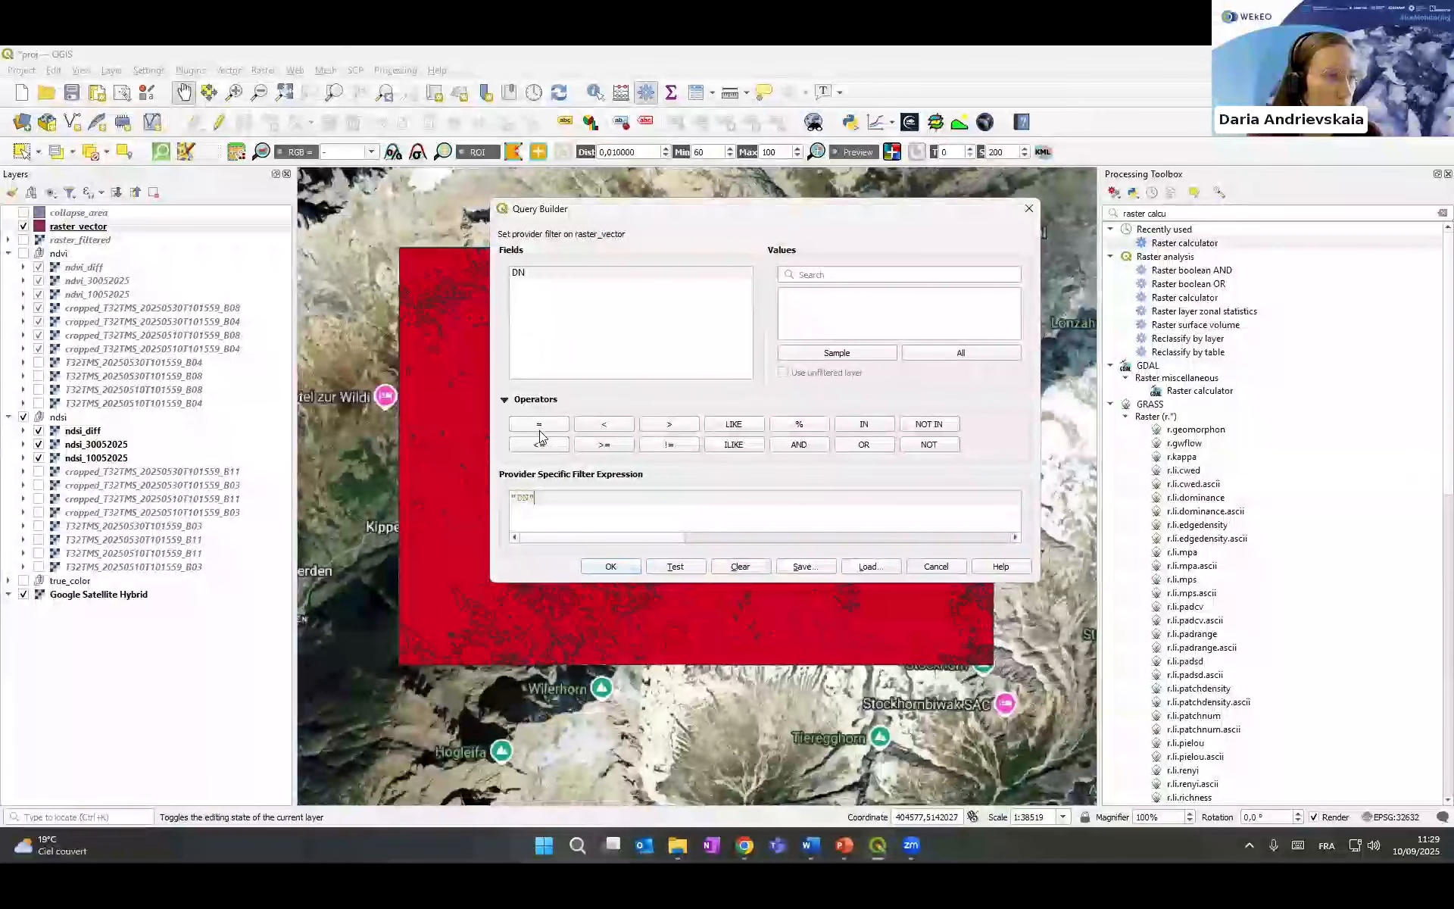
pyautogui.click(610, 566)
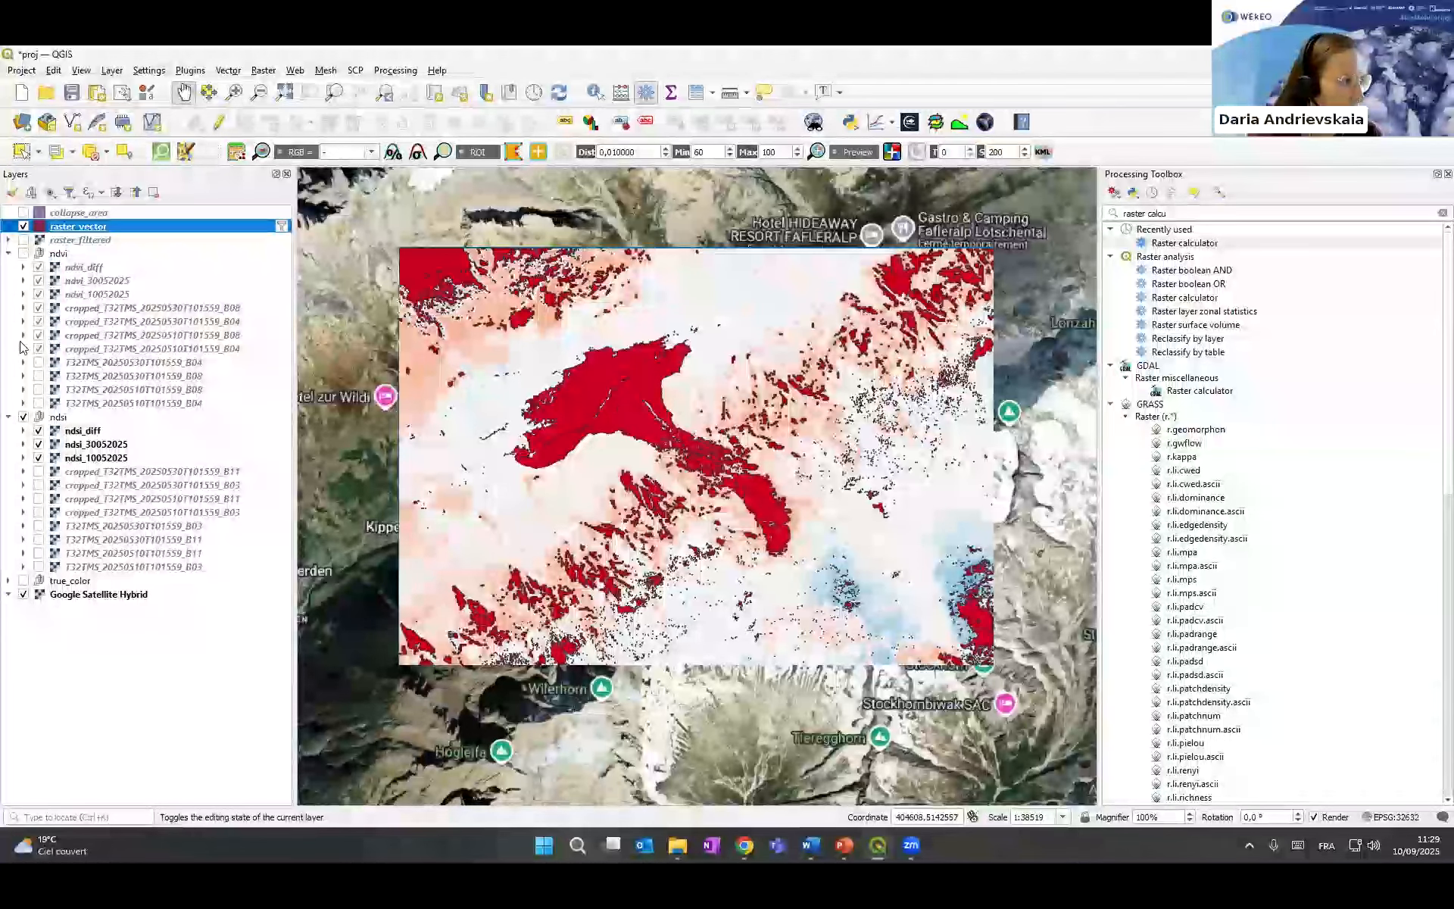
pyautogui.click(23, 416)
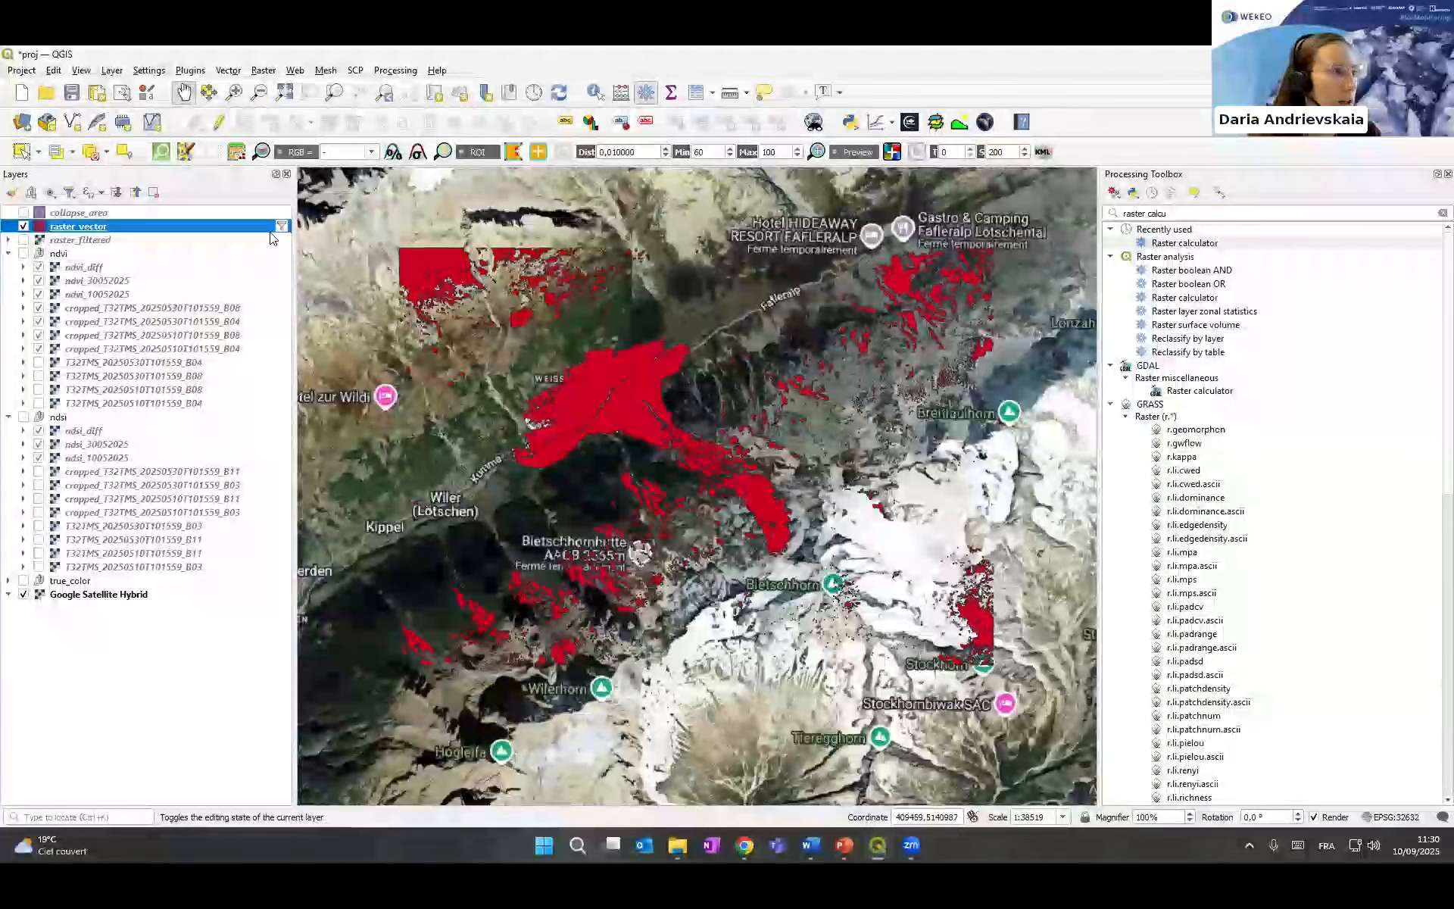
# - Check the DN values in the raster_vector attribute table and close the table
pyautogui.rightClick(179, 227)
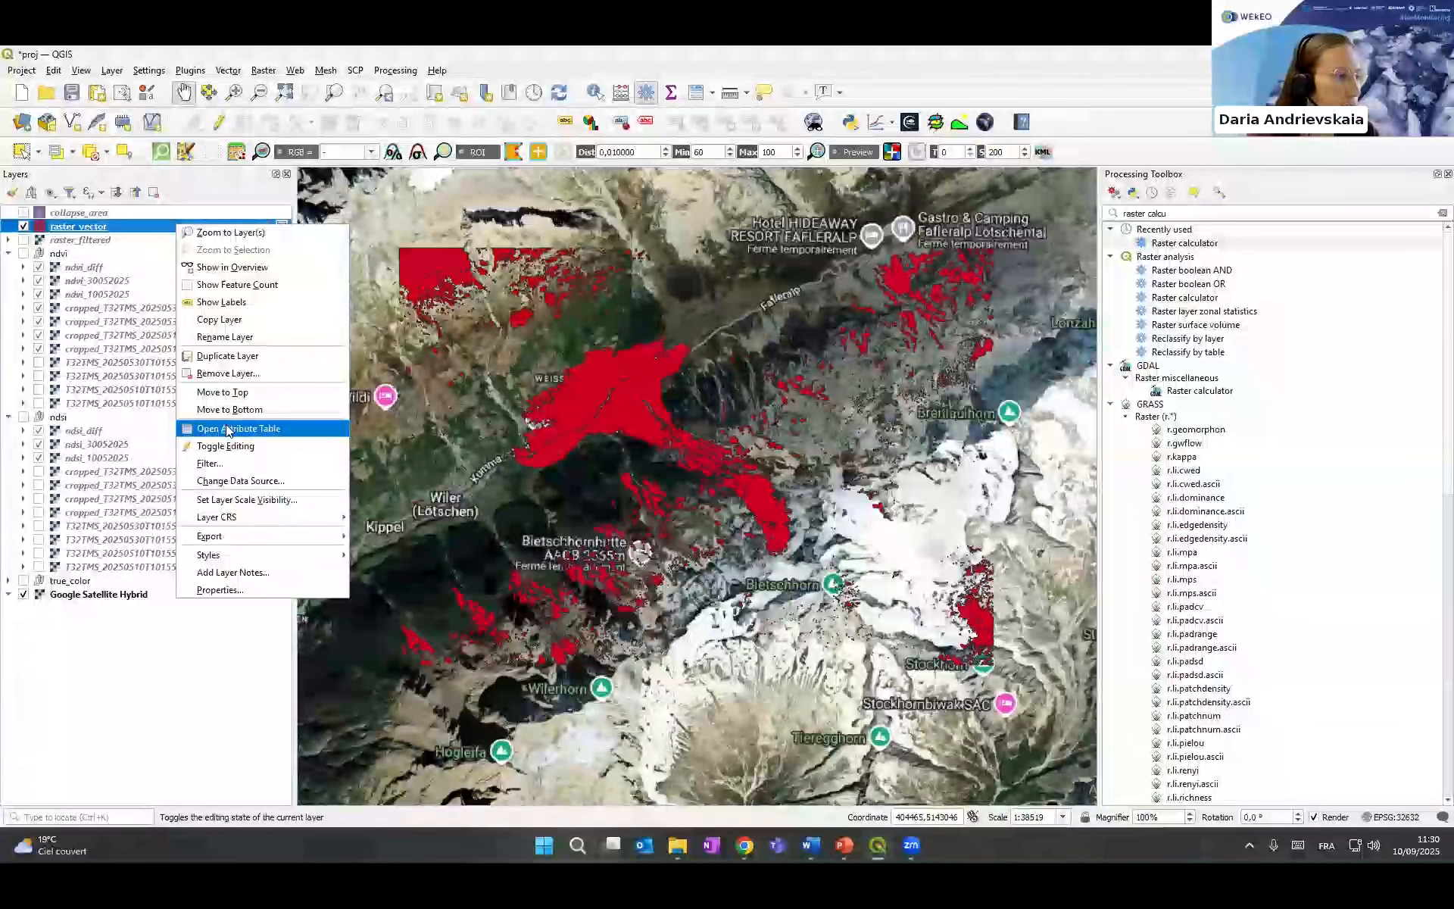
pyautogui.click(569, 412)
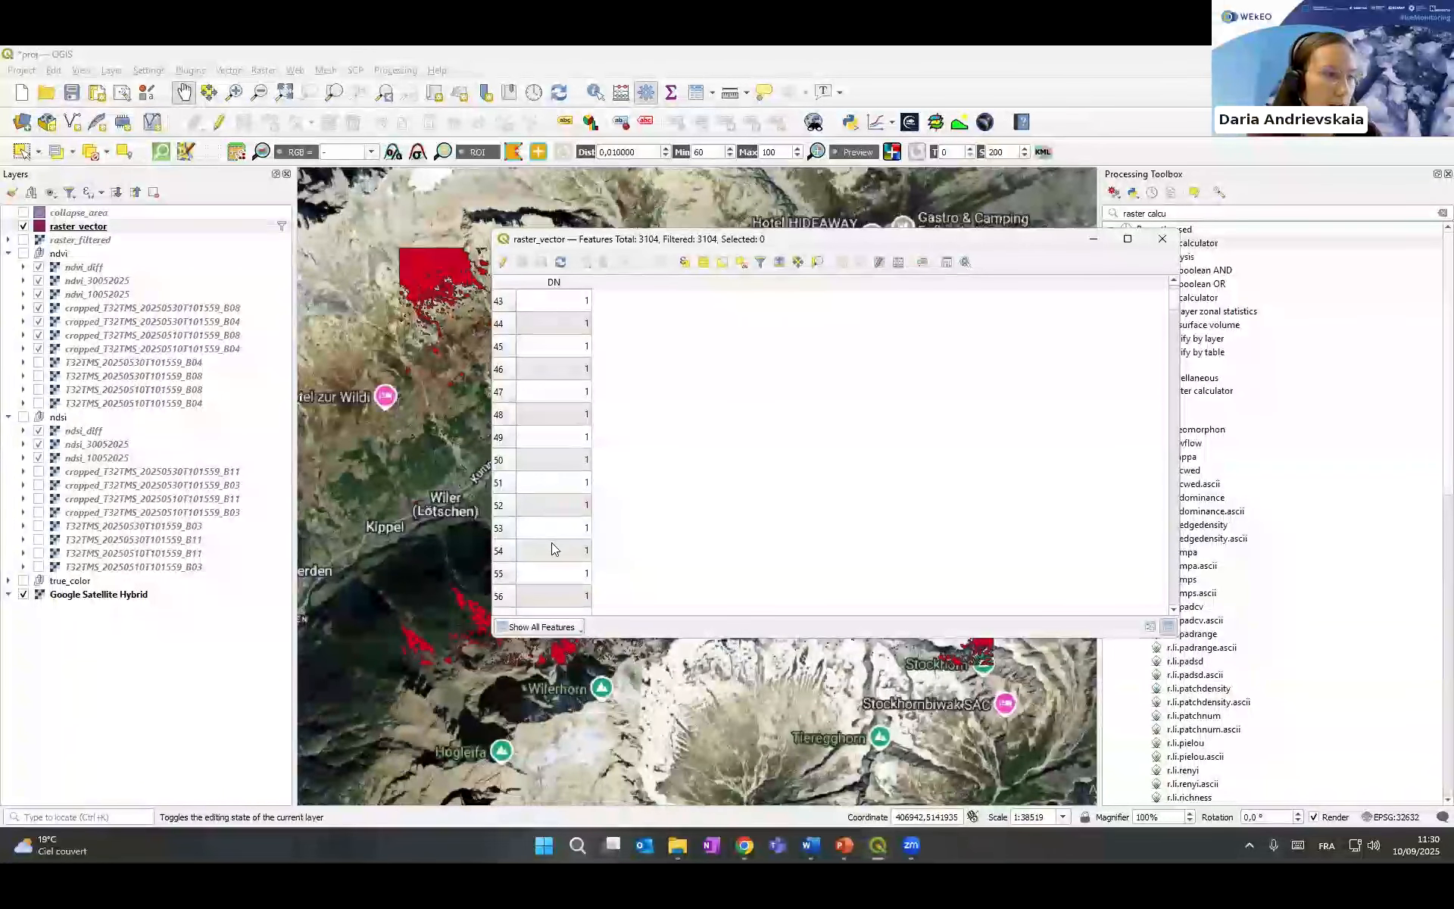
pyautogui.click(1162, 239)
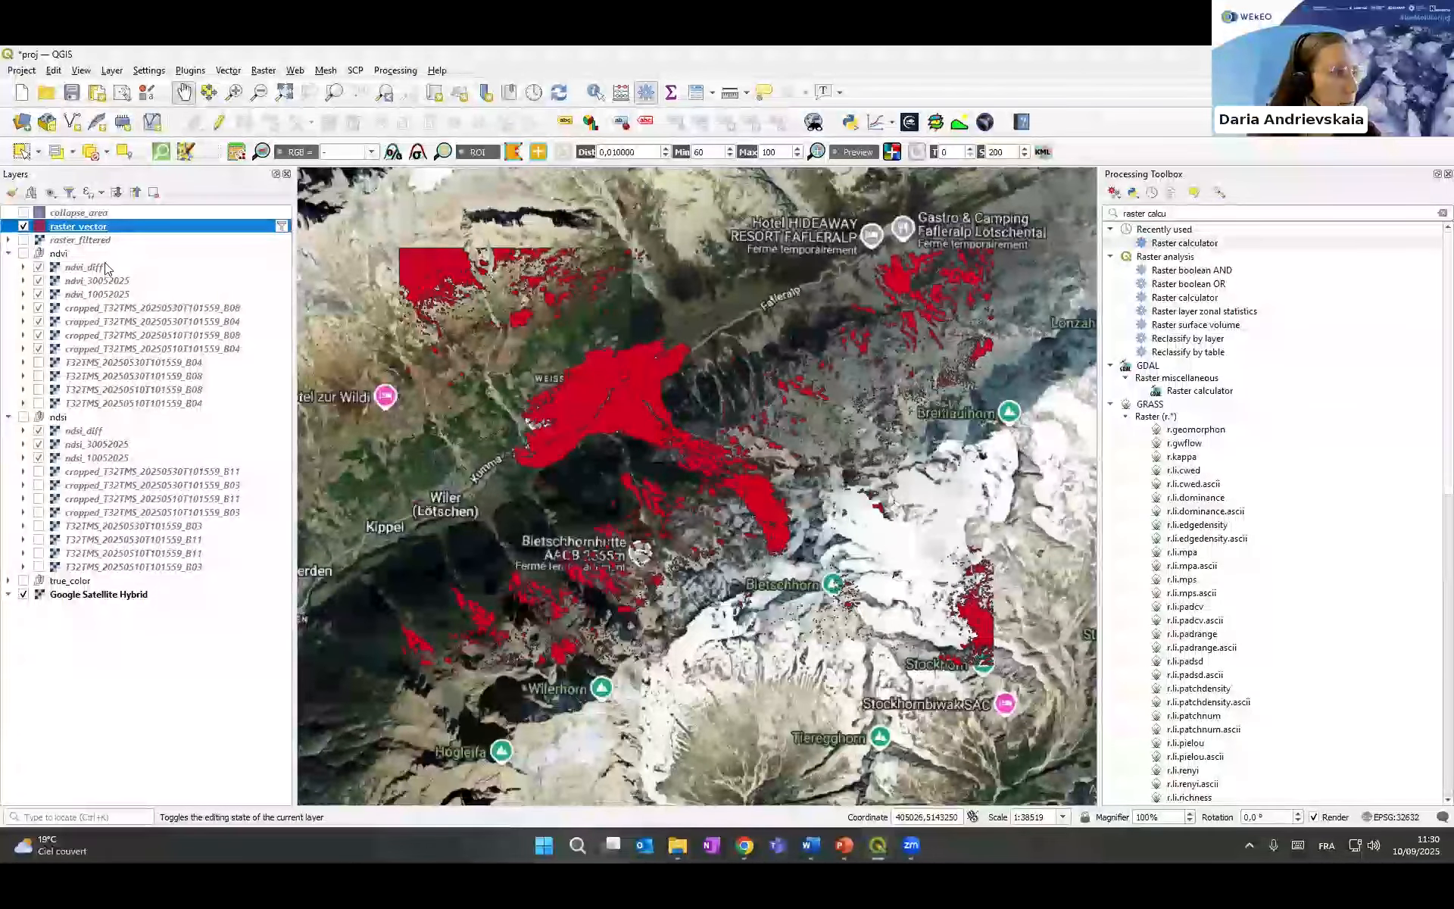
# - Select the large collapse polygon in the raster_vector layer and inspect its outline up close
pyautogui.moveTo(614, 417); pyautogui.dragTo(661, 406)
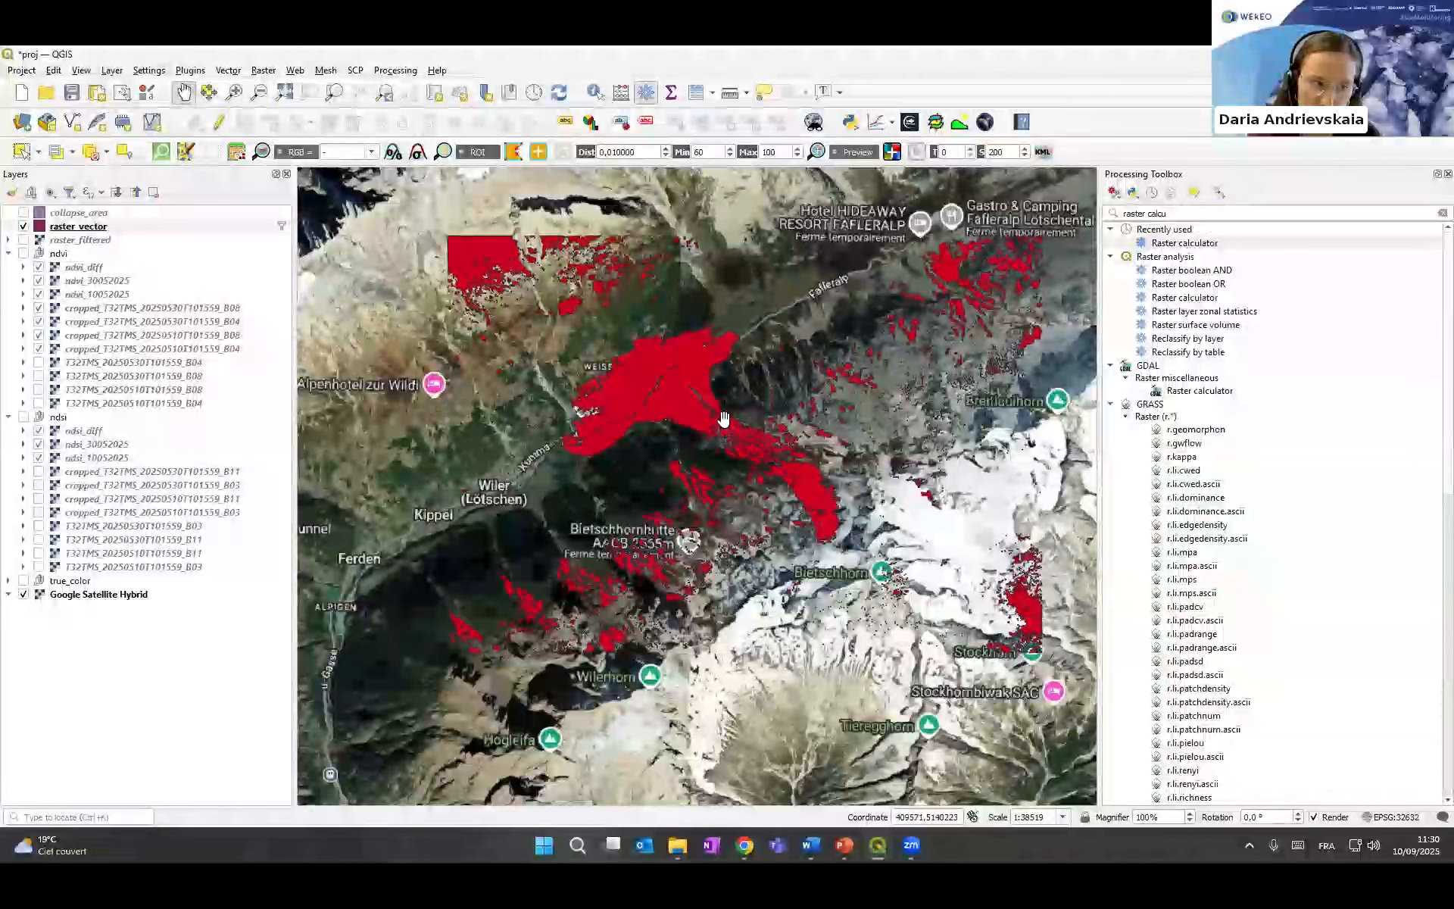
pyautogui.moveTo(723, 419); pyautogui.dragTo(716, 422)
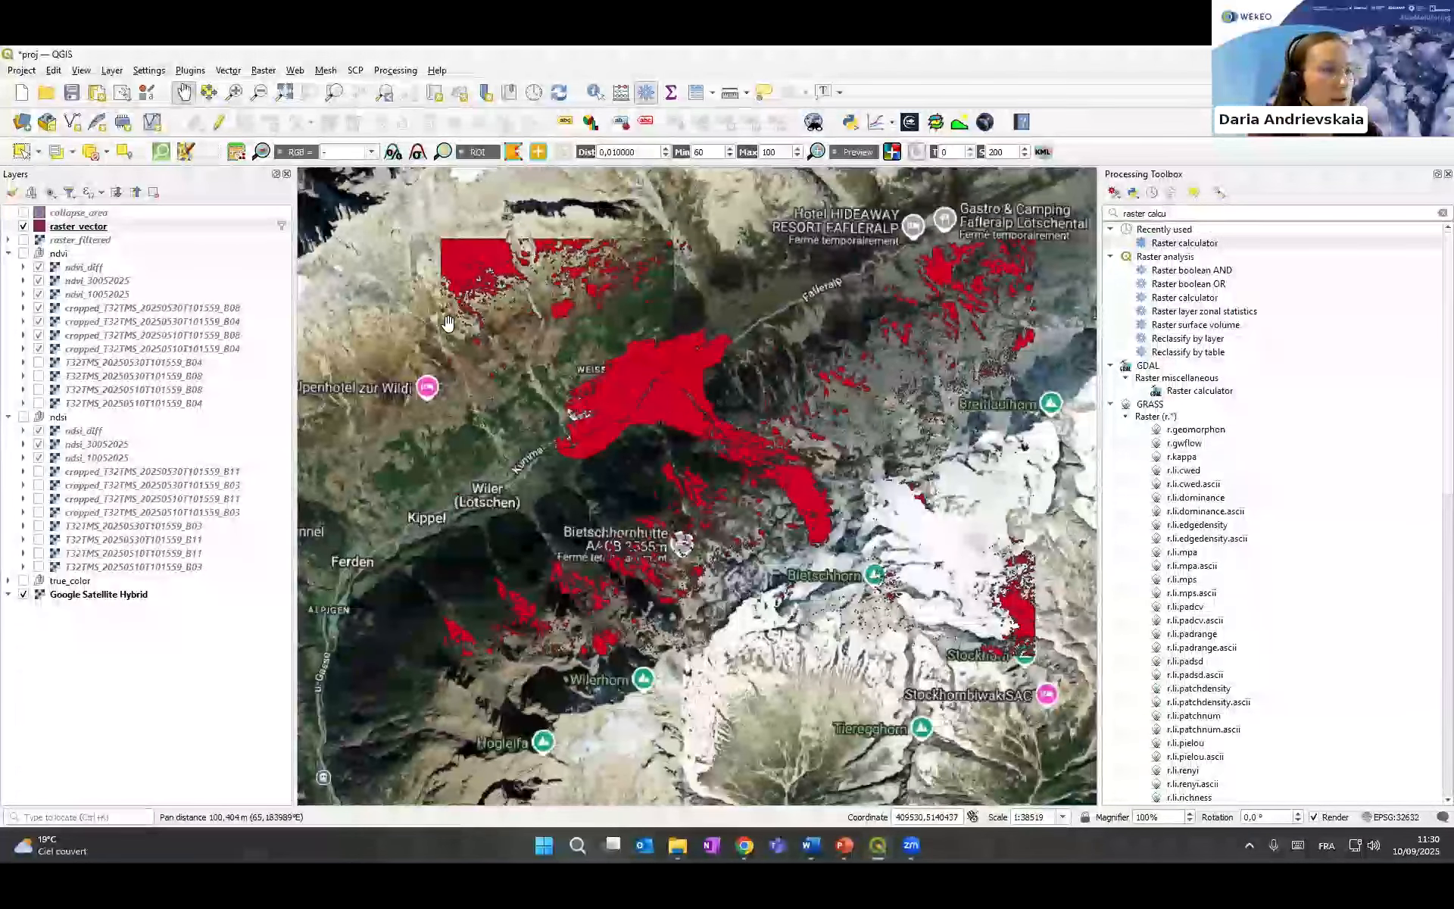
pyautogui.click(22, 152)
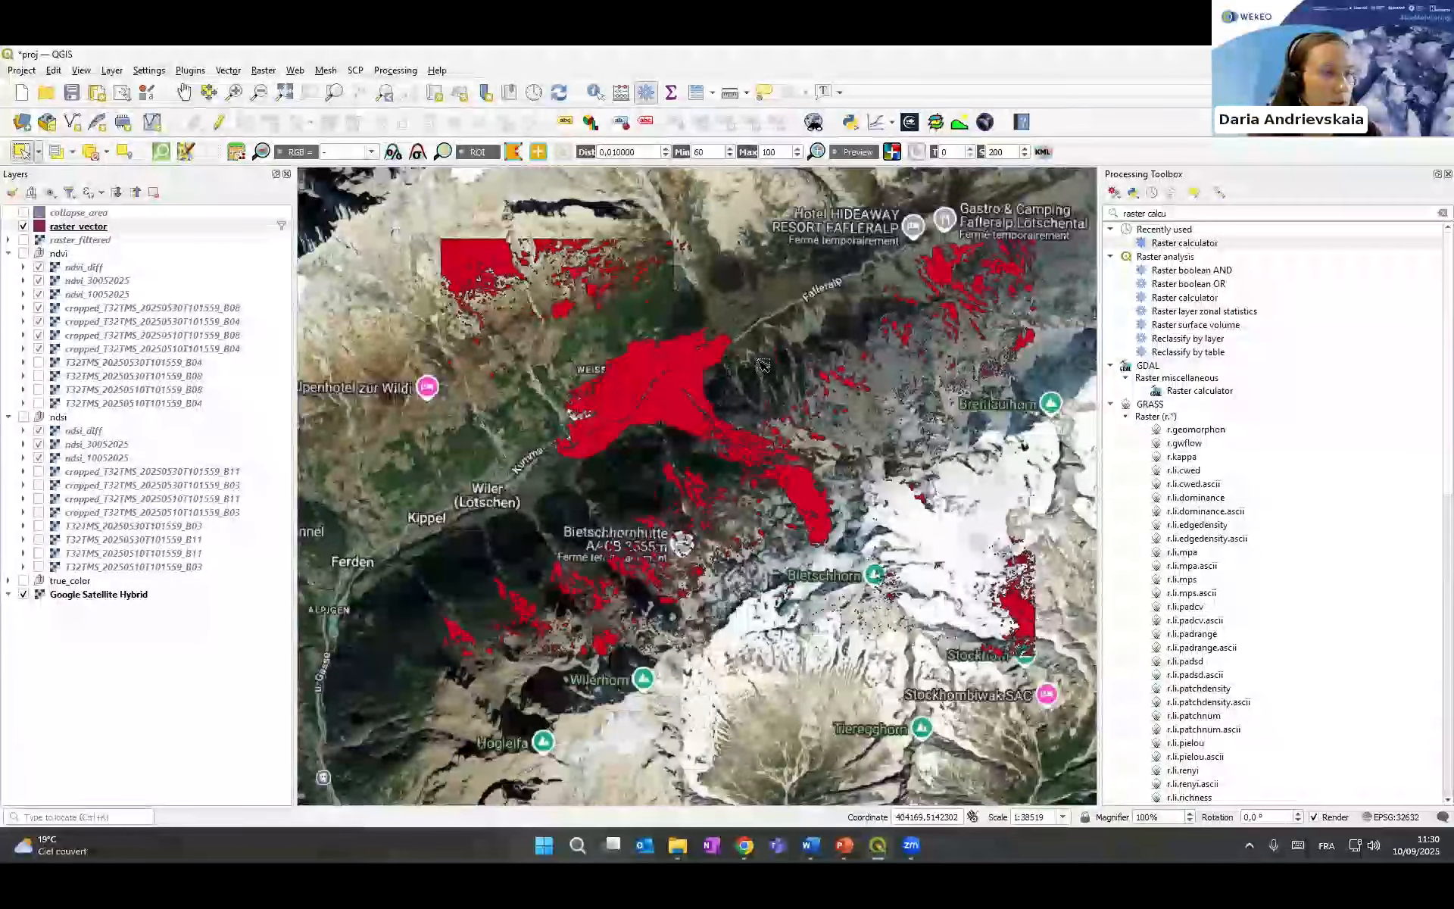
pyautogui.click(669, 404)
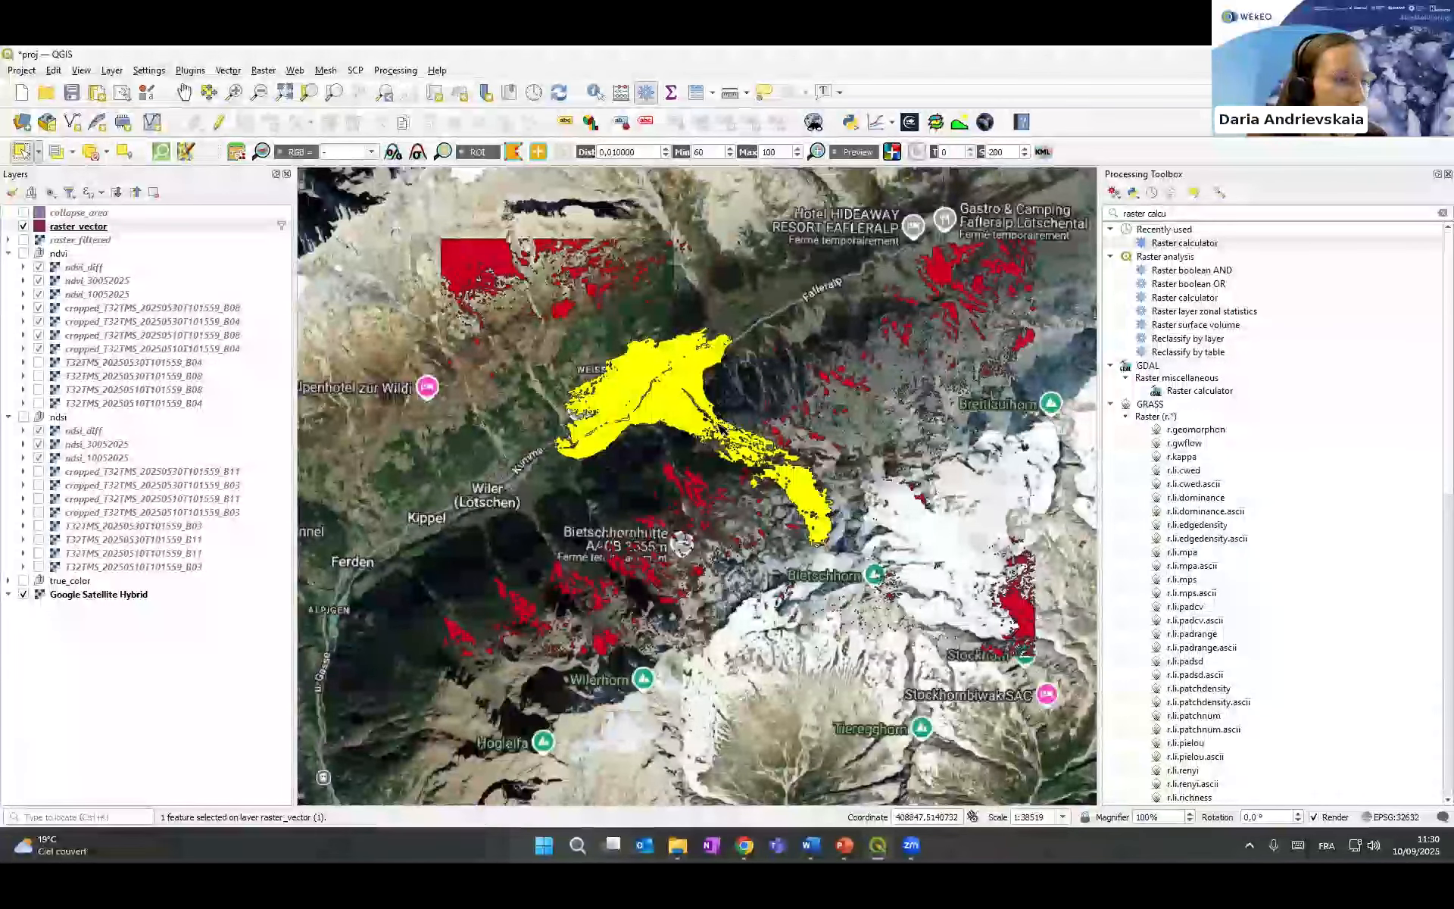
pyautogui.scroll(2, 656, 456)
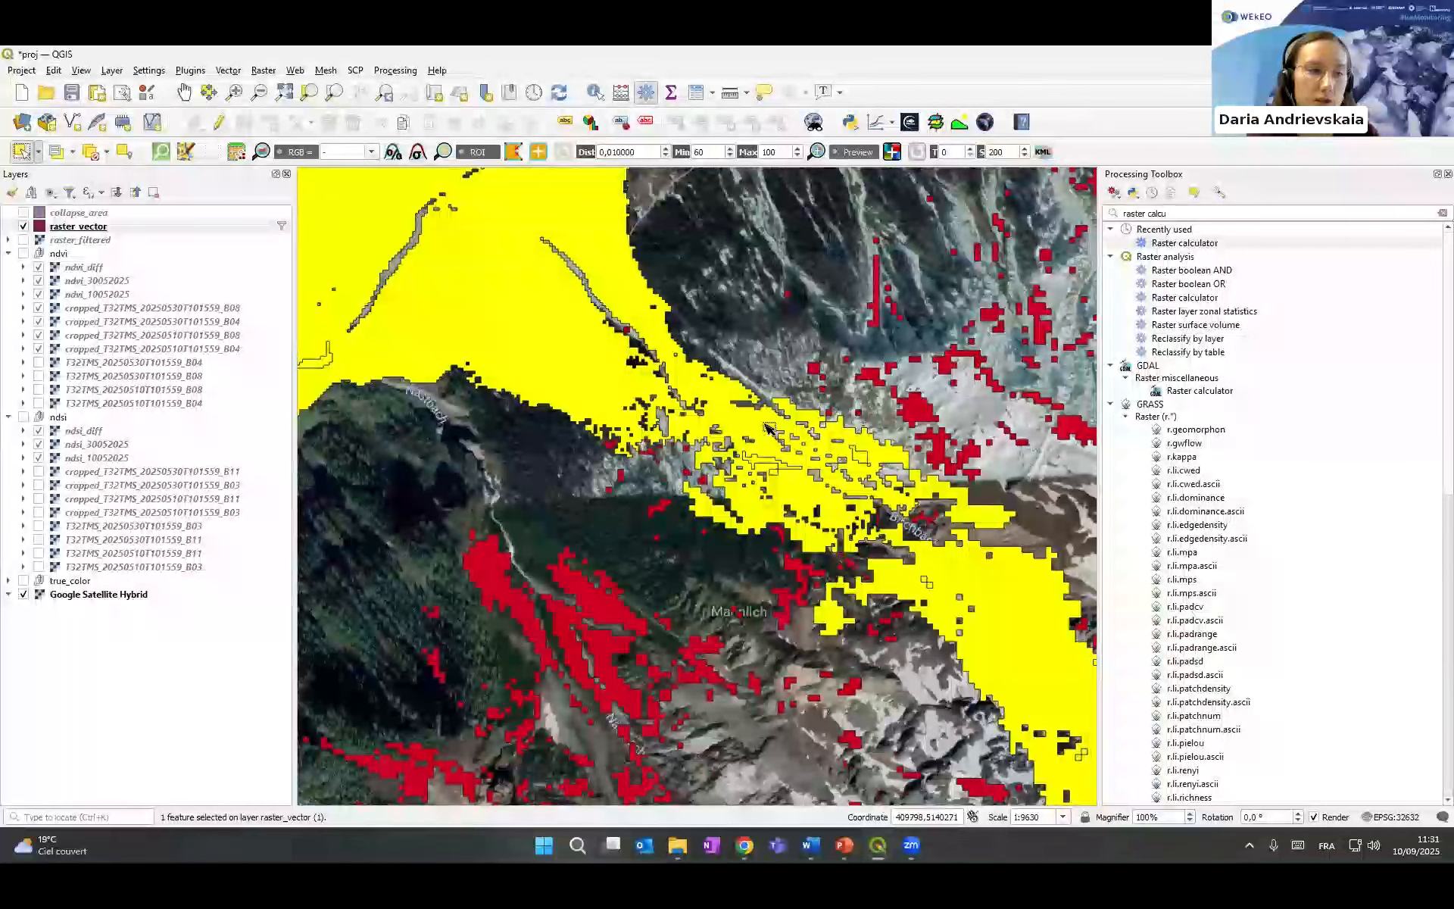
pyautogui.scroll(-2, 766, 428)
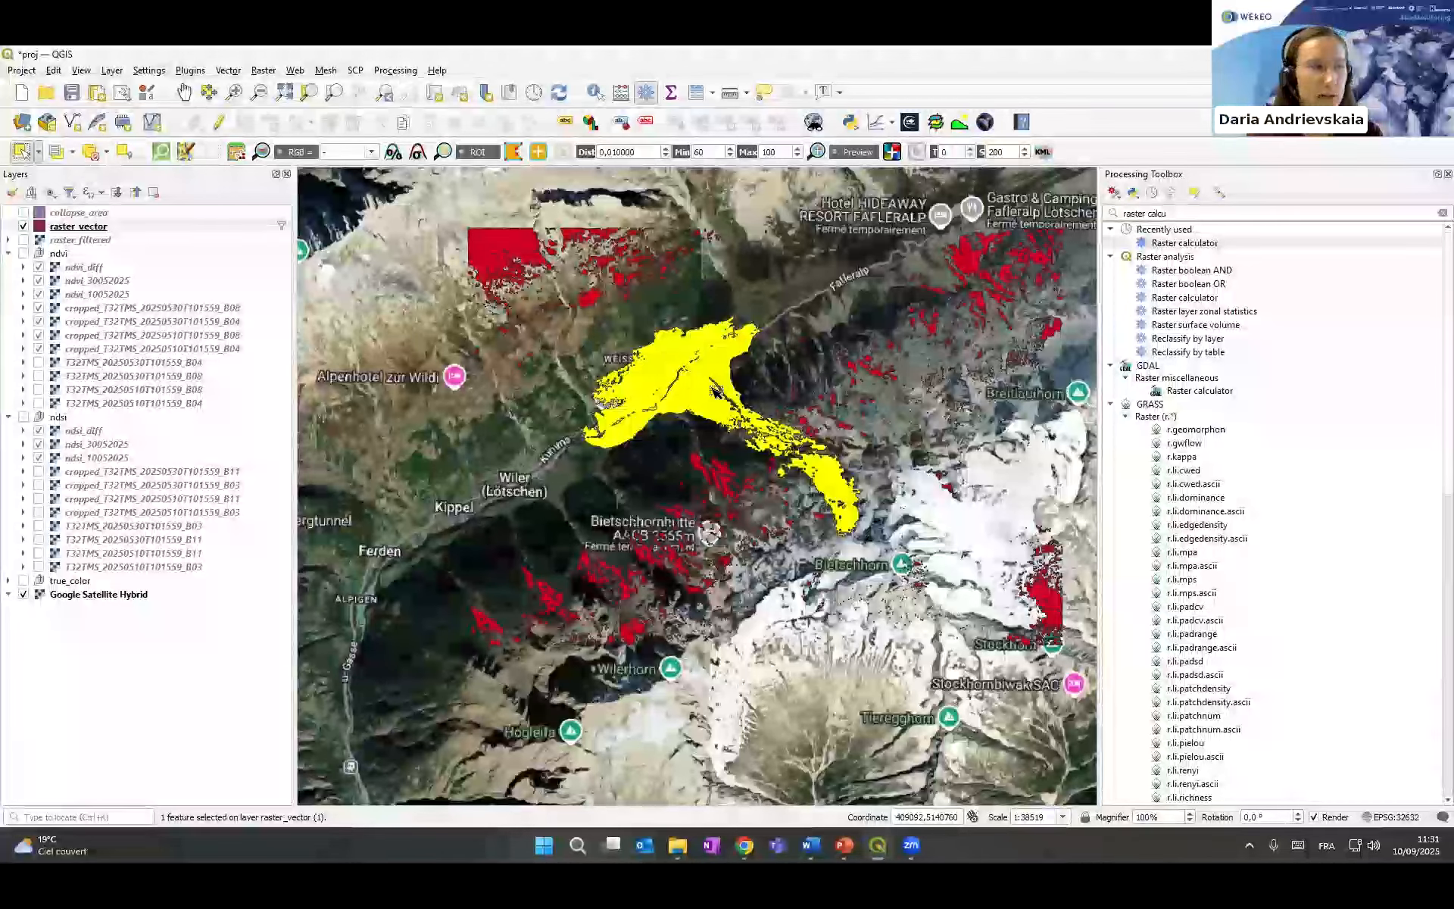
# - Open the export settings for the selected raster_vector feature, look at the options, and close them without saving
pyautogui.rightClick(173, 234)
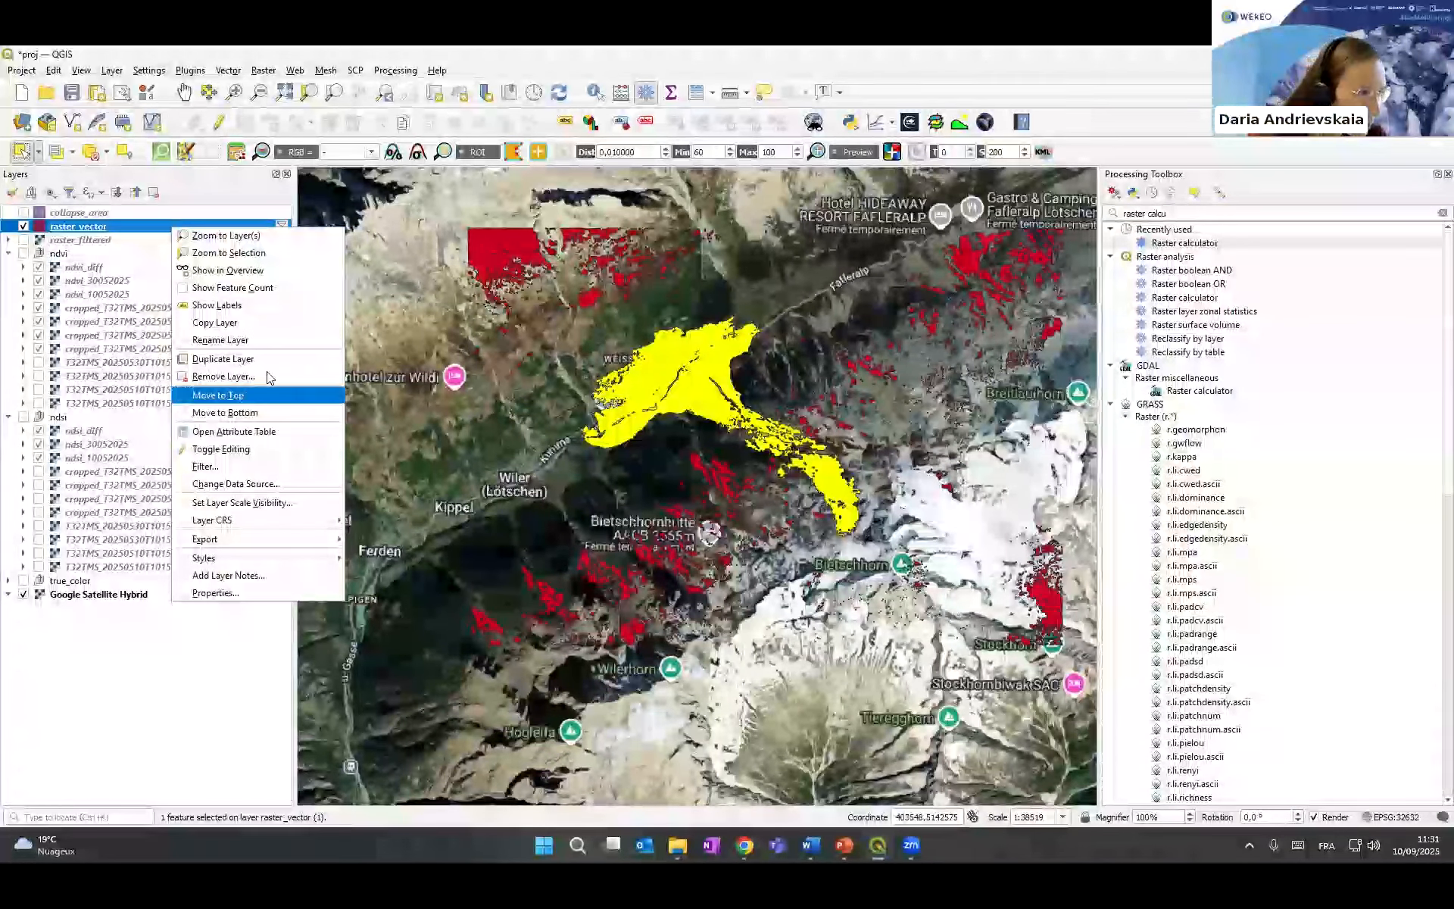
pyautogui.moveTo(307, 538)
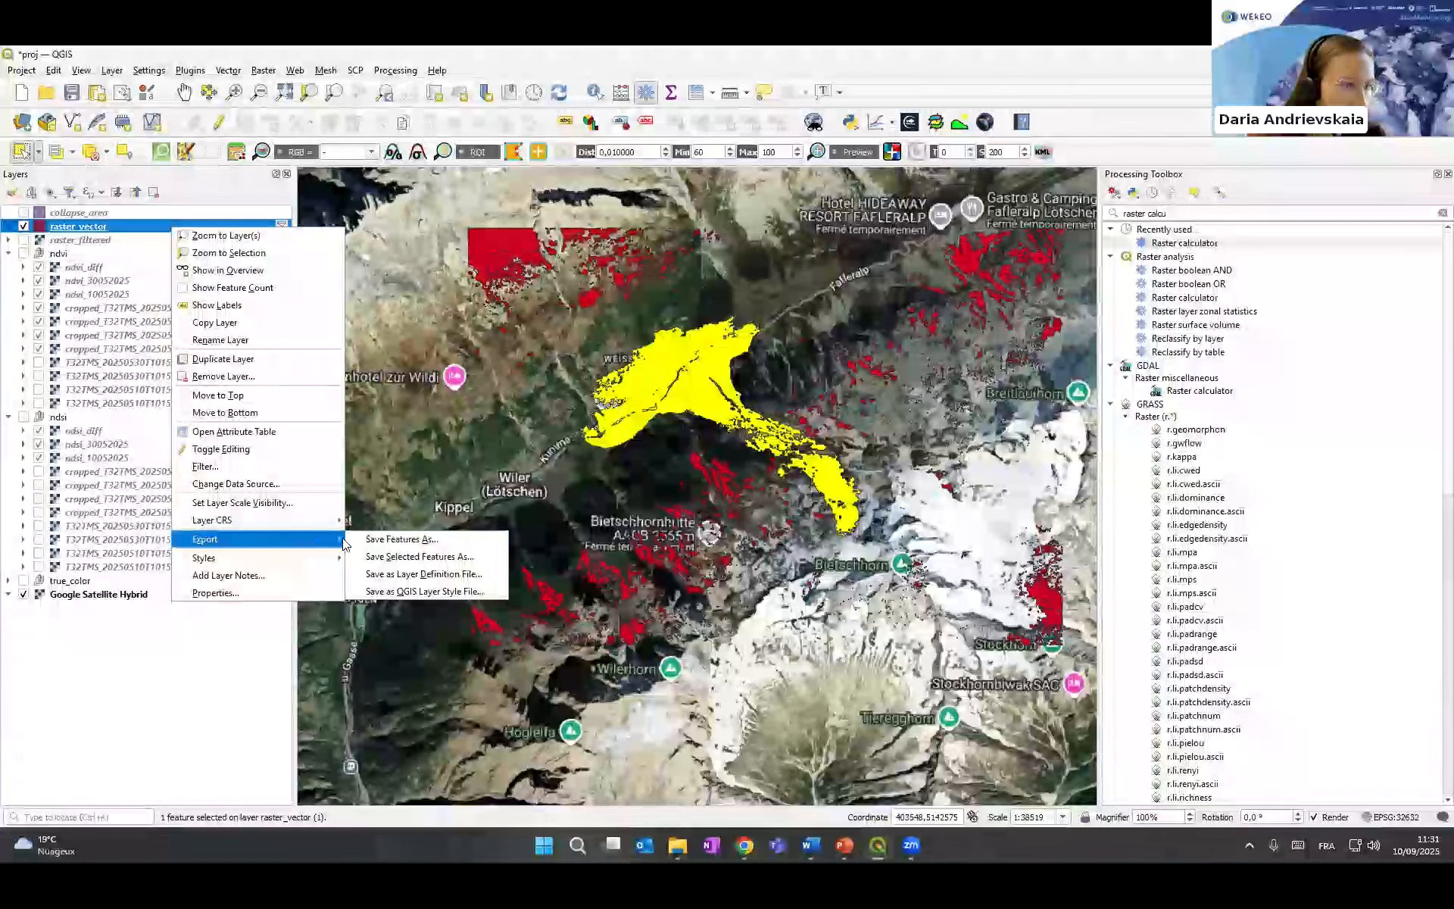
pyautogui.click(383, 558)
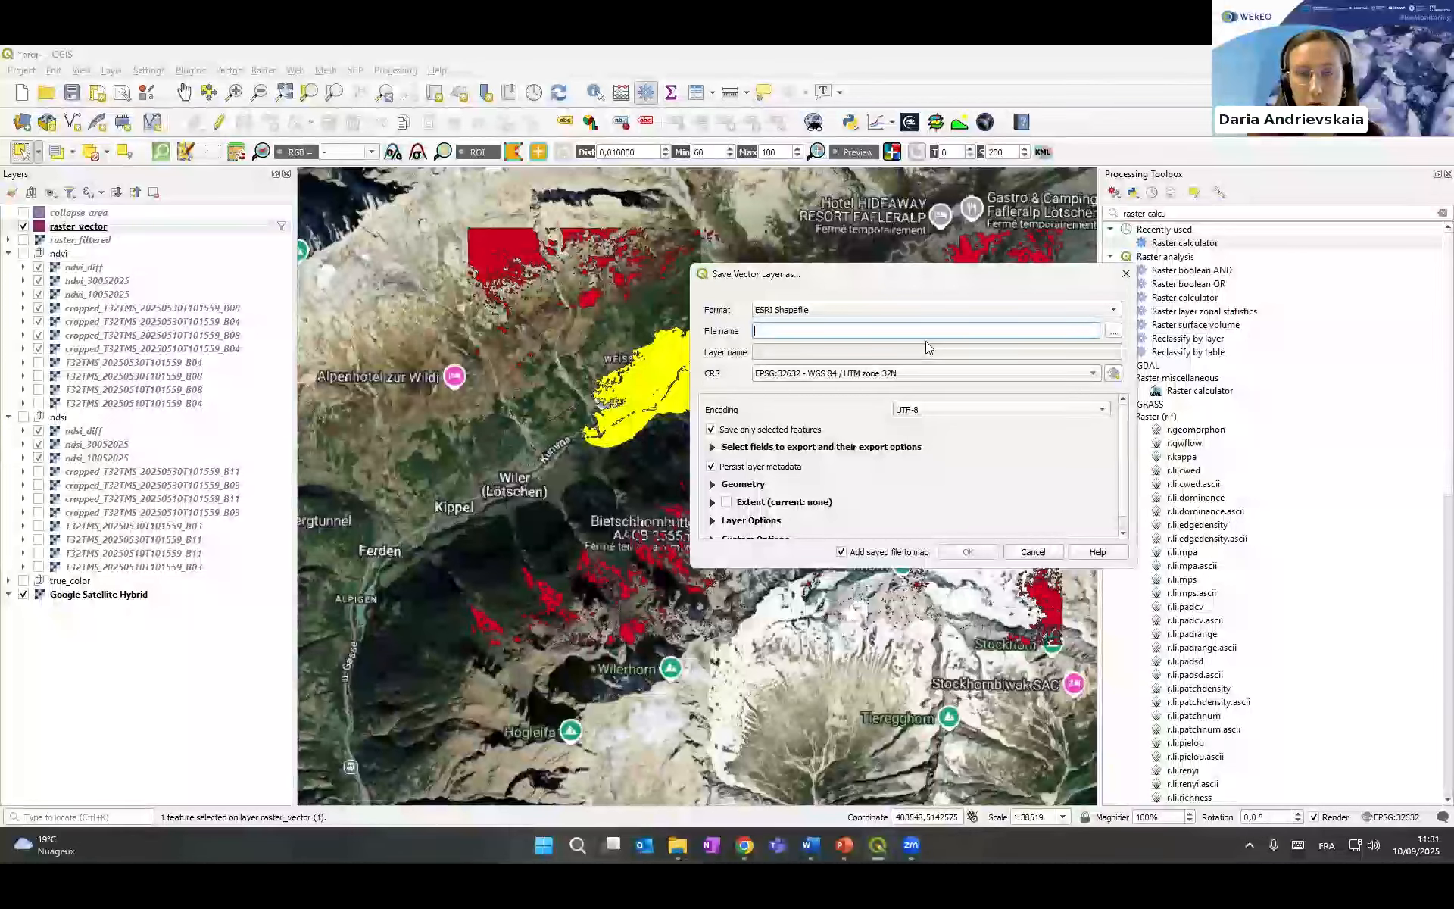
pyautogui.click(1126, 277)
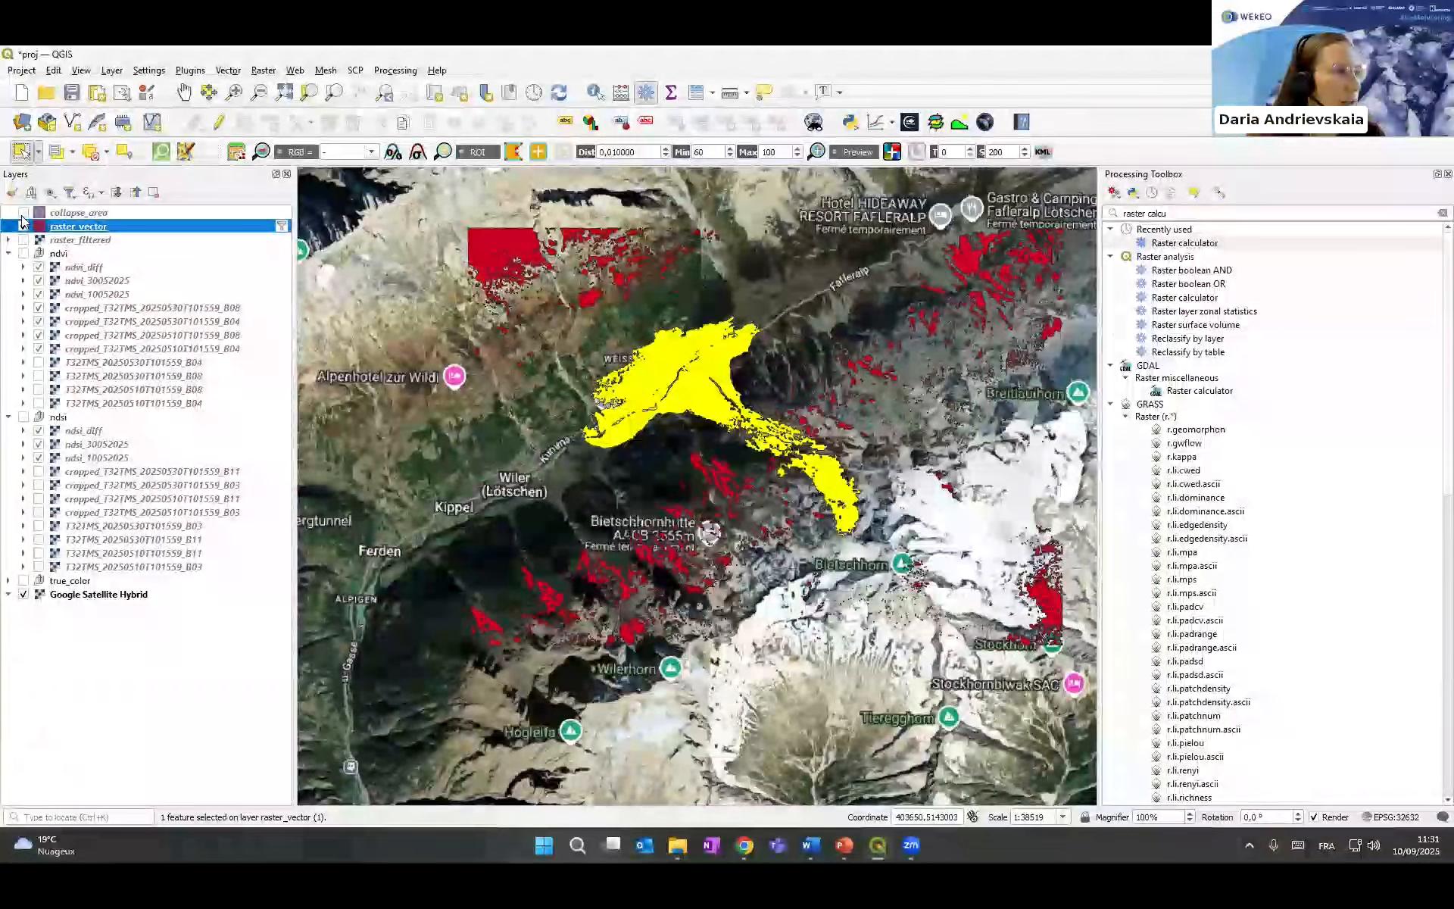
# - Display the collapse_area layer and review its attribute table in edit mode
pyautogui.click(24, 213)
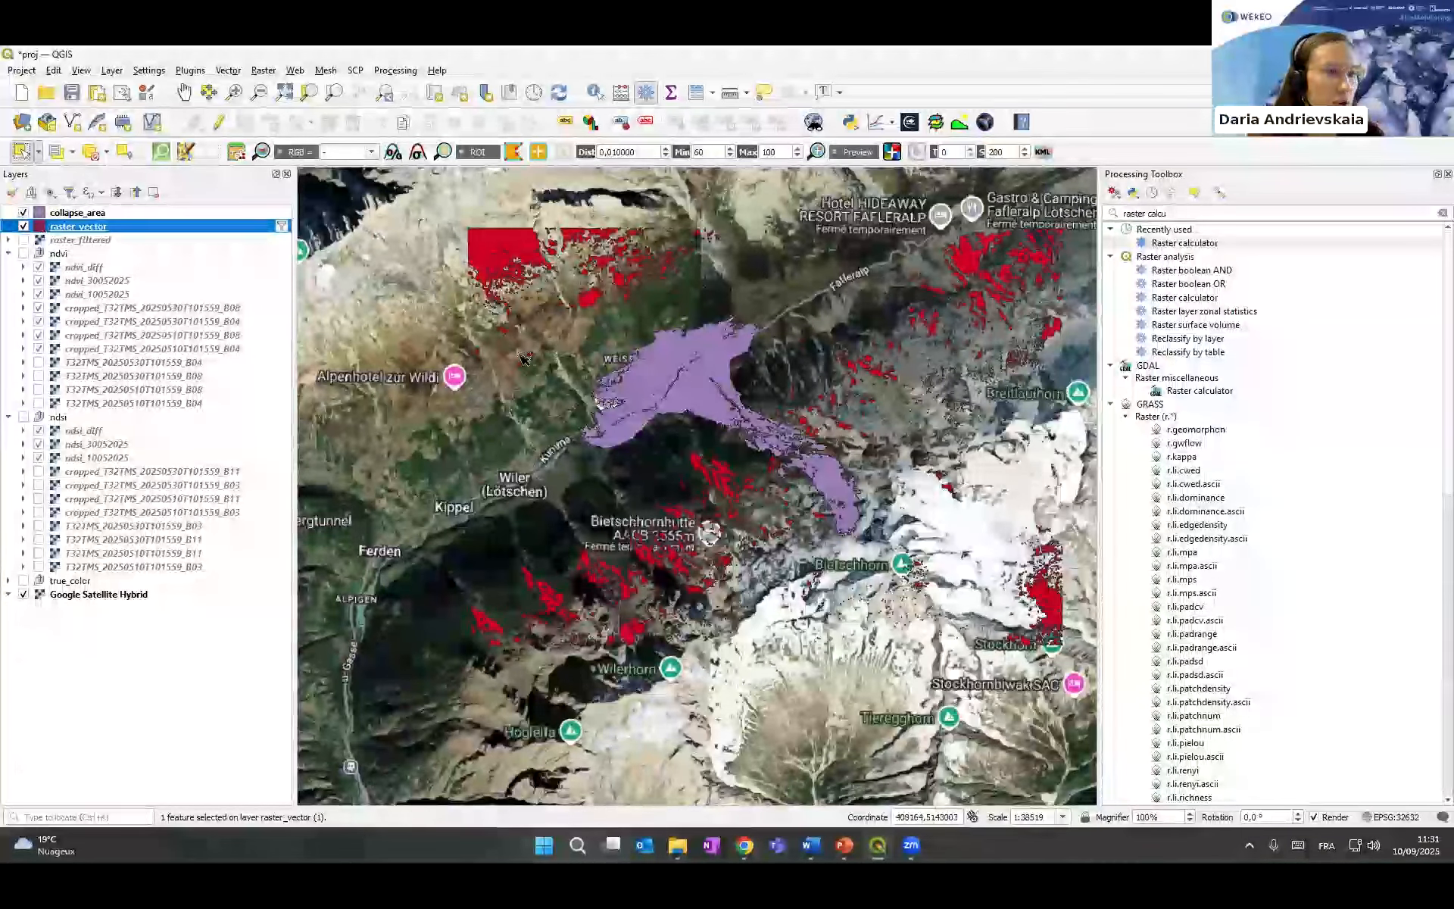
pyautogui.rightClick(144, 209)
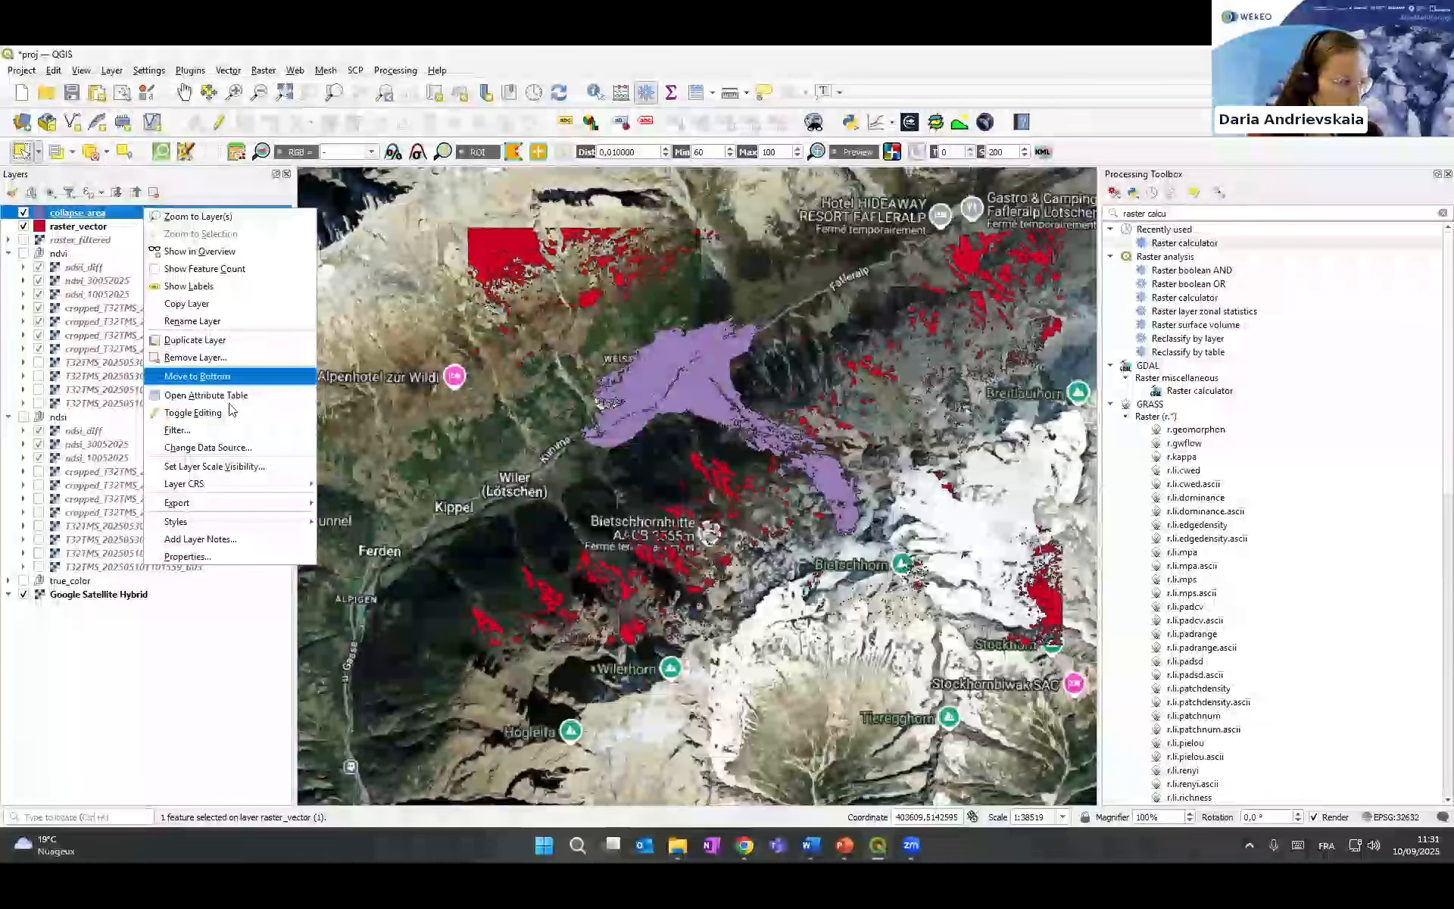
pyautogui.click(230, 411)
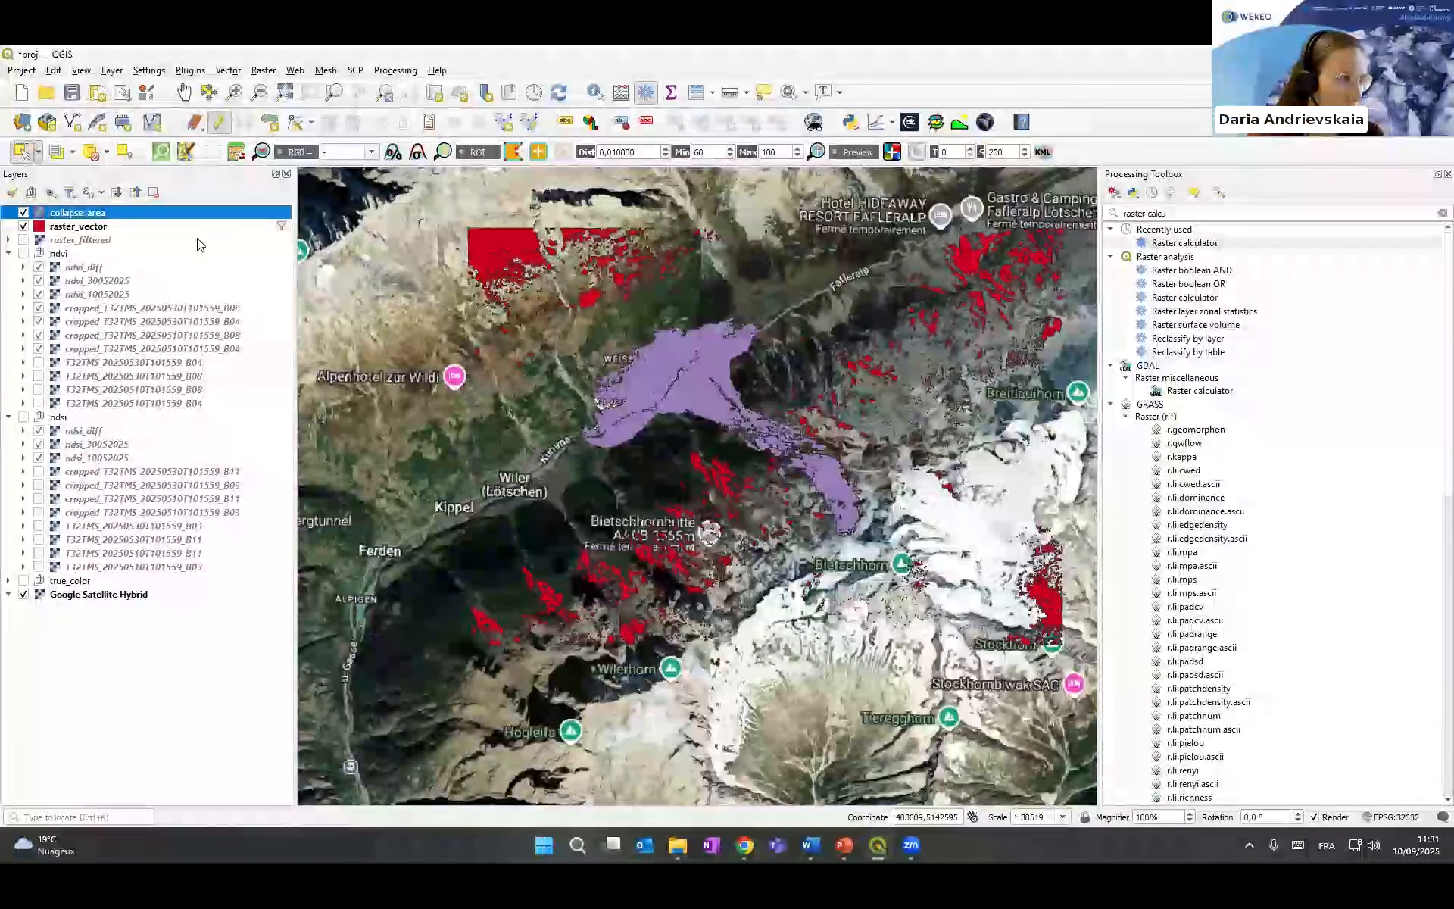
pyautogui.rightClick(197, 212)
pyautogui.click(228, 397)
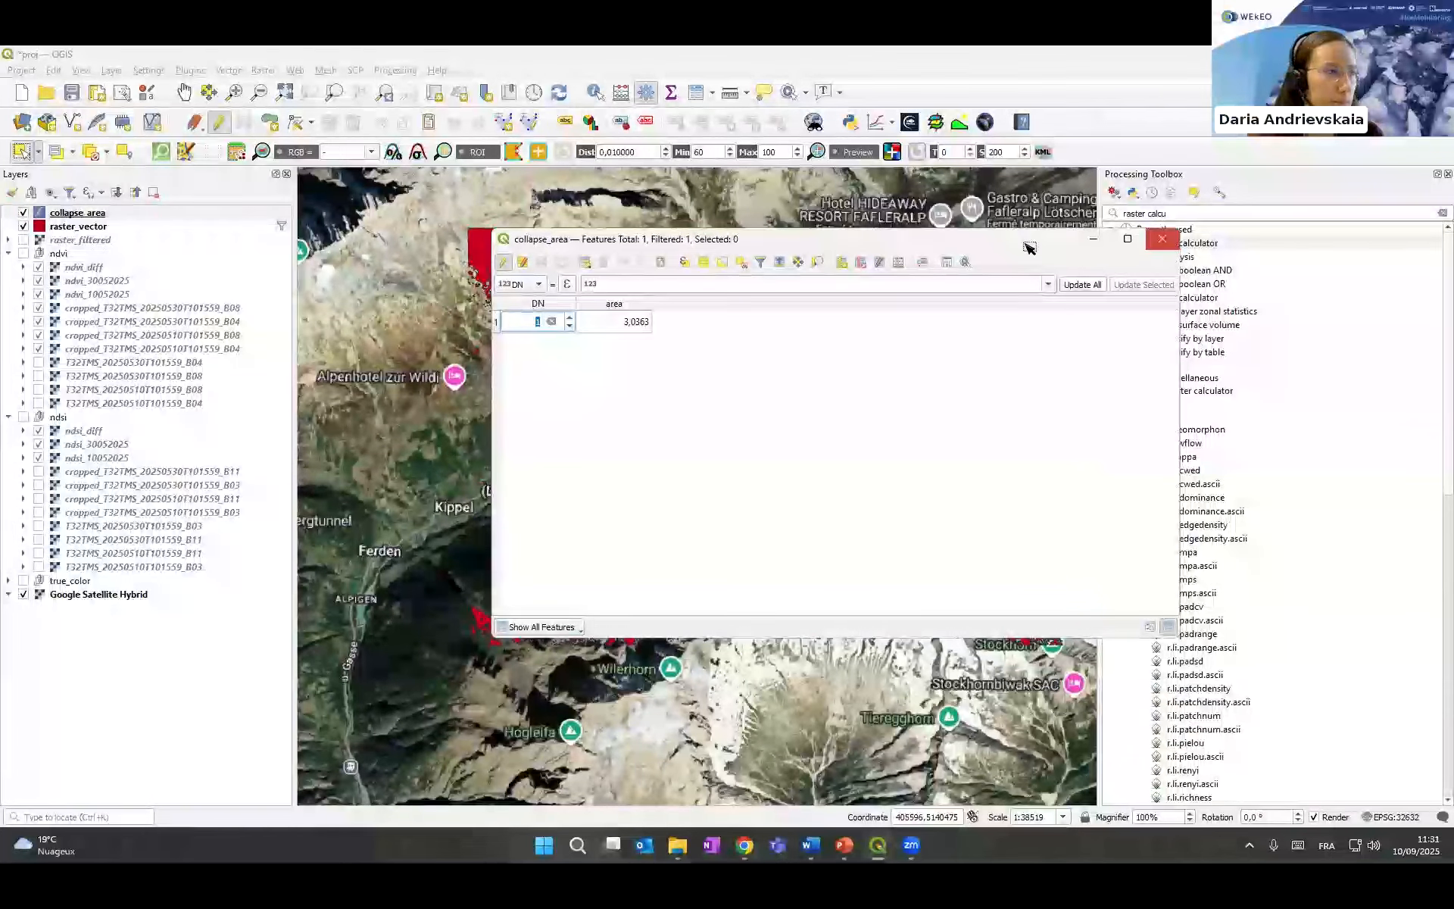
pyautogui.click(1163, 239)
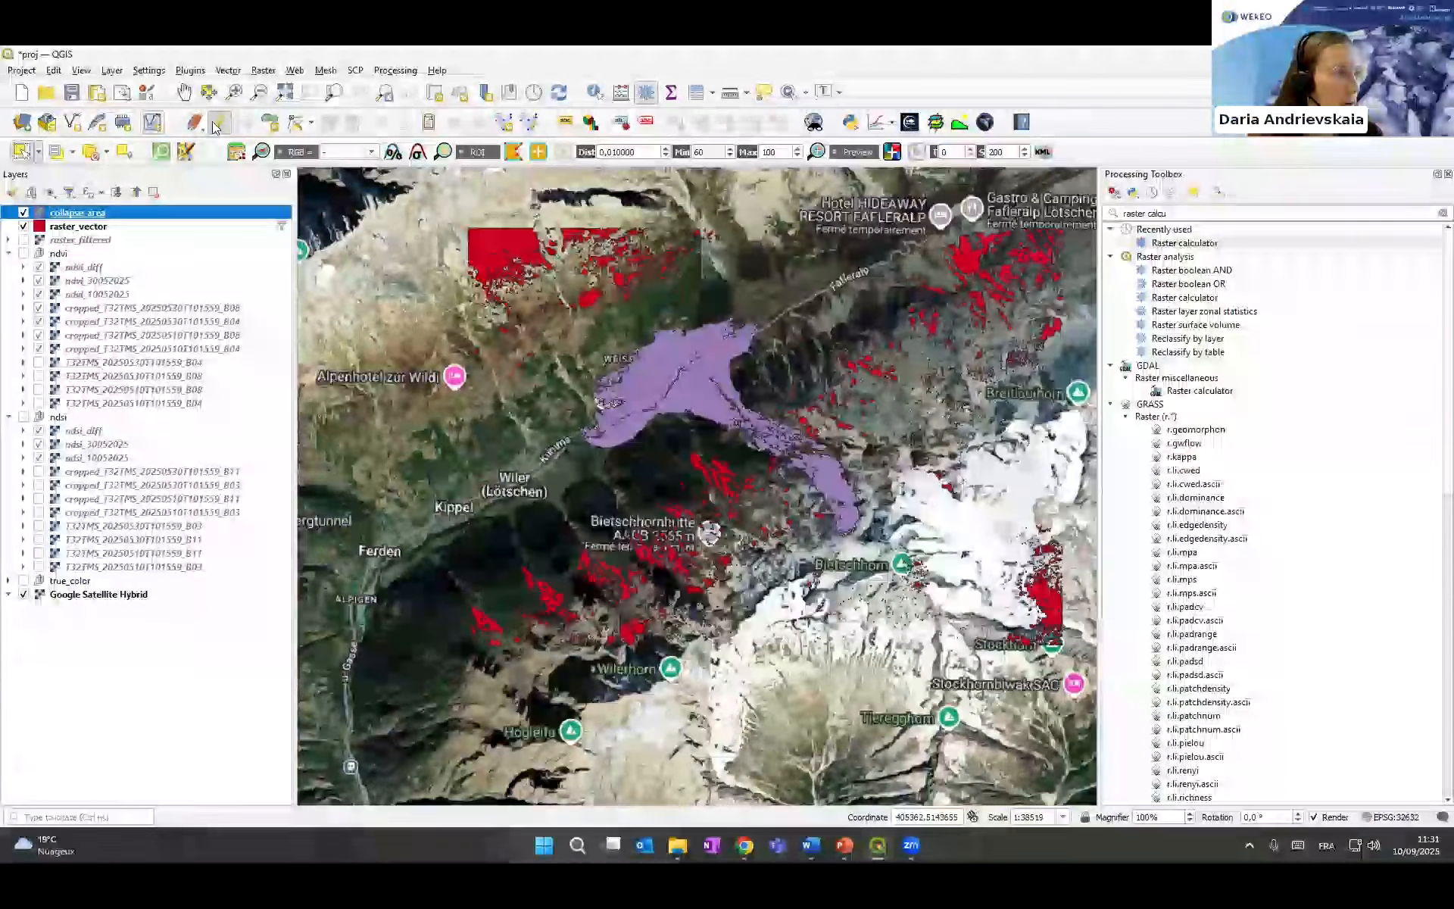
# - Hide the raster_vector layer and select the collapse polygon in the collapse_area layer
pyautogui.click(23, 226)
pyautogui.click(723, 393)
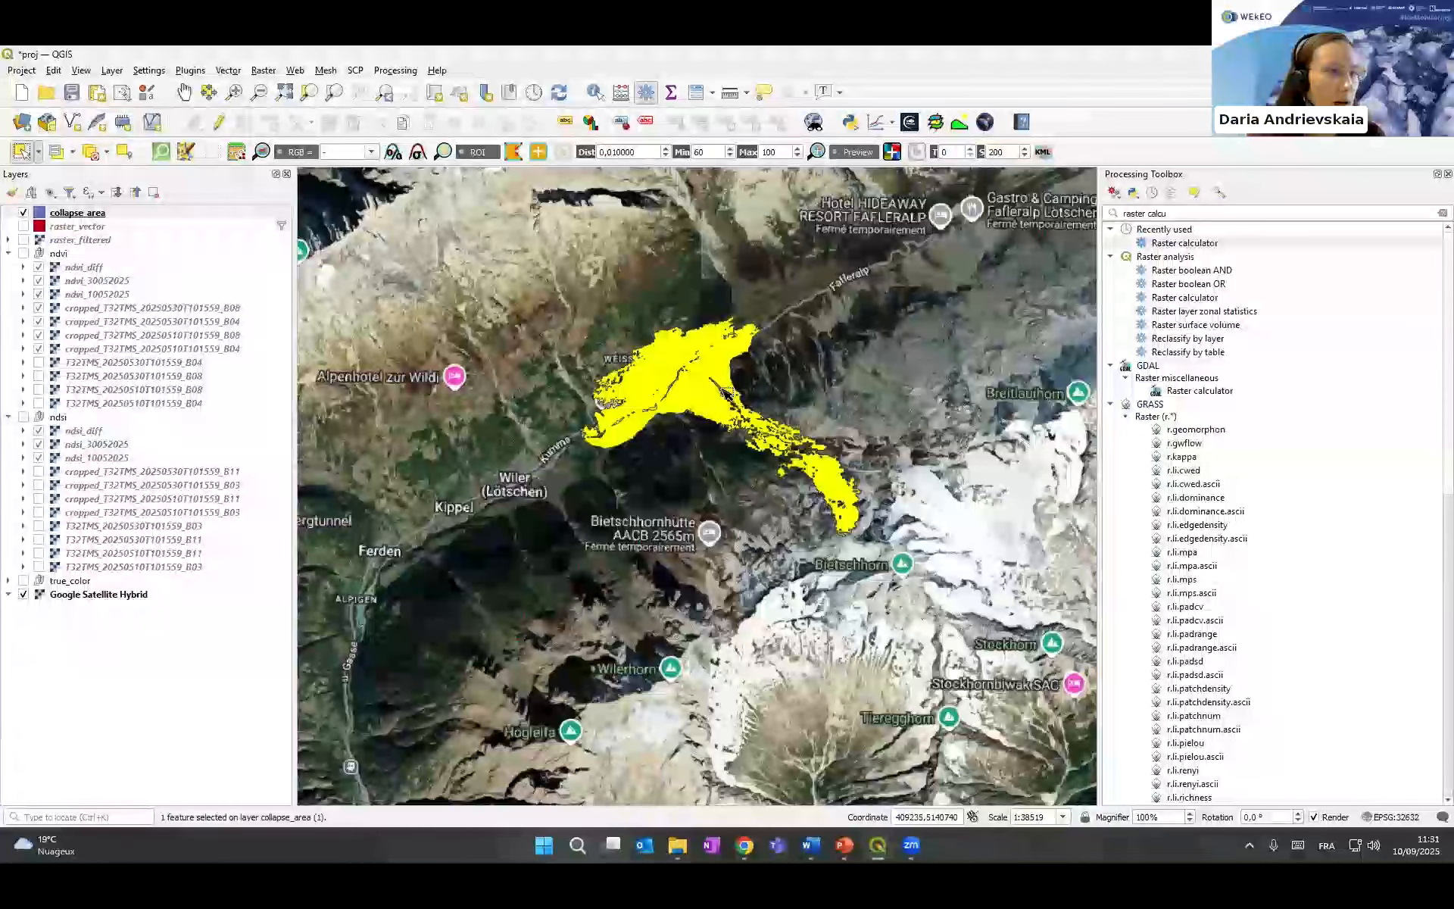
pyautogui.click(182, 93)
pyautogui.moveTo(356, 227); pyautogui.dragTo(311, 210)
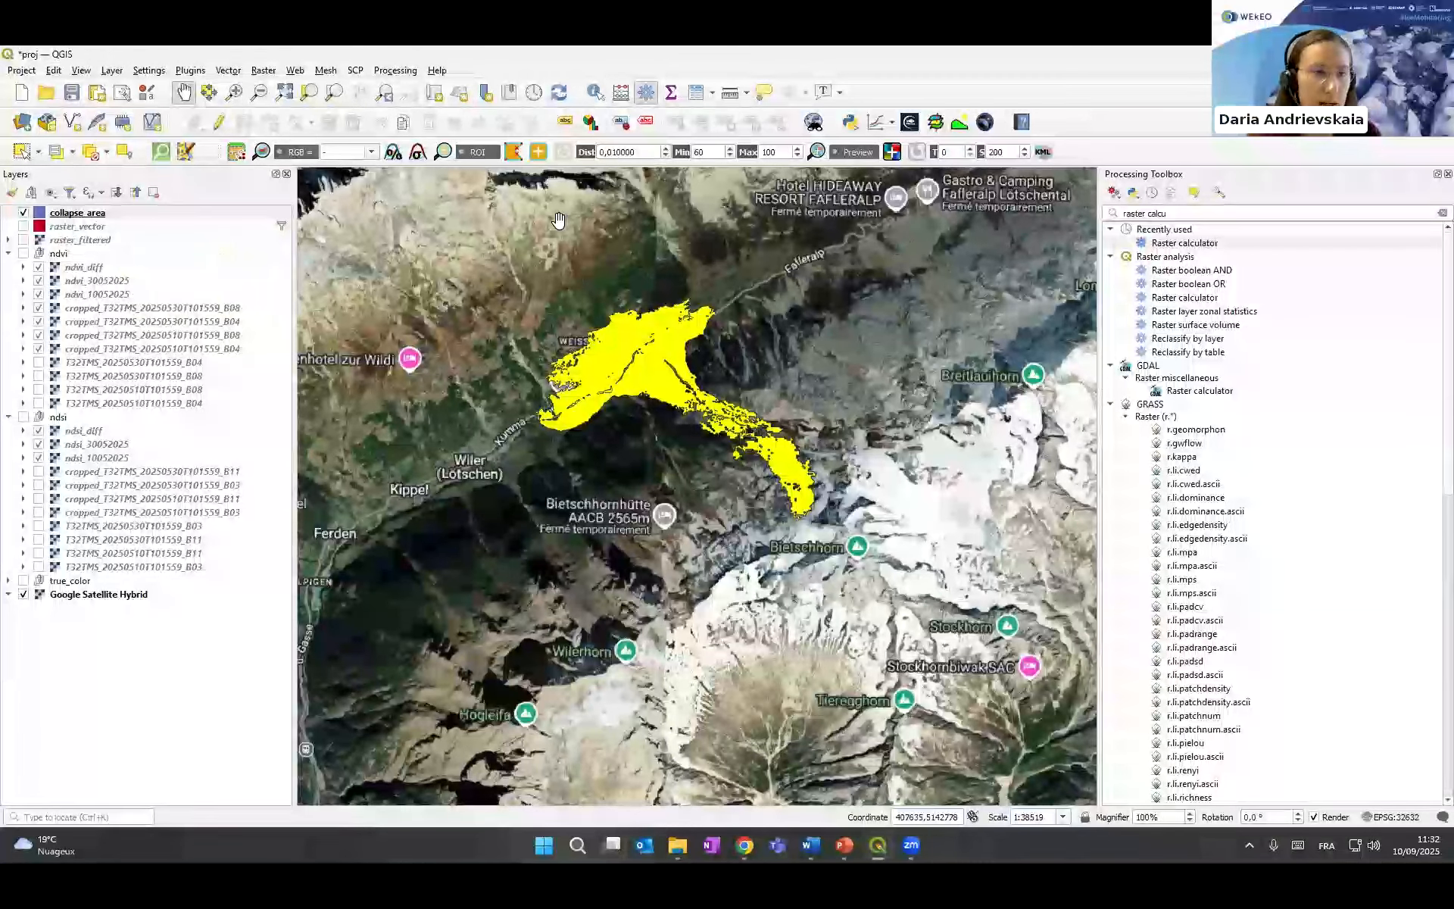
# - Identify the collapse polygon and examine its derived area and perimeter attributes
pyautogui.click(594, 94)
pyautogui.click(654, 353)
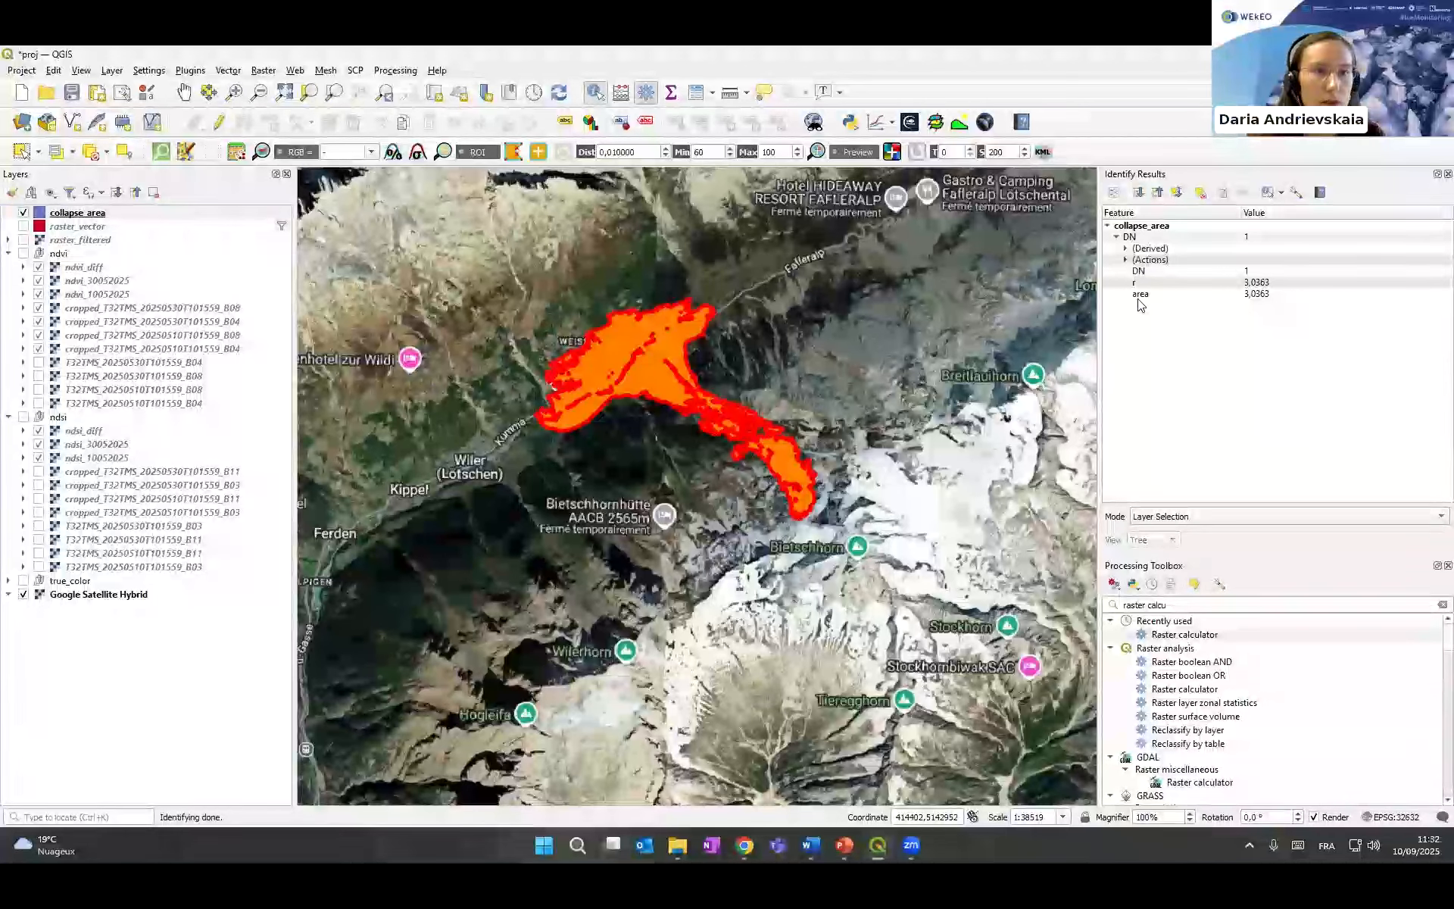
pyautogui.click(1127, 248)
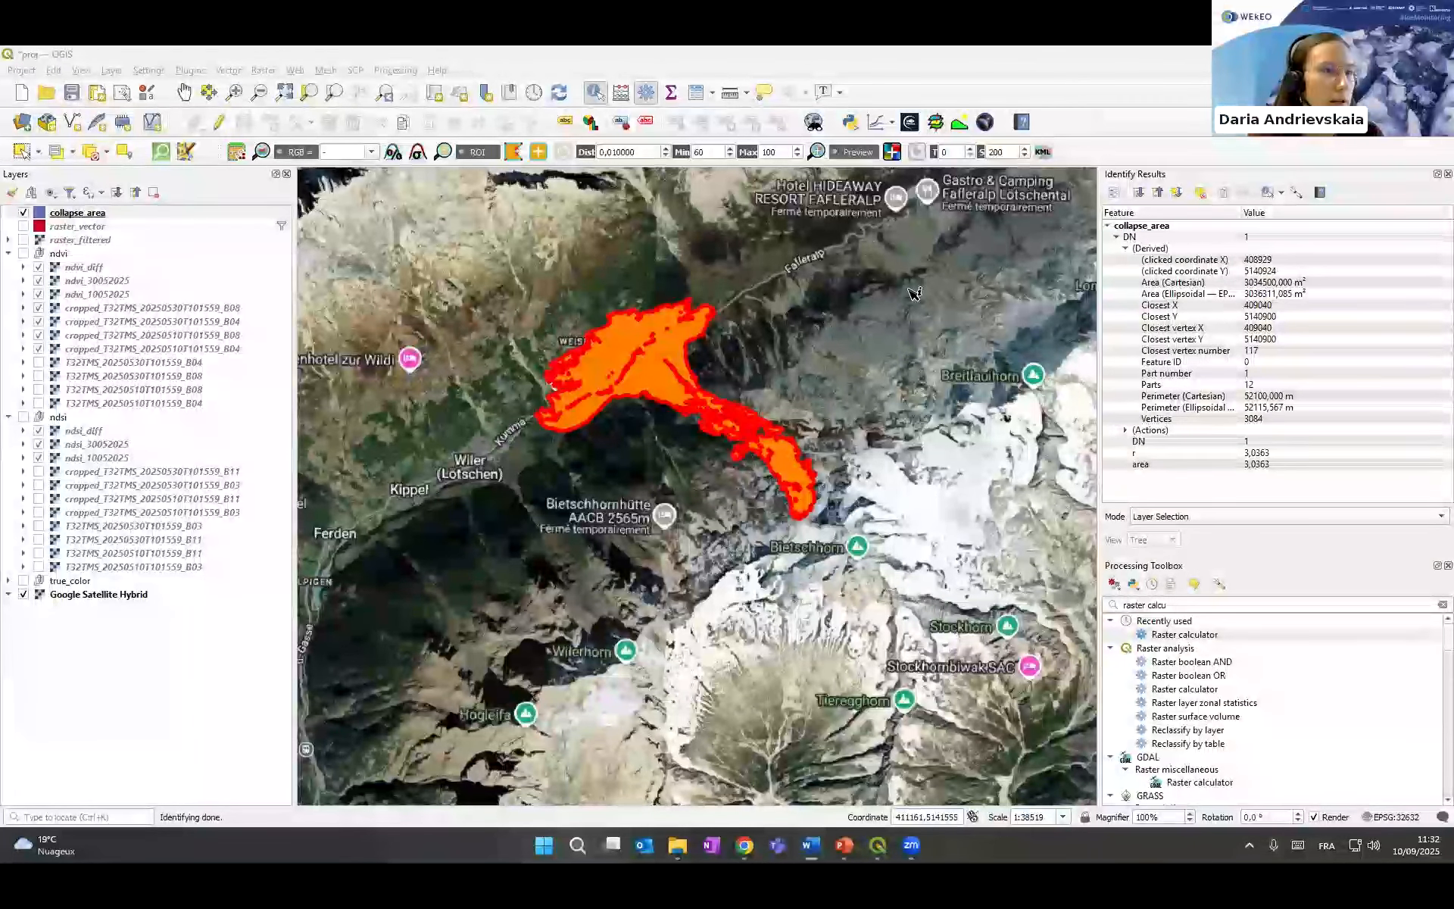
# - Preview the collapse polygon's area with the expression $area *10 ^ - 6 in the collapse_area Field Calculator, and close the calculator and attribute table without creating a field
pyautogui.rightClick(76, 213)
pyautogui.click(157, 399)
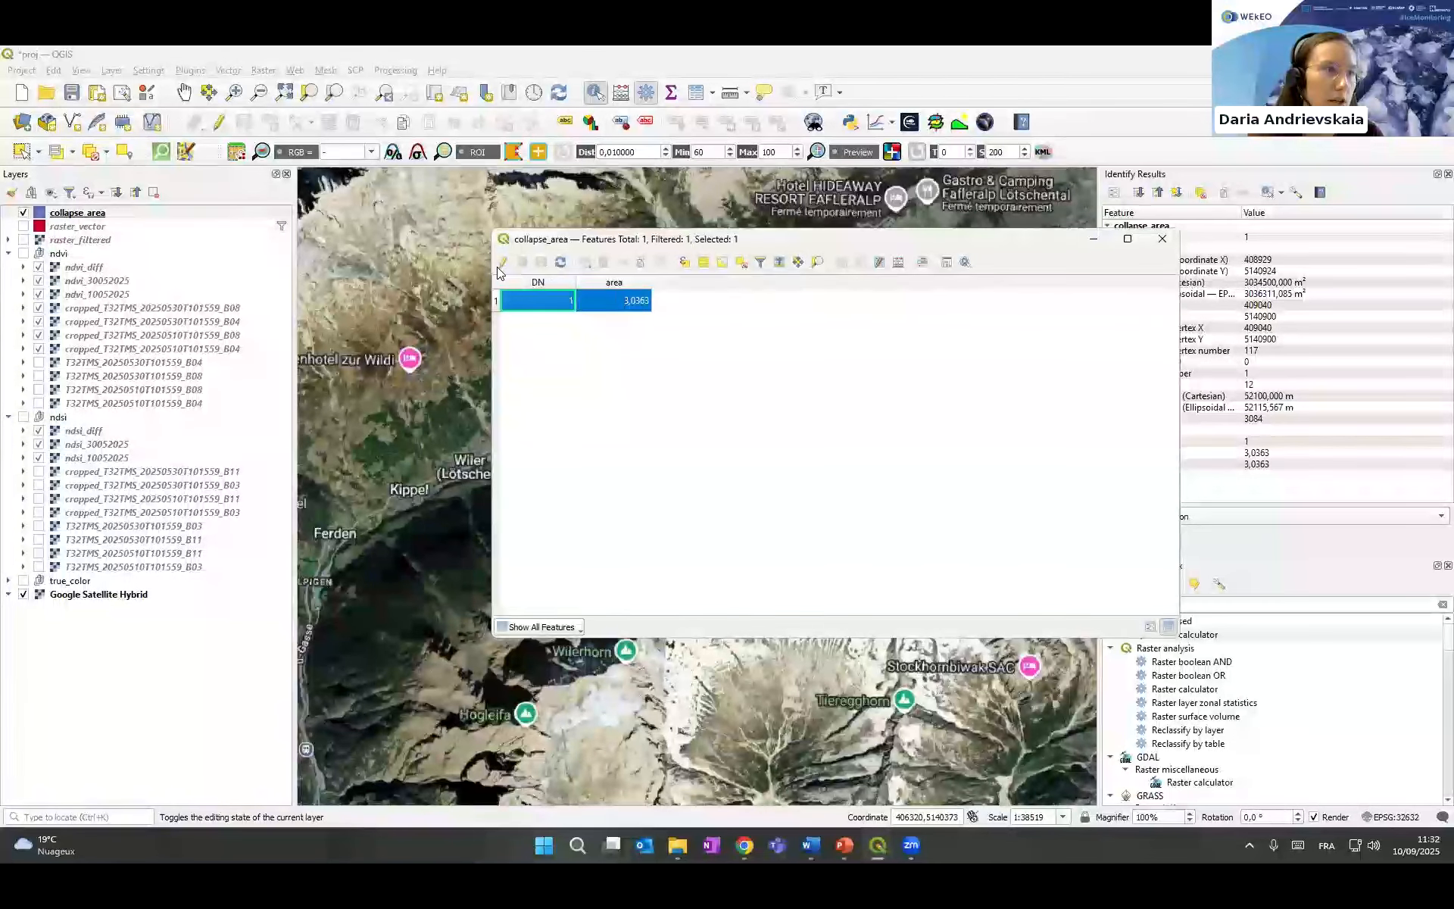
pyautogui.click(899, 262)
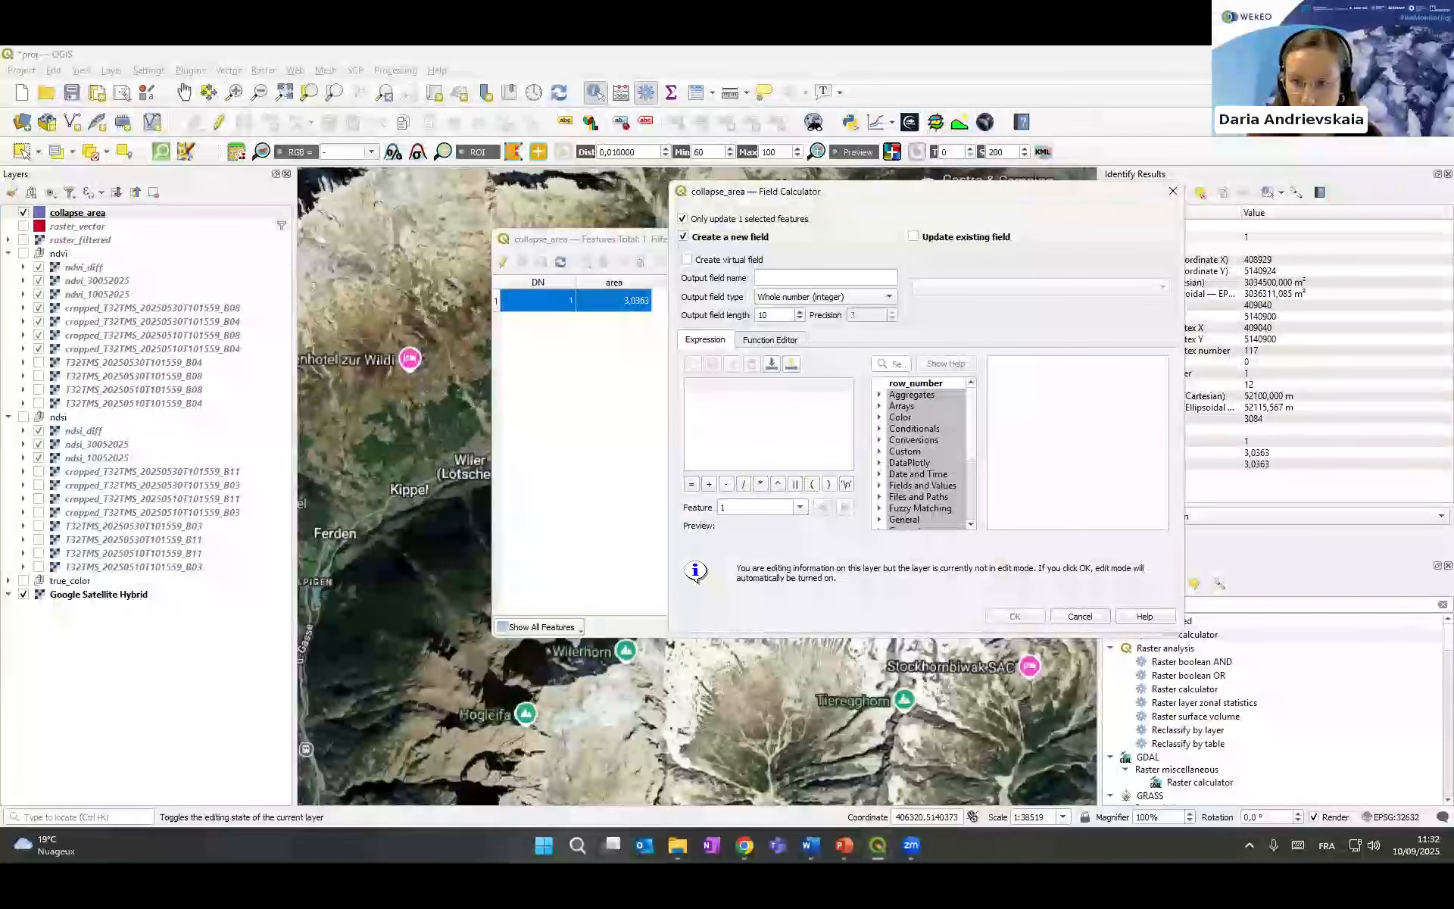
pyautogui.hotkey('alt', 'Tab')
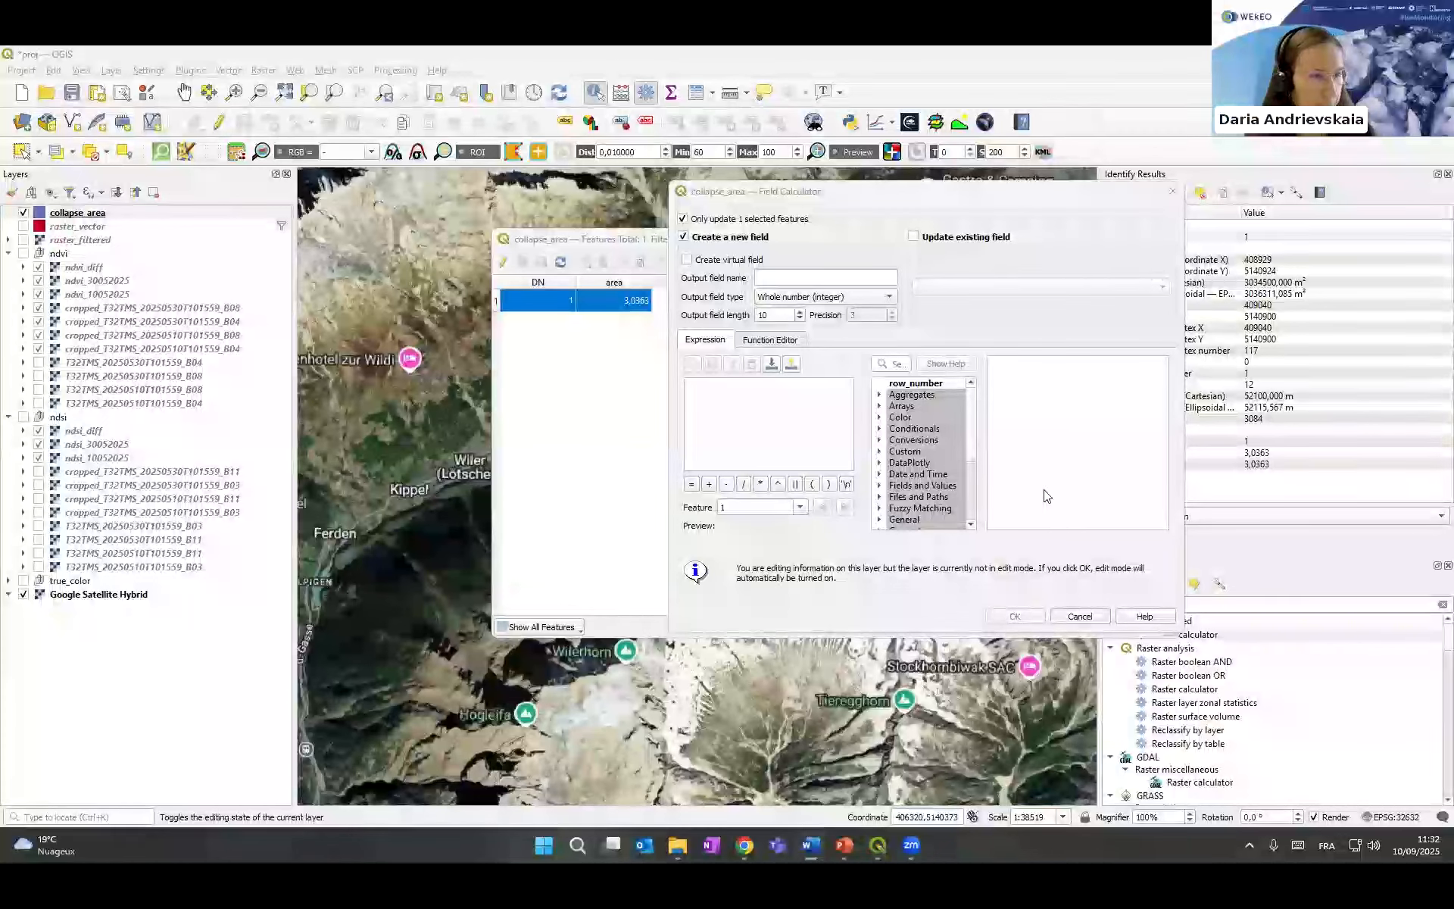
pyautogui.click(721, 388)
pyautogui.write('$area *10 ^ - 6')
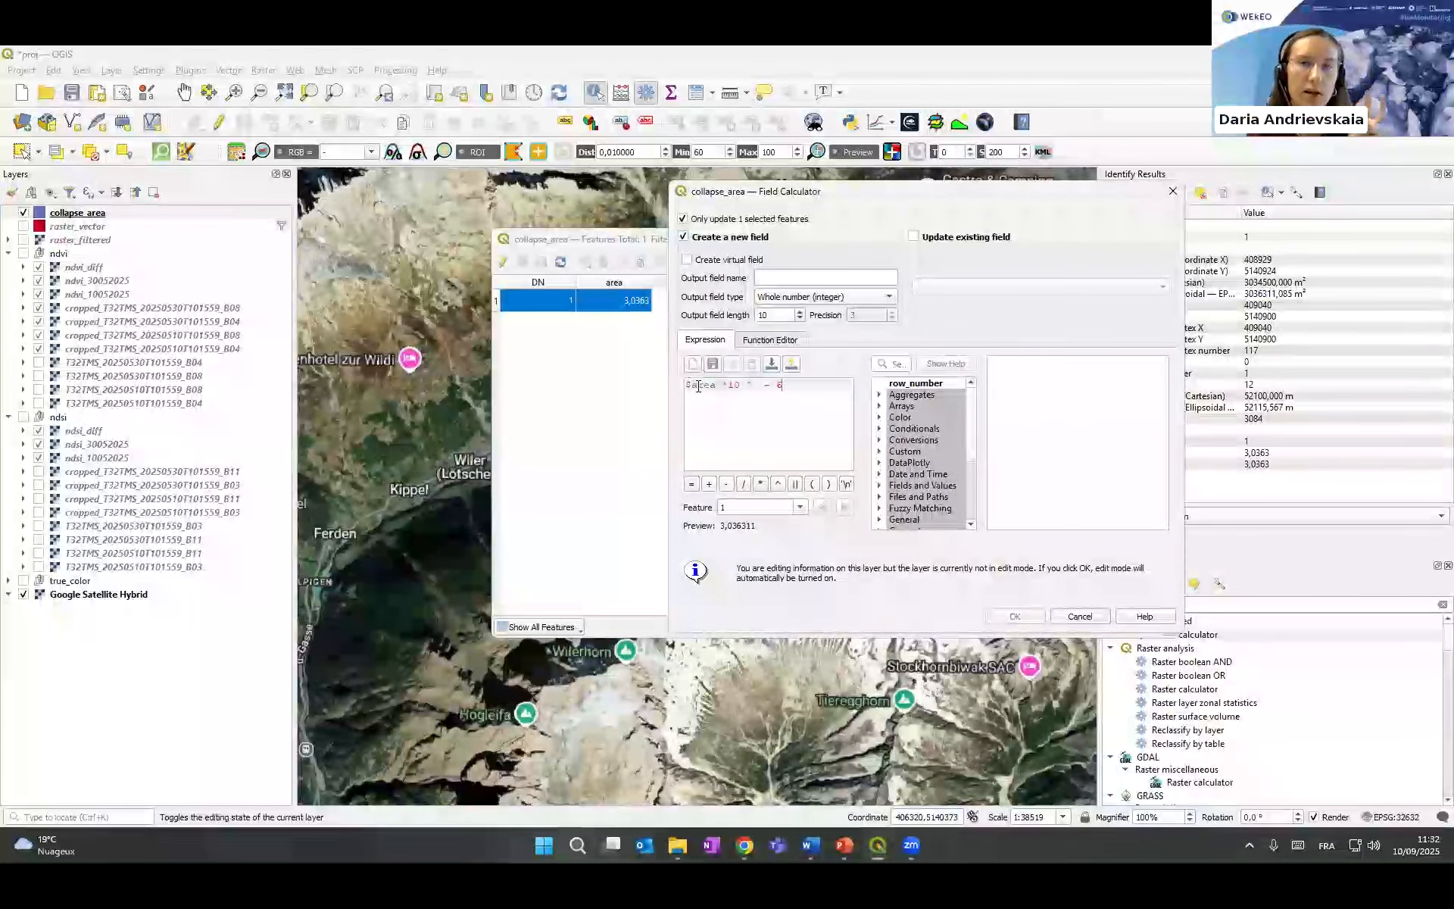
pyautogui.moveTo(783, 384); pyautogui.dragTo(684, 383)
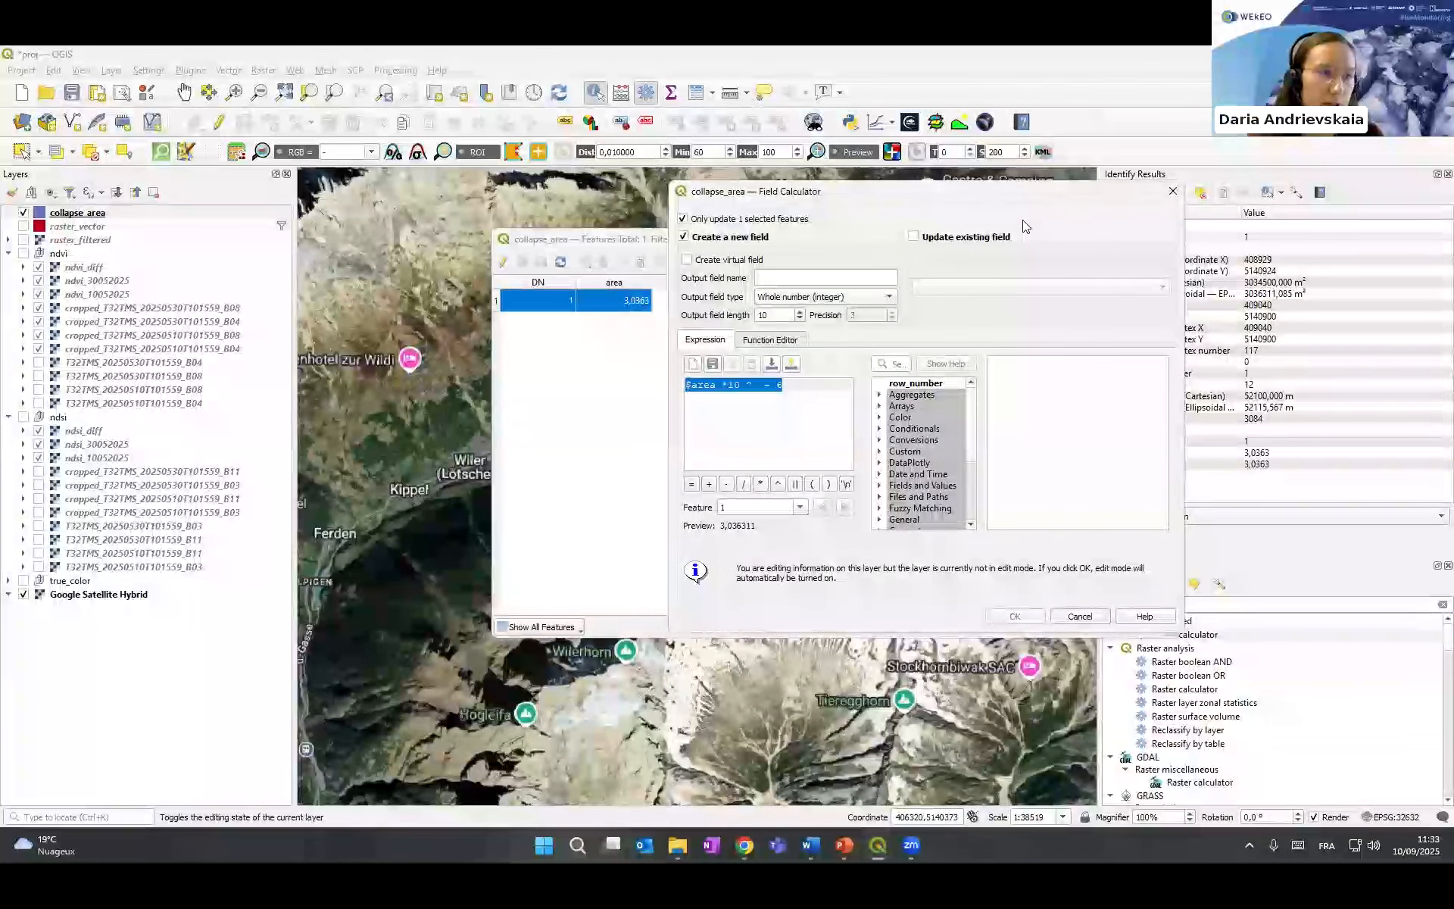
pyautogui.press('Escape')
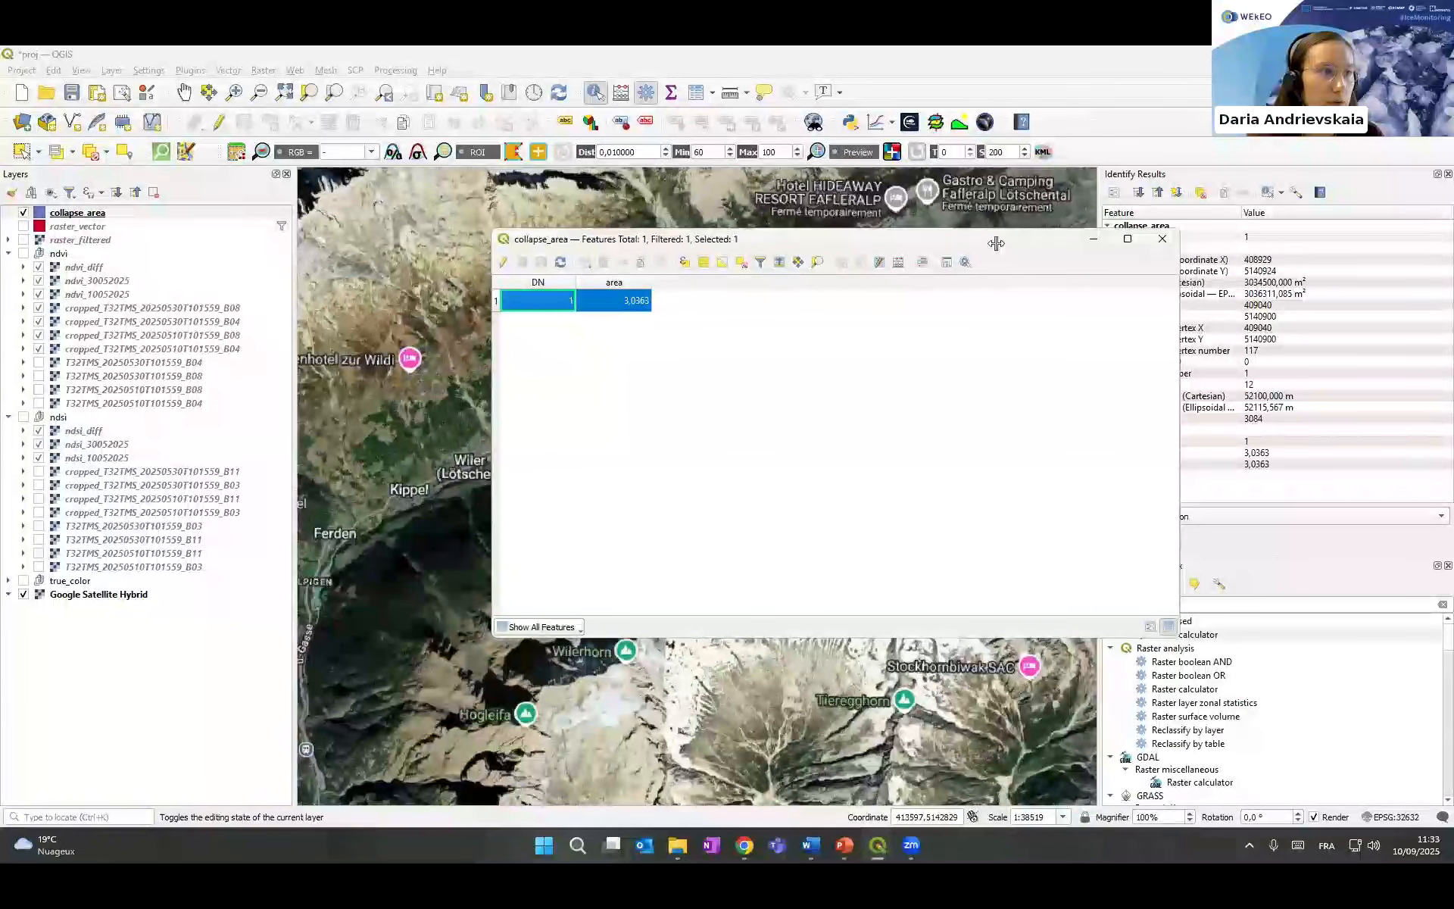
pyautogui.moveTo(995, 244); pyautogui.dragTo(917, 230)
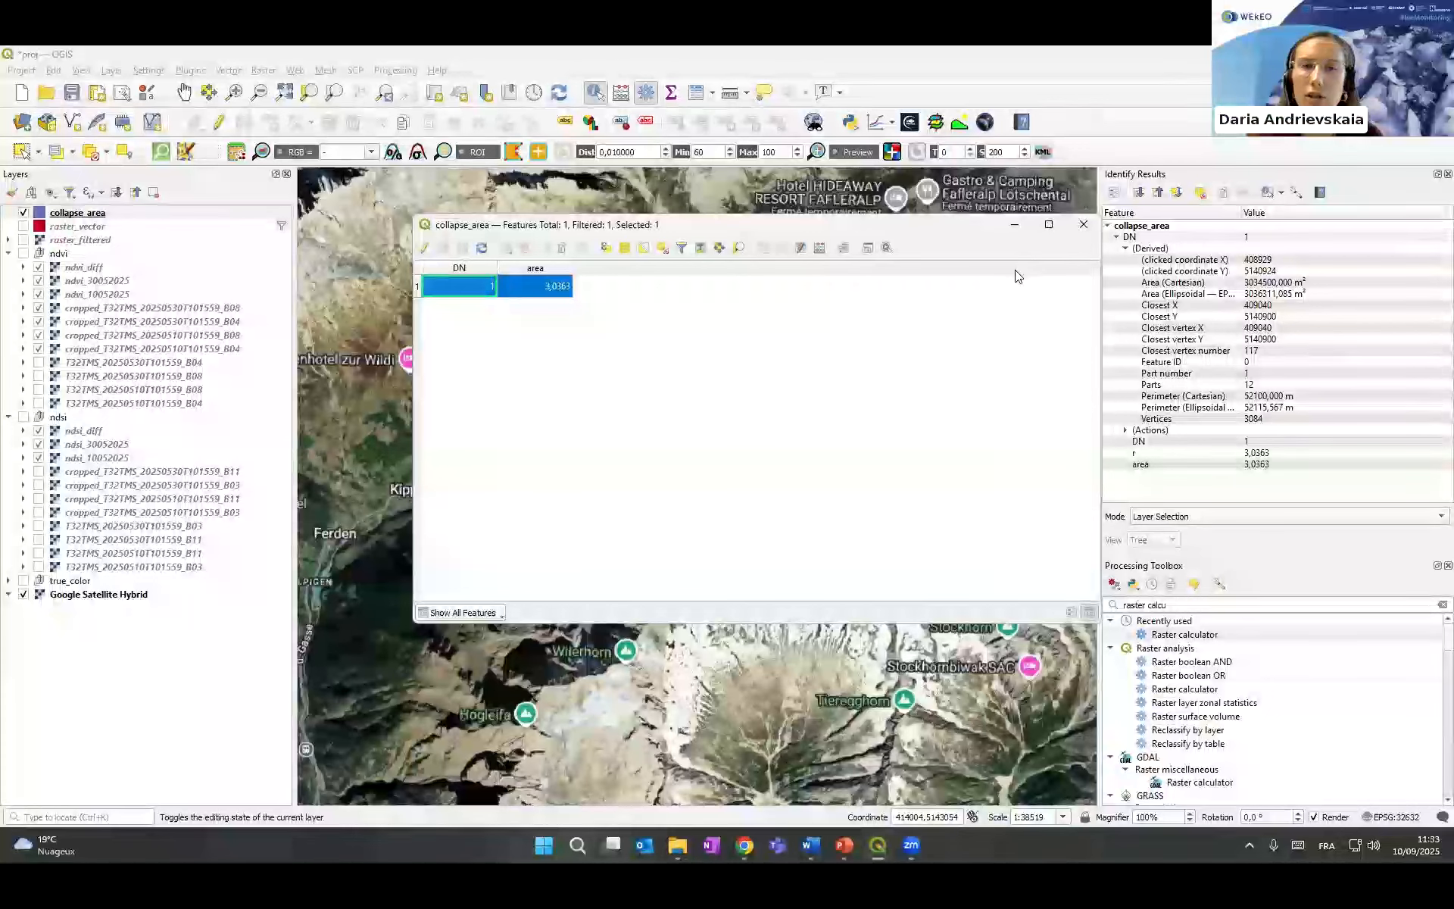
pyautogui.click(1083, 224)
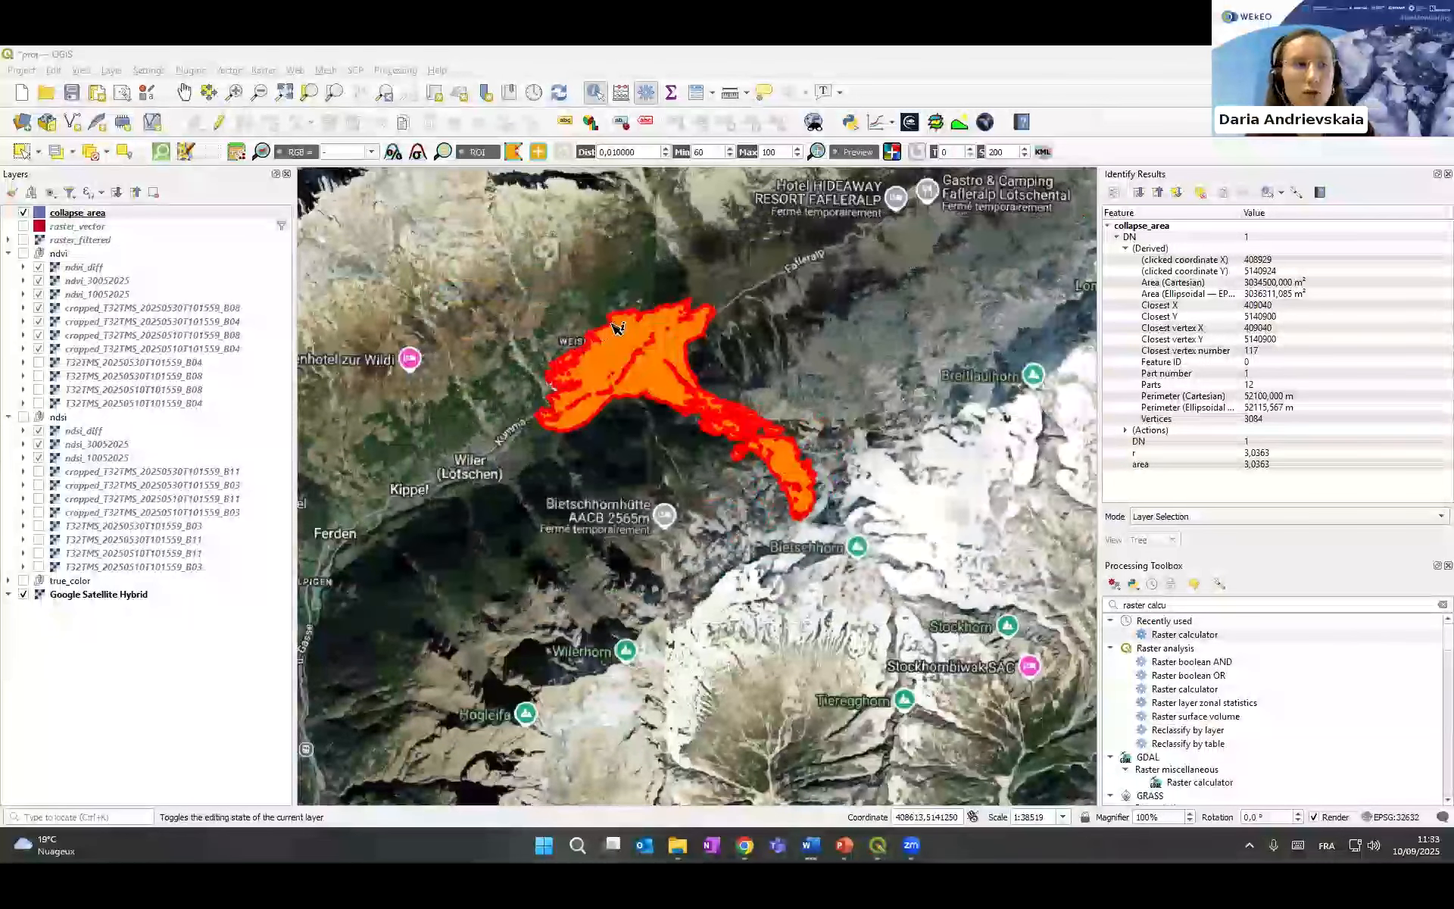